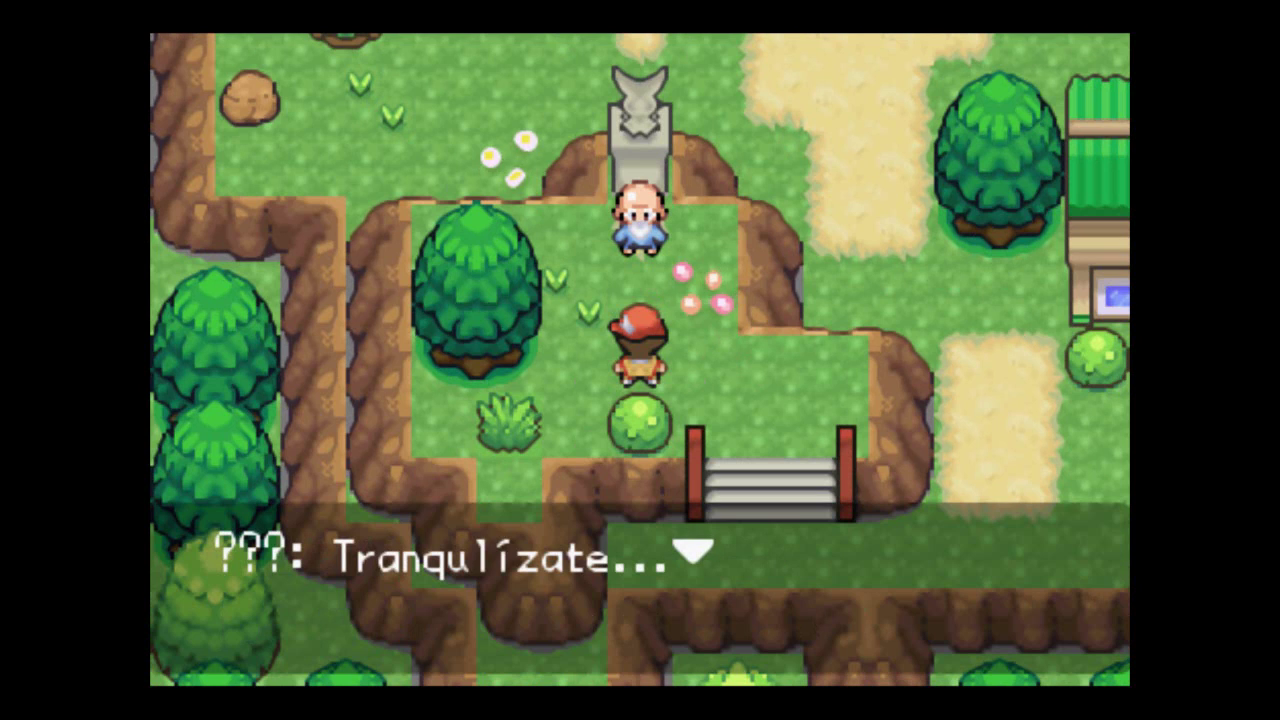
key("Return")
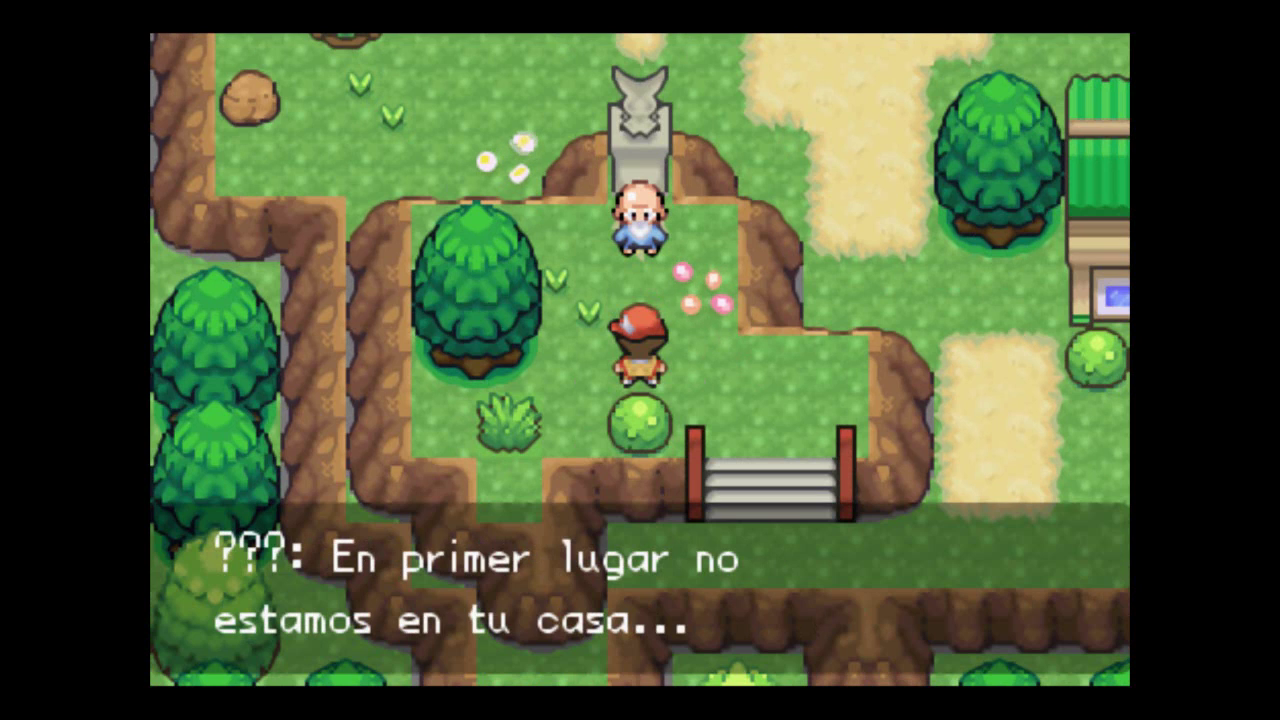
key("Return")
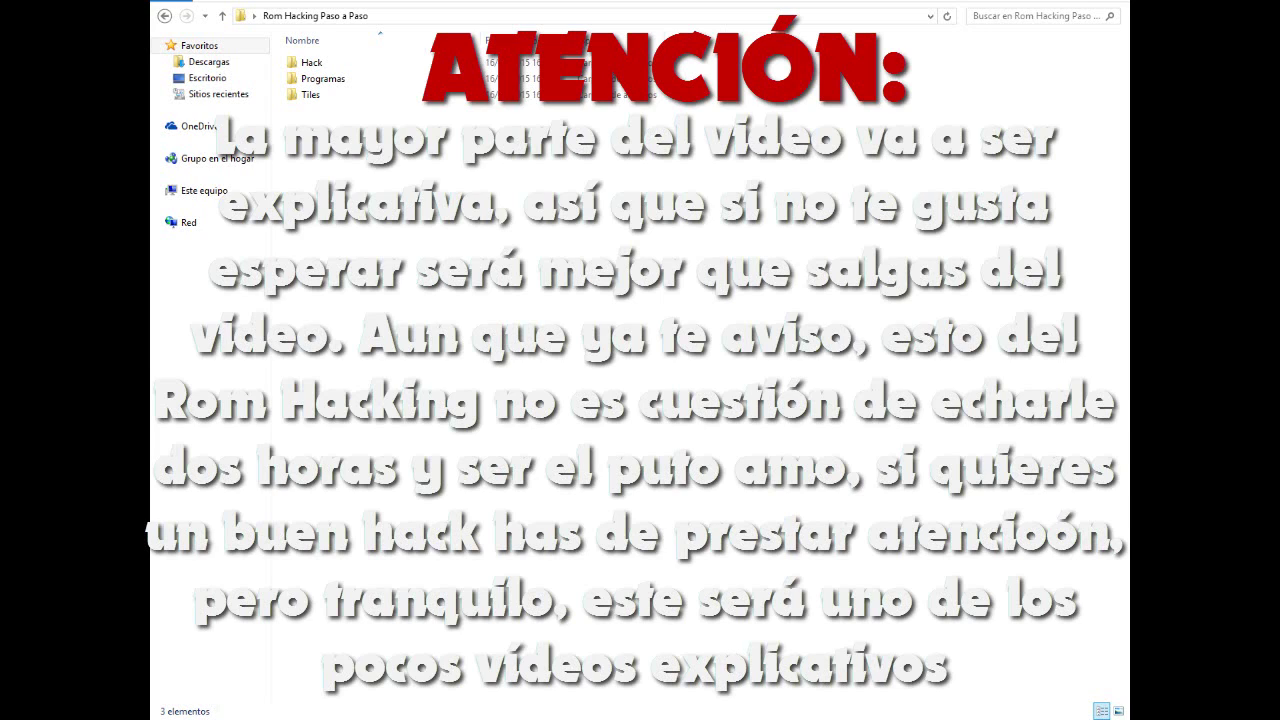
Step: Look into the Hack folder inside Rom Hacking Paso a Paso and return to the parent folder
double_click(345, 60)
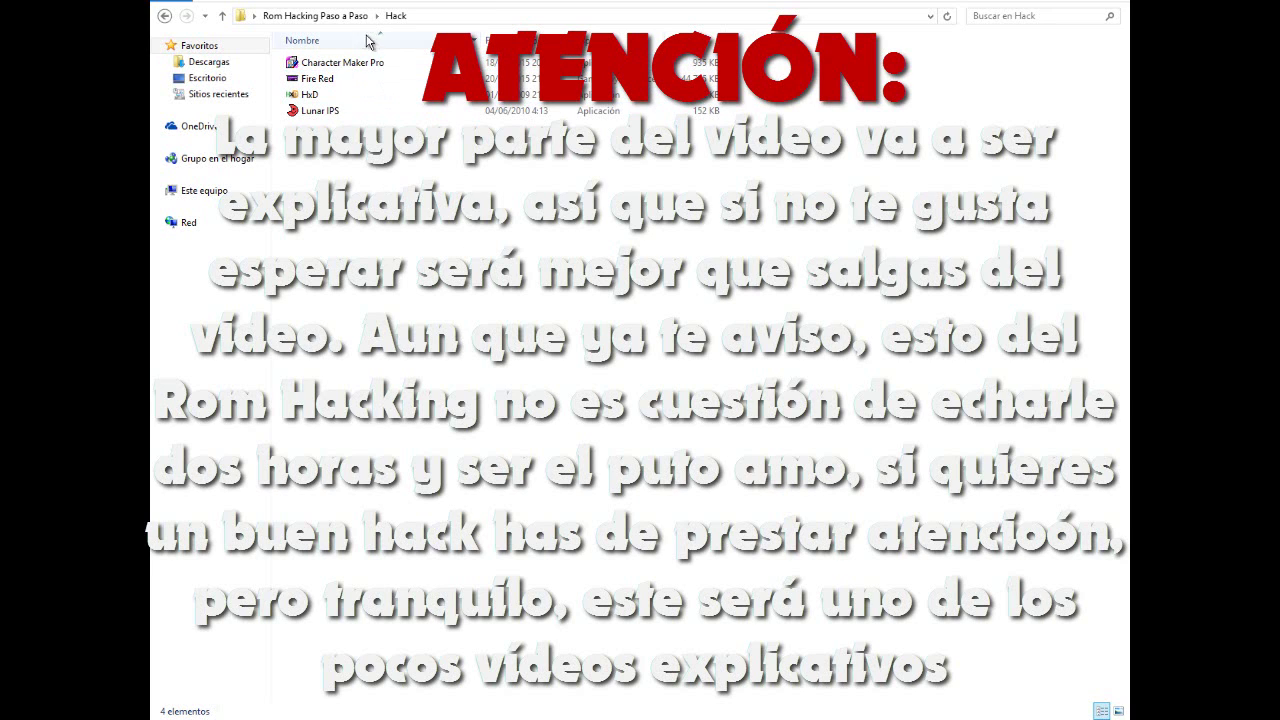
left_click(319, 17)
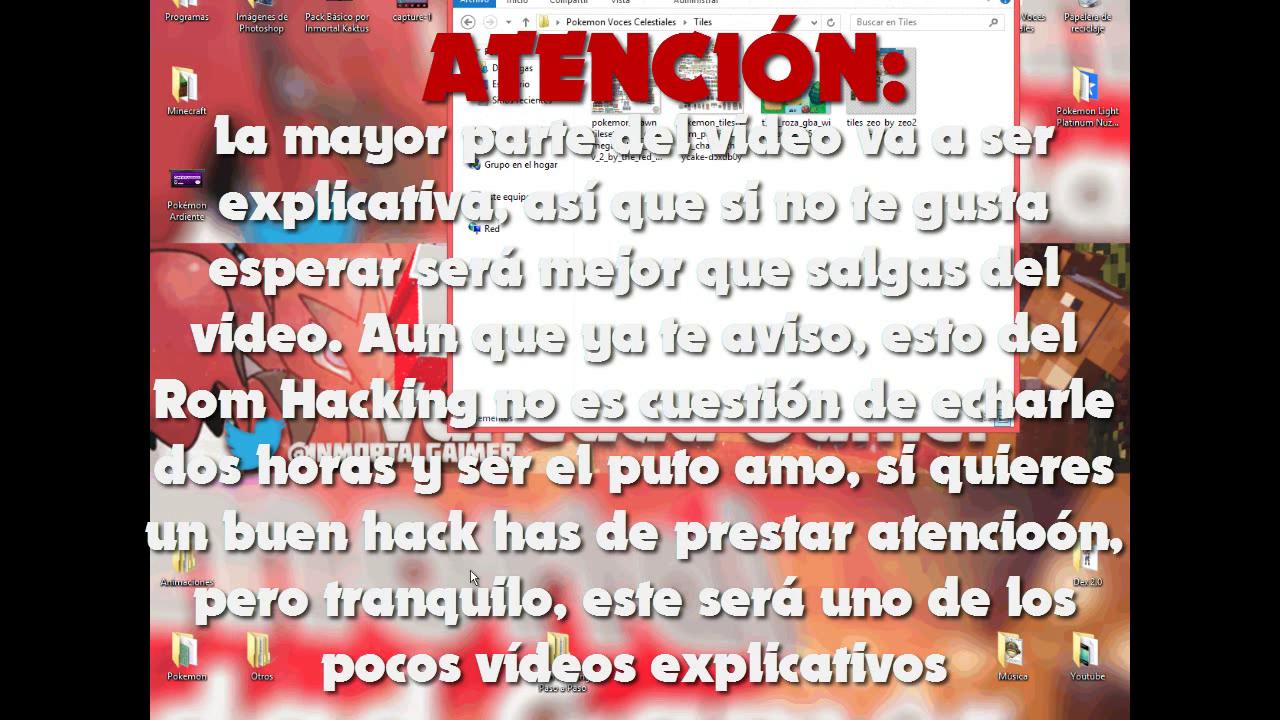
Step: Look through the Tiles subfolder and the main folder of Pokemon Voces Celestiales
left_click_drag(430, 551, 730, 708)
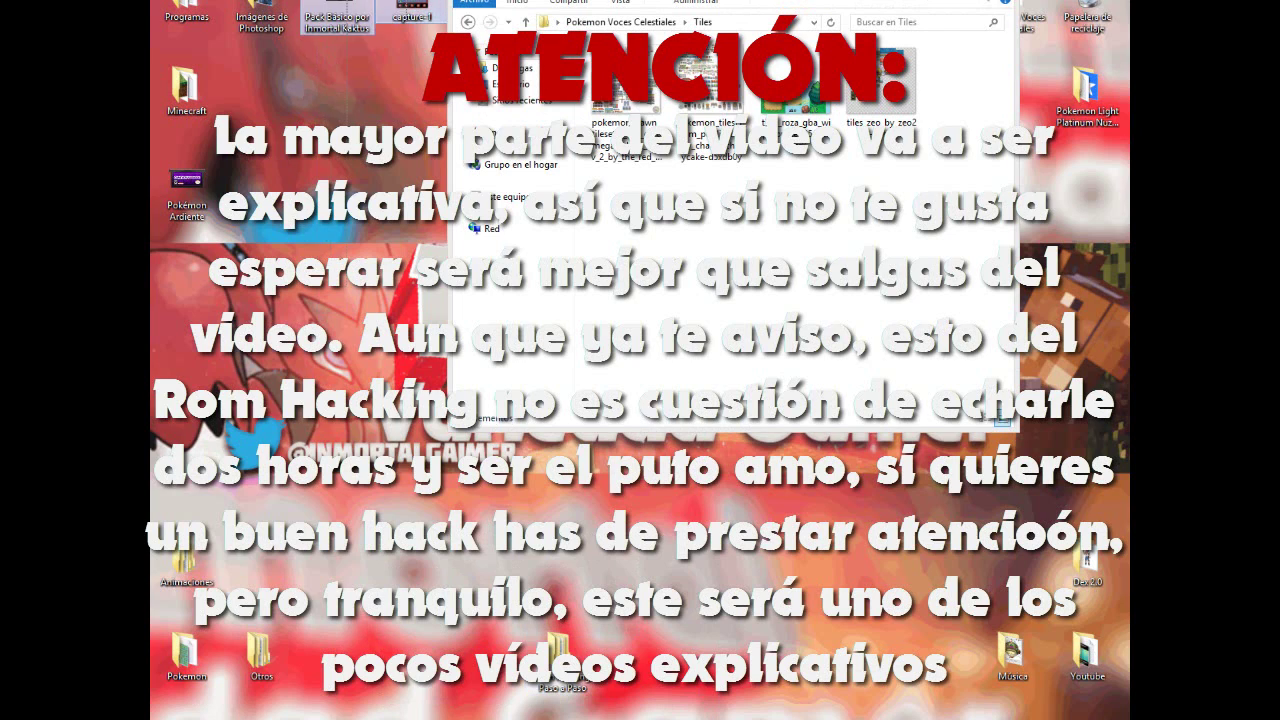
left_click(325, 38)
left_click_drag(331, 110, 330, 303)
left_click(362, 327)
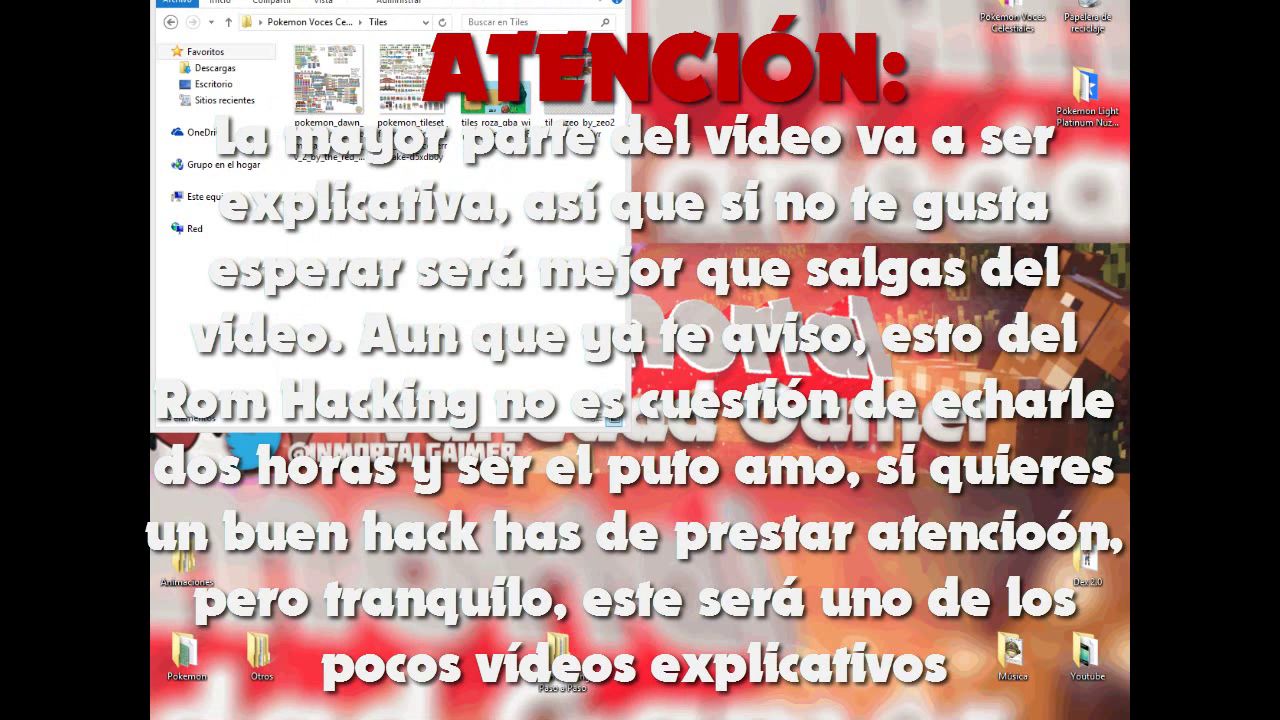
left_click(577, 4)
double_click(577, 1)
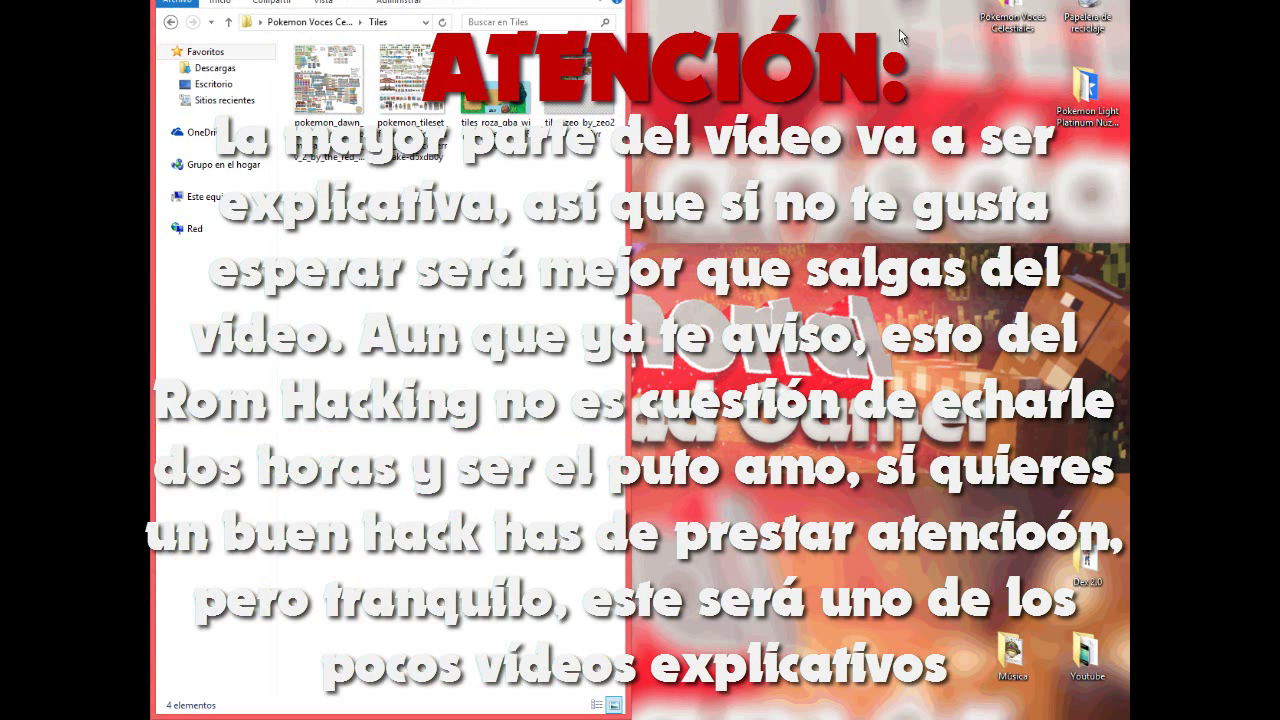
left_click_drag(900, 36, 905, 36)
left_click(698, 74)
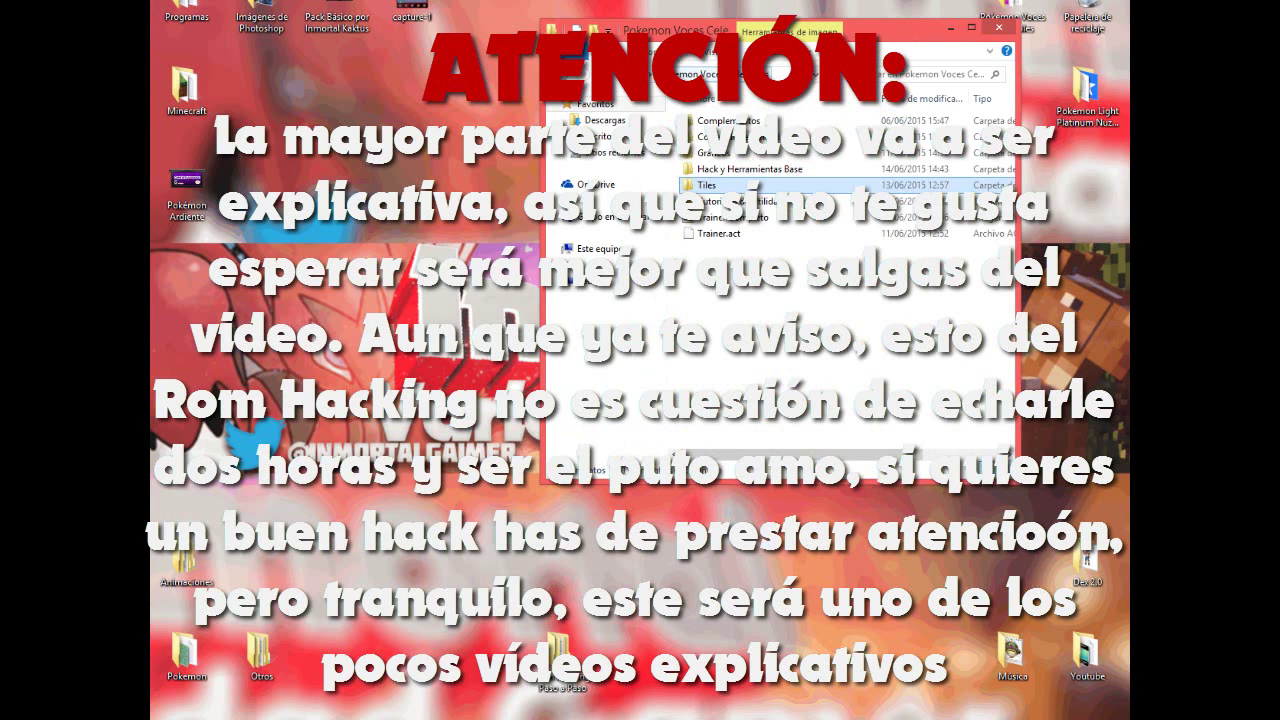
double_click(914, 38)
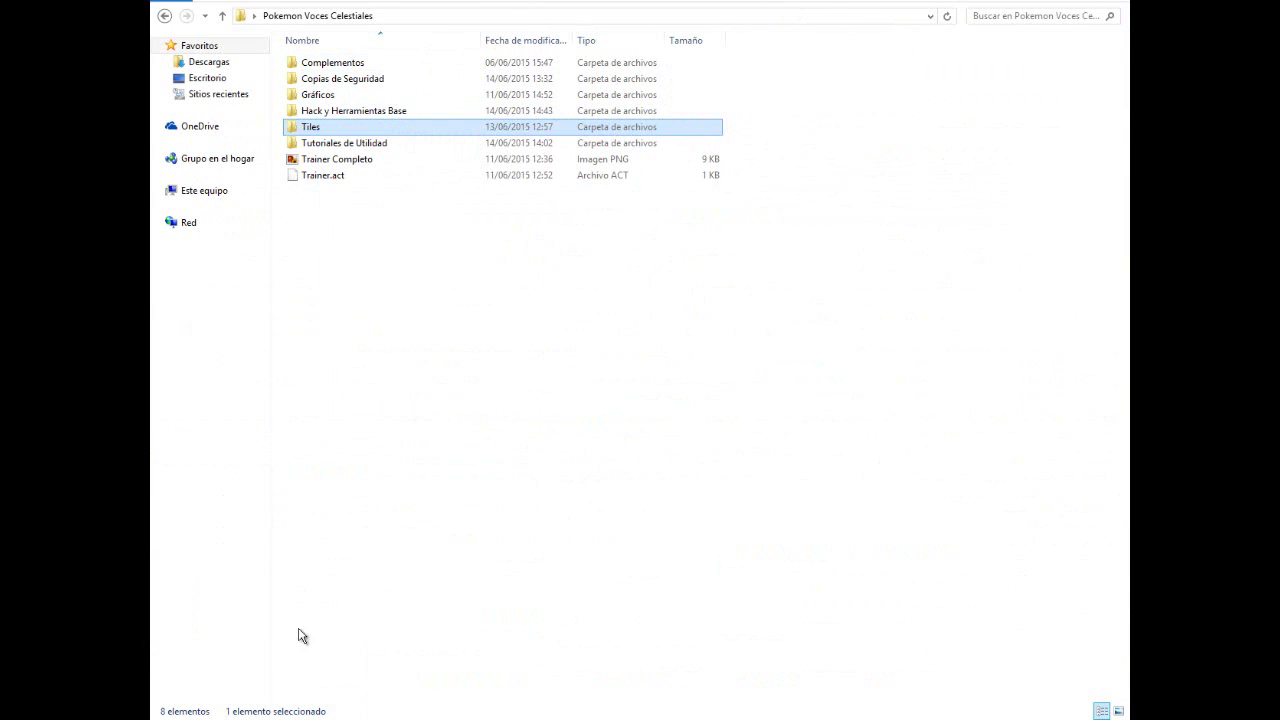
Step: Return to the desktop and open the Rom Hacking Paso a Paso folder in a maximized window
key("super+d")
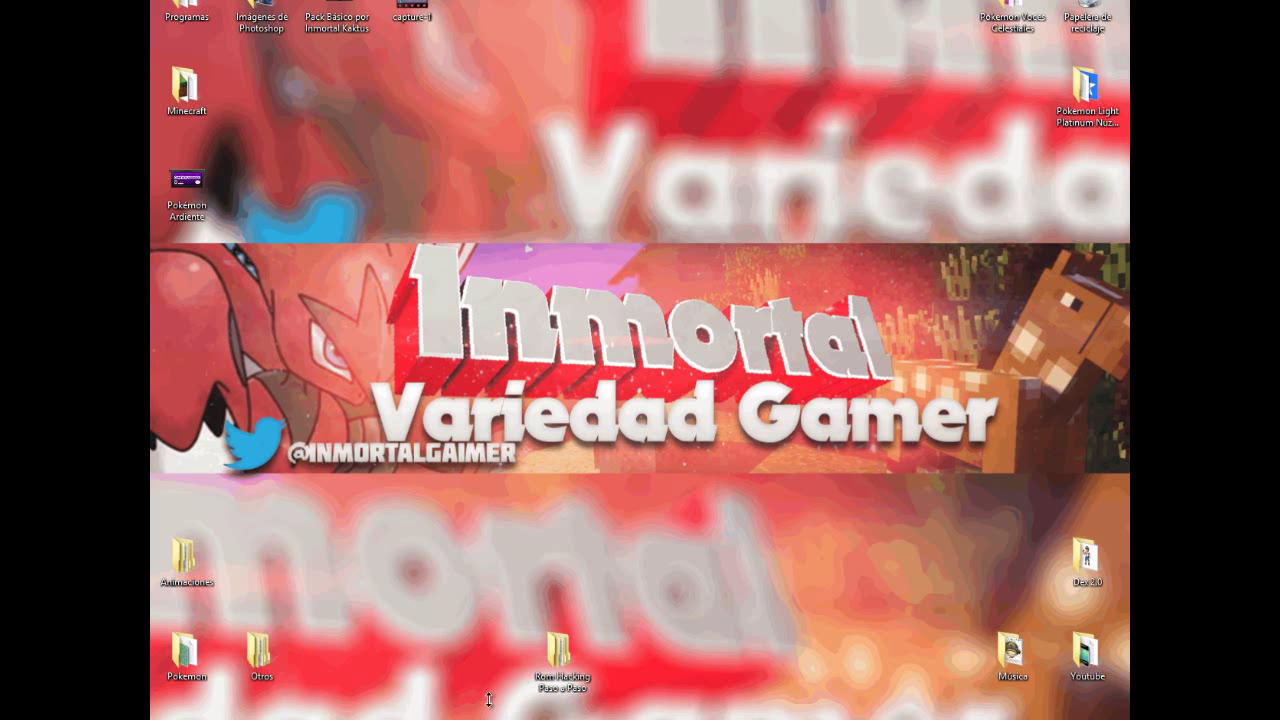
left_click(558, 646)
left_click_drag(464, 540, 545, 632)
left_click(565, 648)
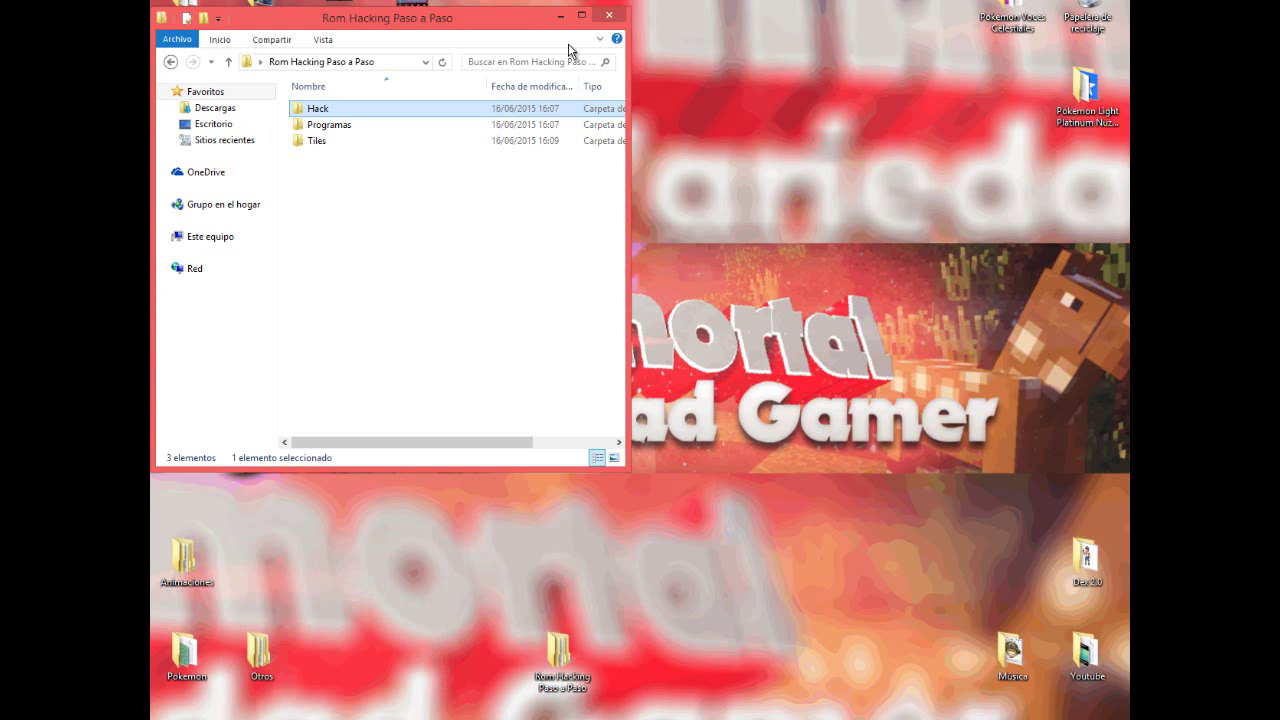
left_click(581, 16)
left_click_drag(407, 150, 365, 77)
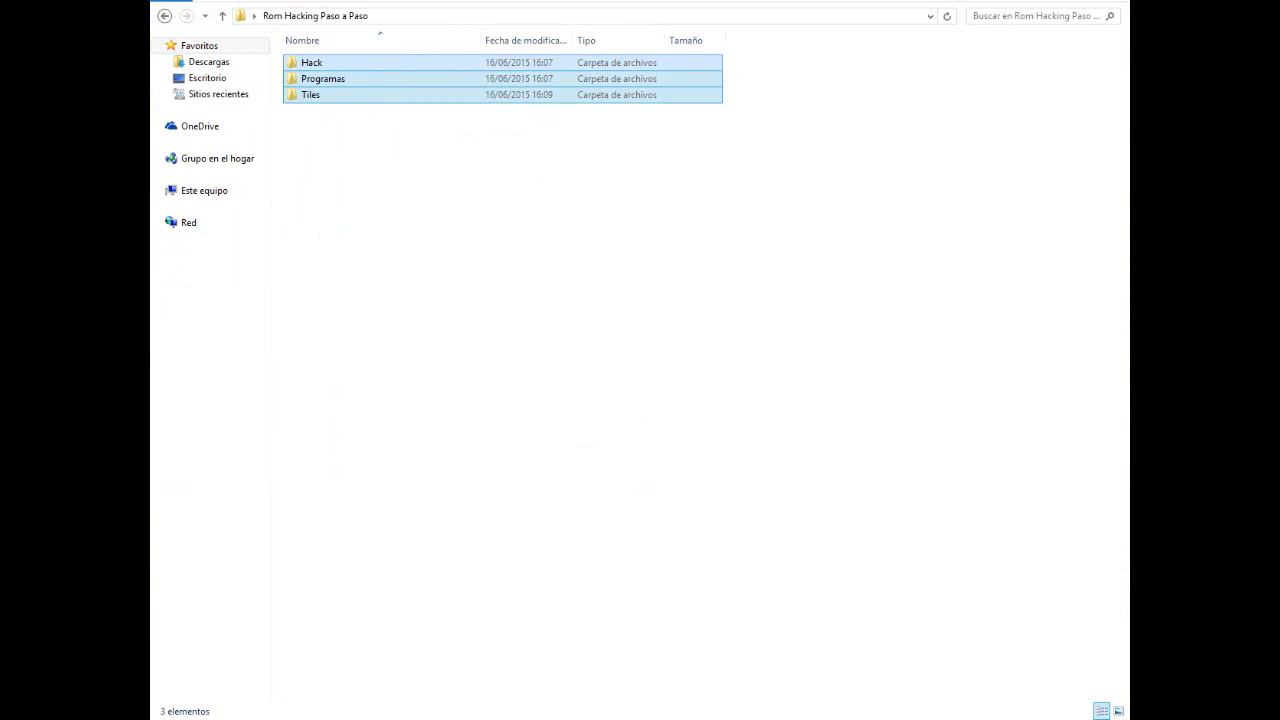
Step: Open the Tiles folder and view its tileset images one after another, then close the image viewer
left_click(323, 147)
double_click(322, 98)
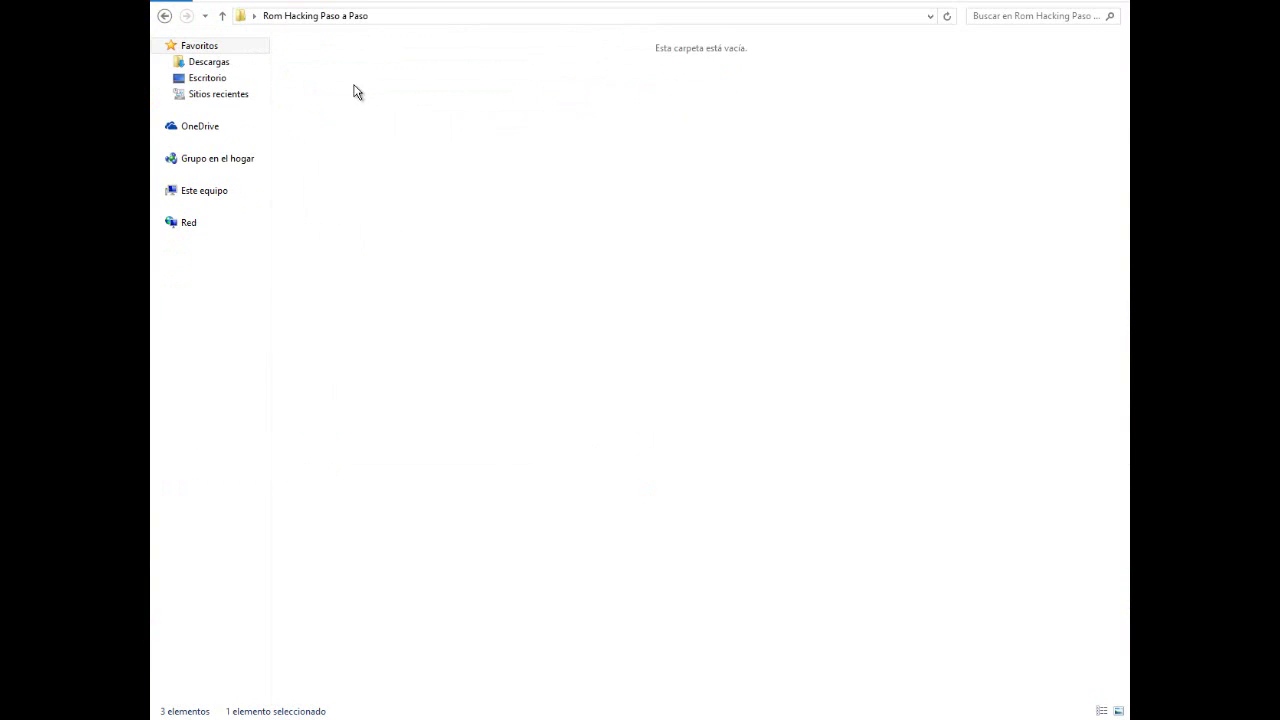
left_click(340, 98)
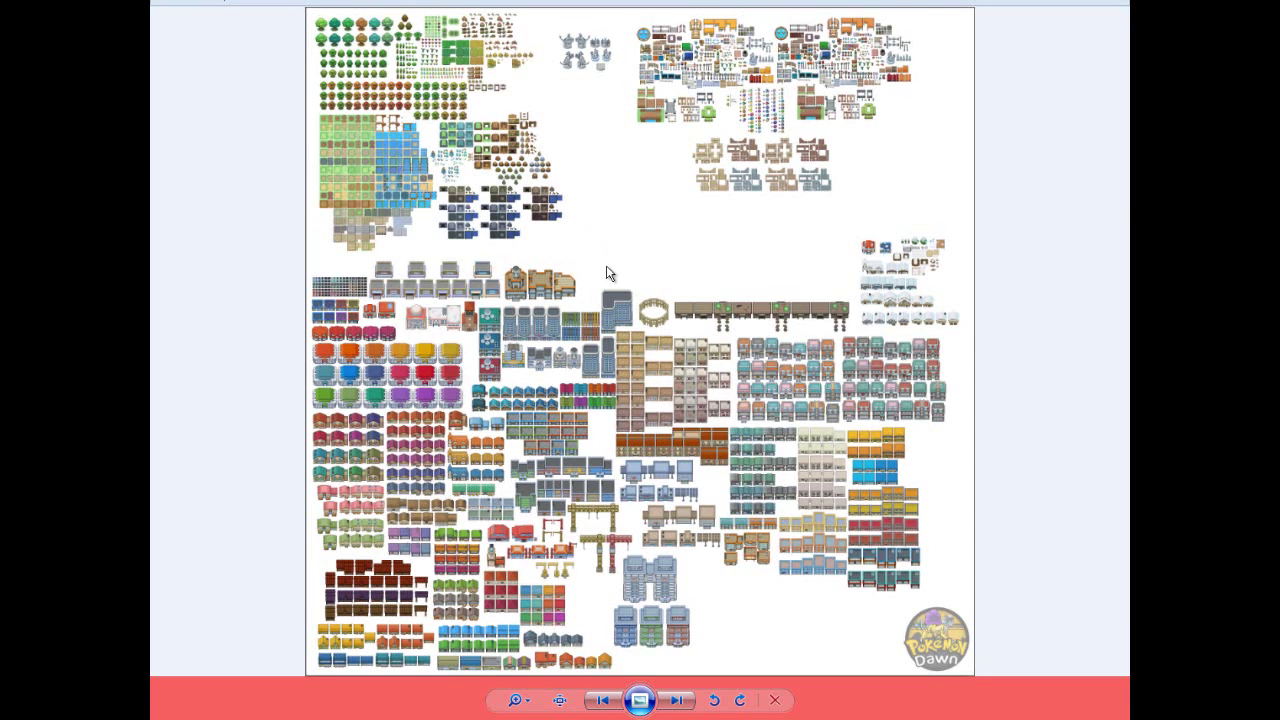
key("Right")
key("Left")
key("Right")
key("Right")
key("Right")
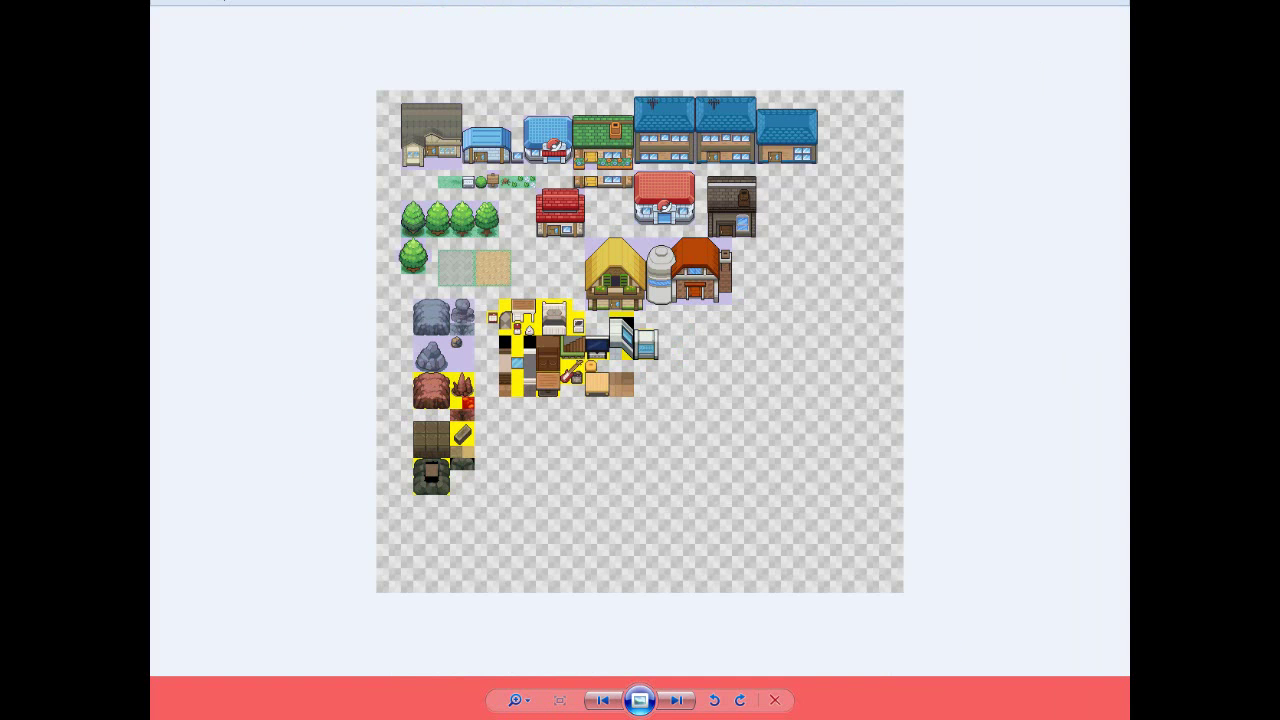
left_click(1104, 1)
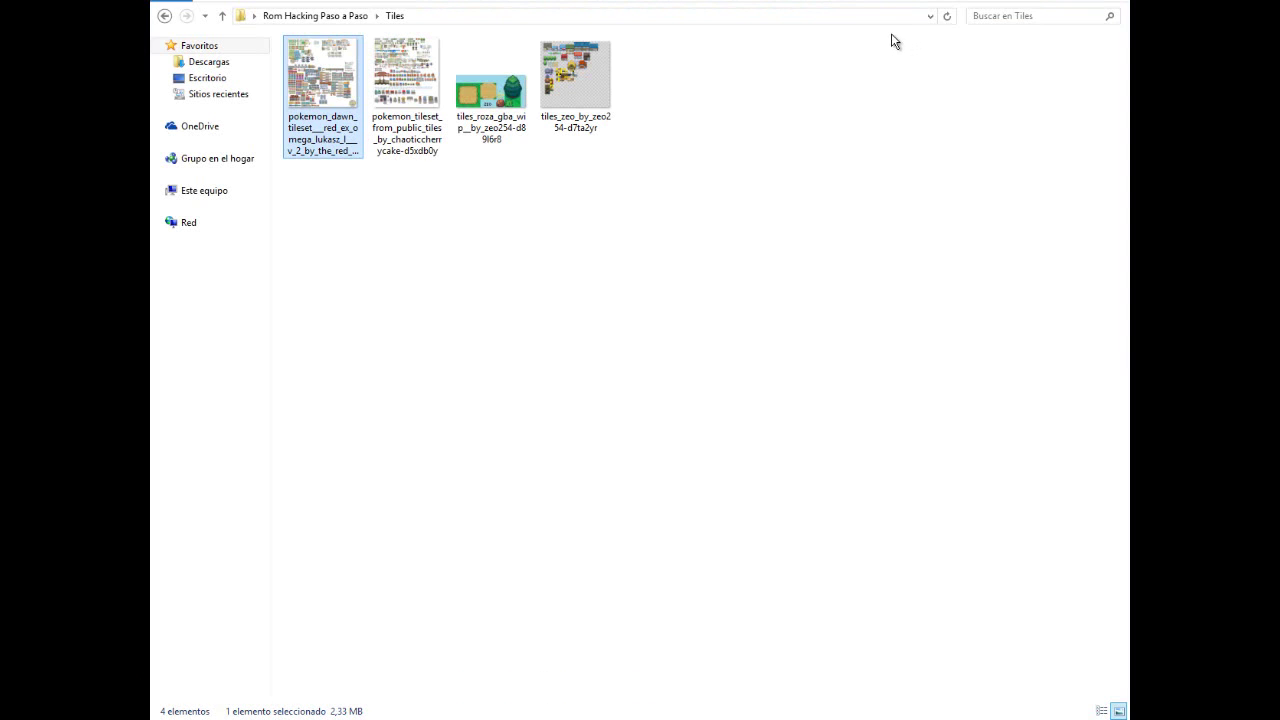
Step: Copy the AdvanceMap application from the Advance Map 1.92 folder inside Programas
left_click(285, 17)
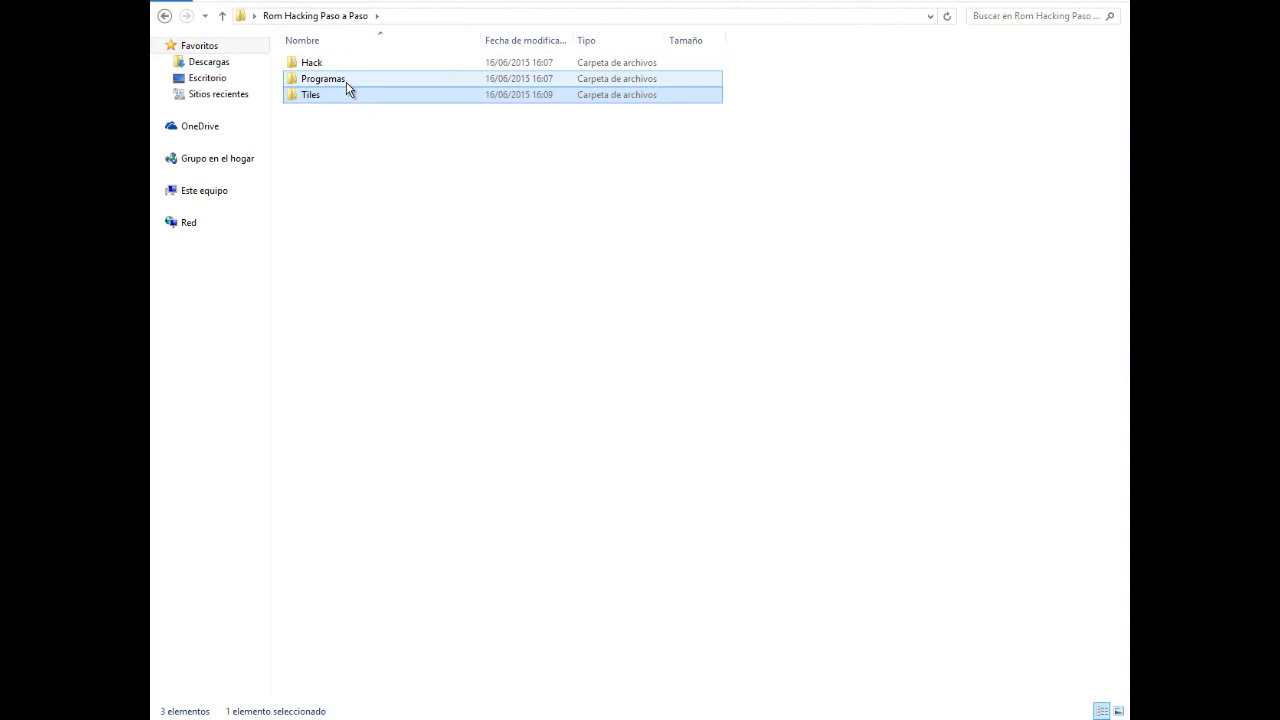
mouse_move(337, 78)
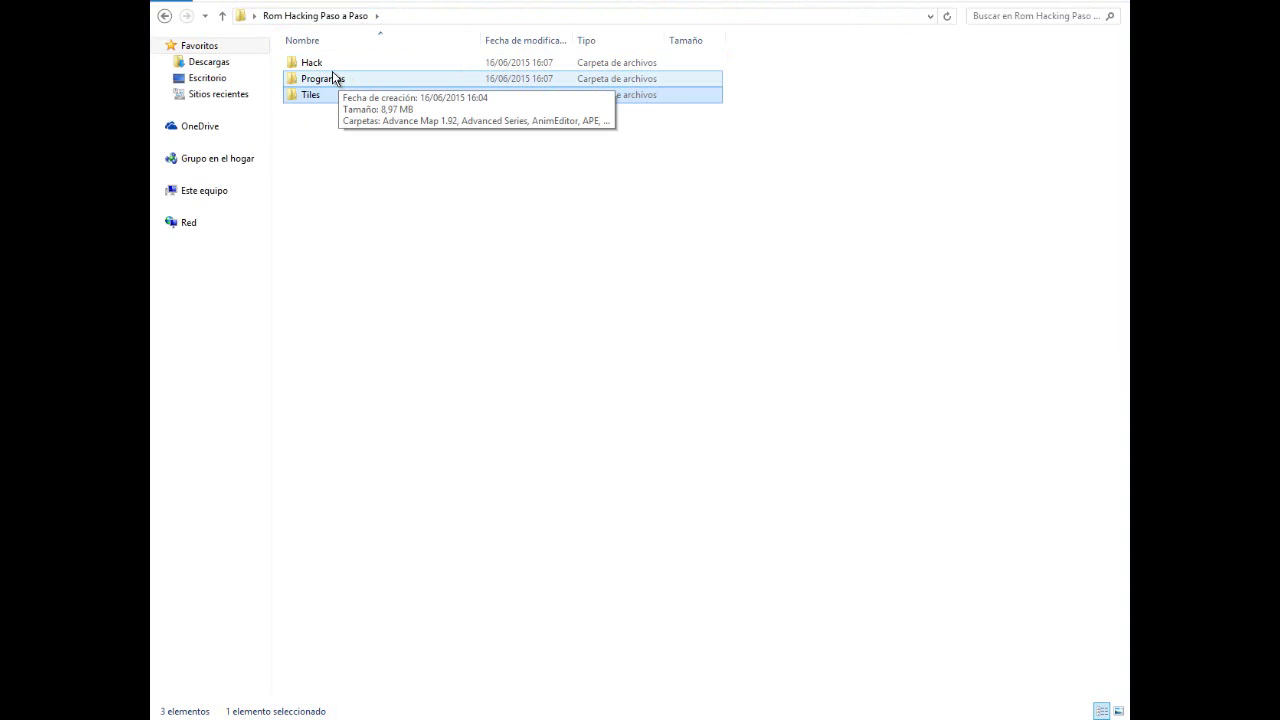
double_click(338, 80)
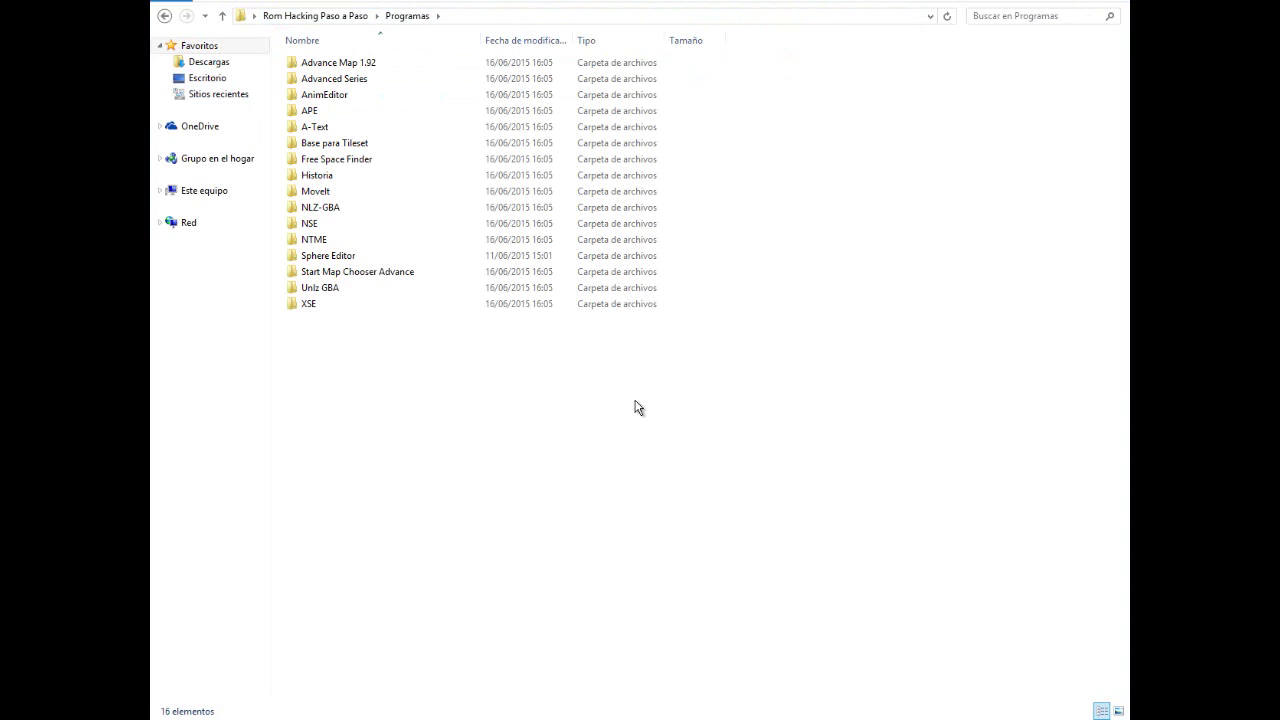
double_click(366, 62)
left_click(371, 84)
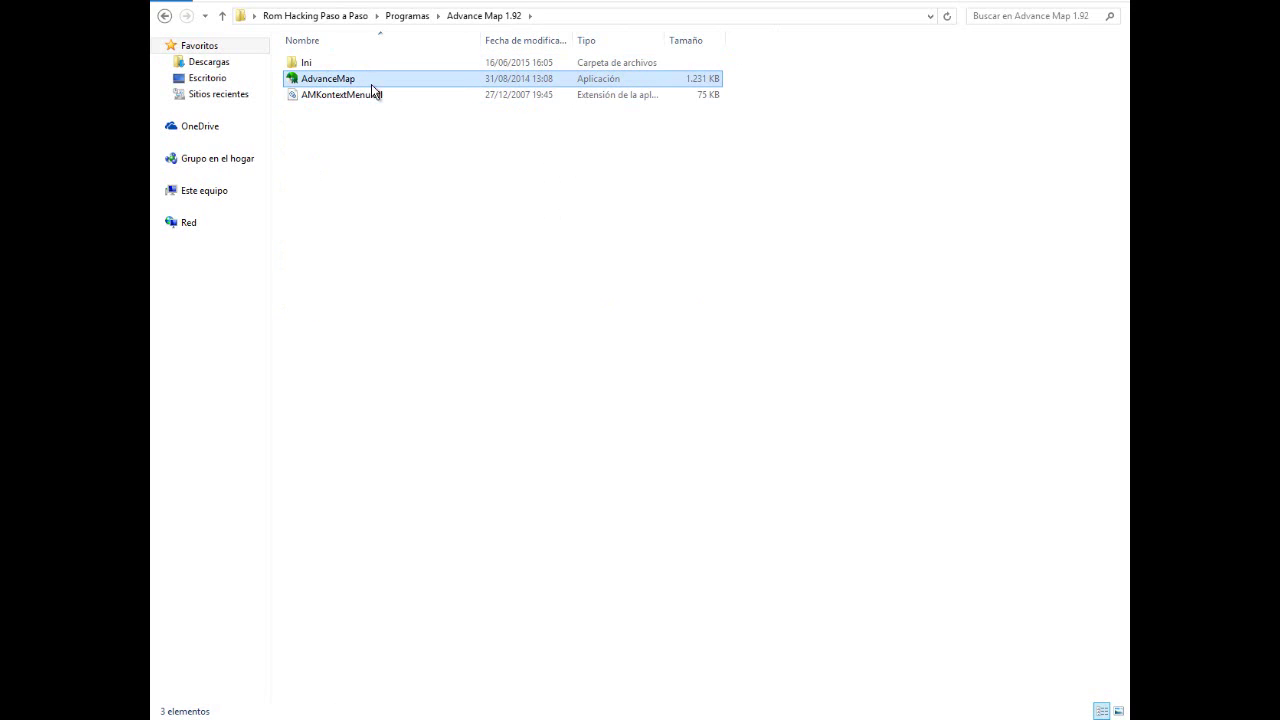
Step: Paste the copied AdvanceMap application as a shortcut into the Hack folder of Rom Hacking Paso a Paso
left_click(338, 14)
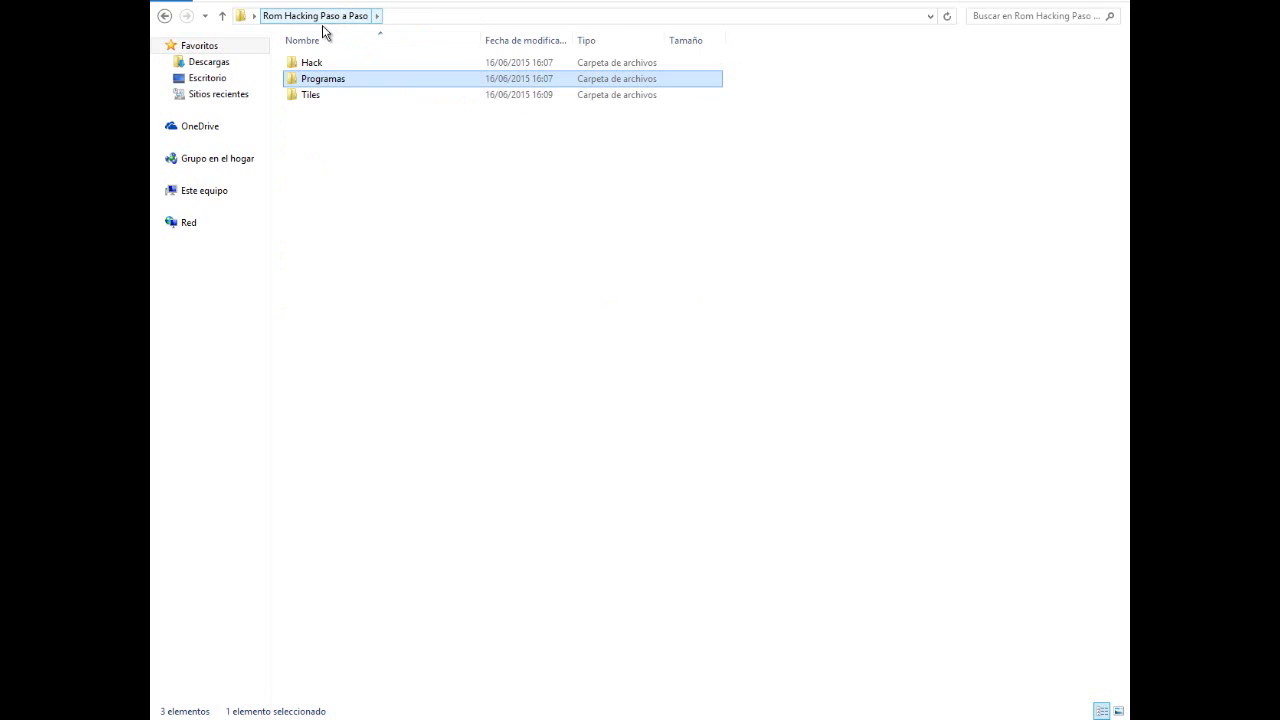
left_click(328, 63)
double_click(328, 63)
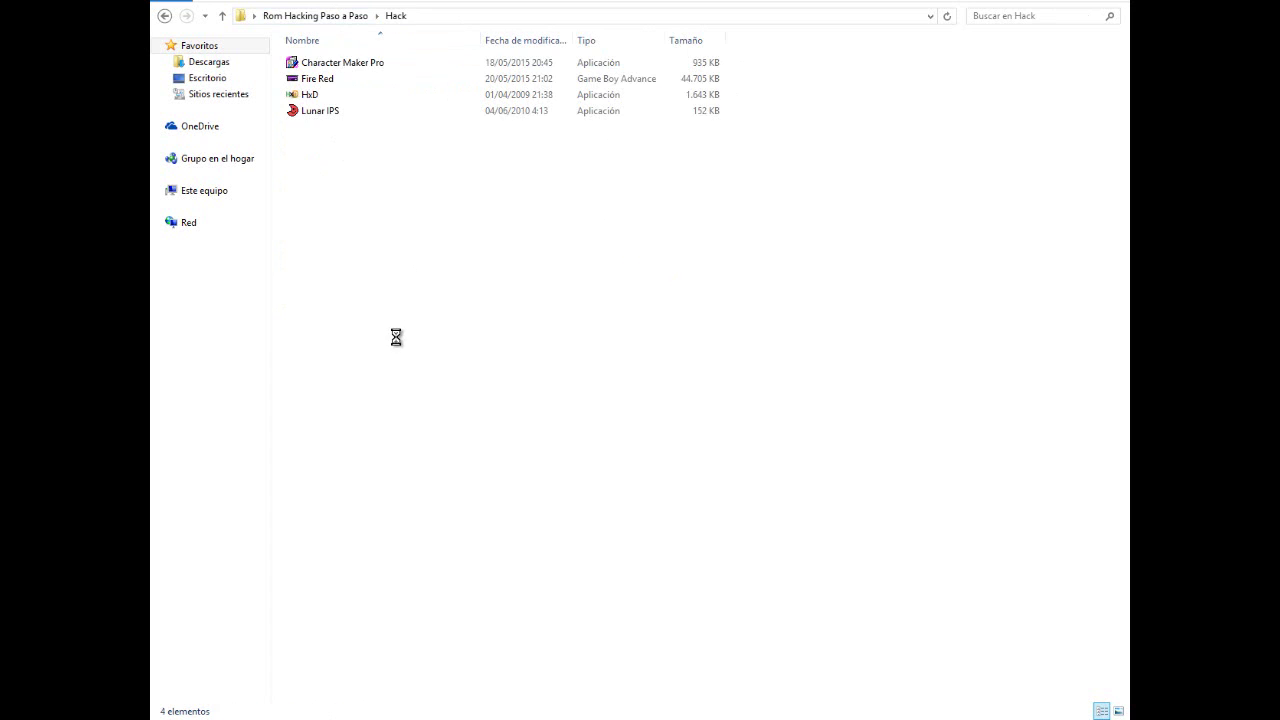
right_click(396, 328)
left_click(434, 447)
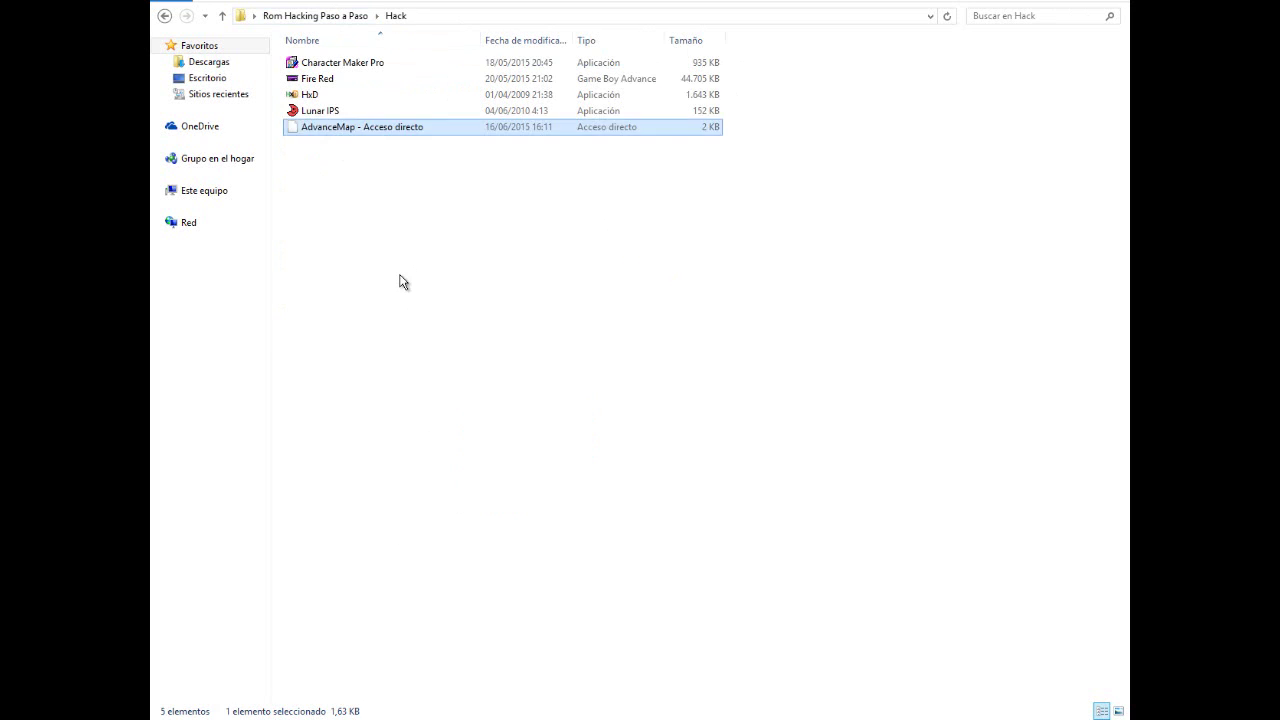
left_click(340, 62)
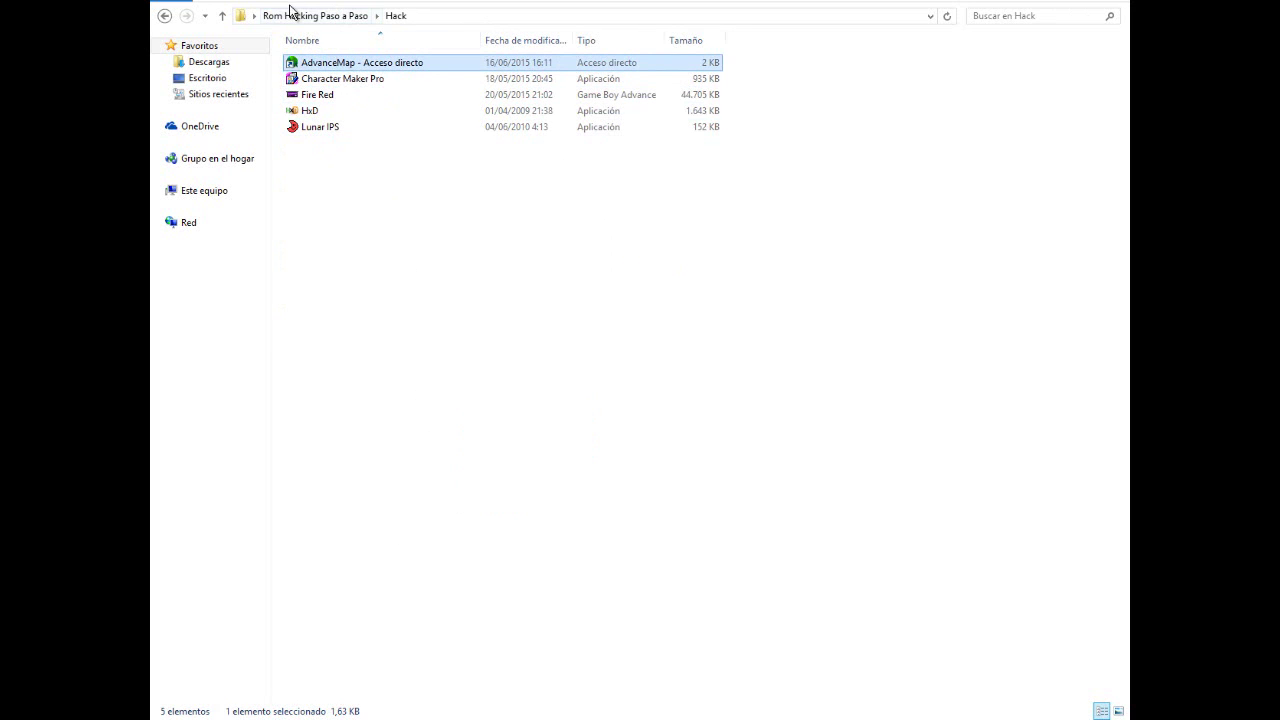
Step: Copy the XSE application from the XSE folder inside Programas
left_click(295, 20)
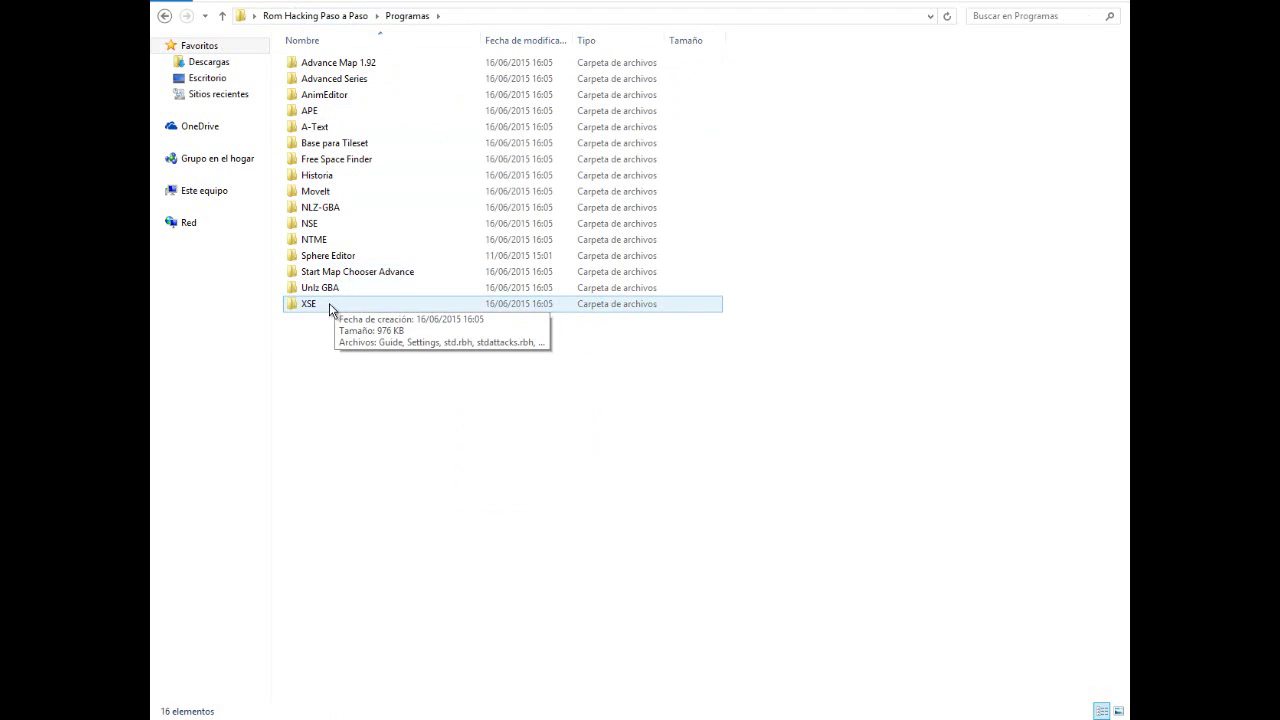
double_click(327, 305)
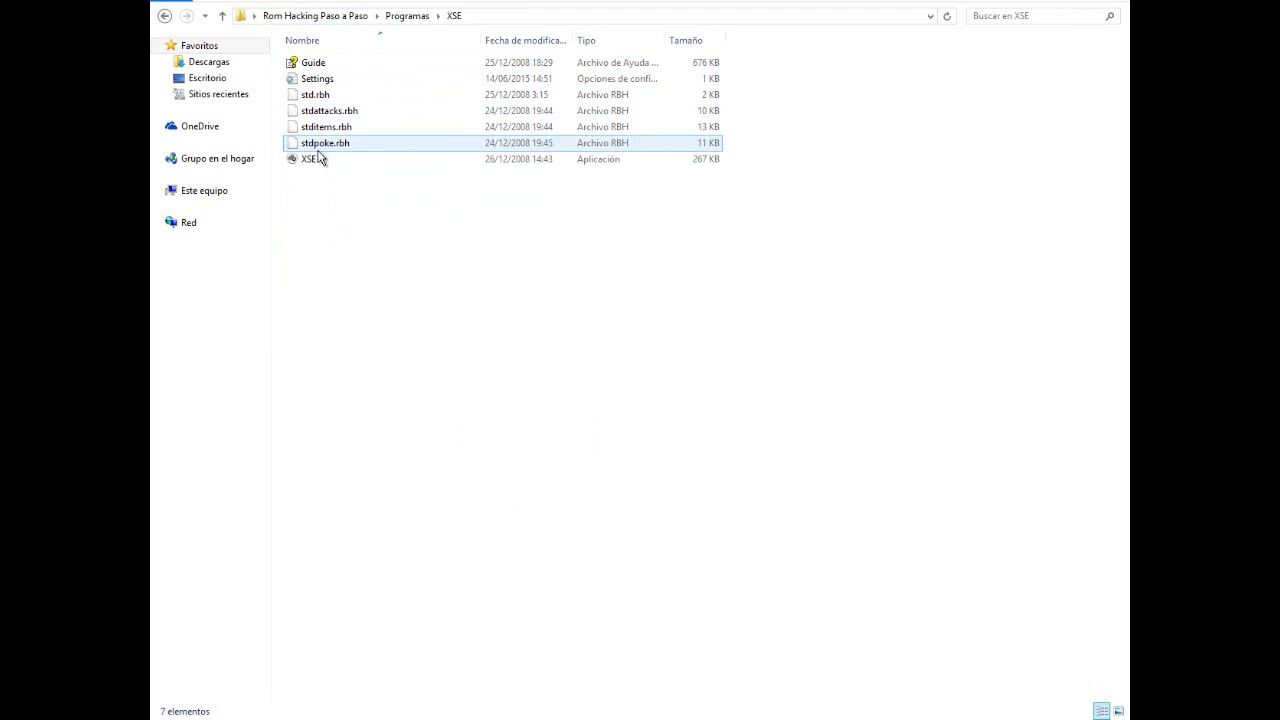
left_click(318, 159)
Step: Paste the copied XSE application as a shortcut into the Hack folder
left_click(293, 18)
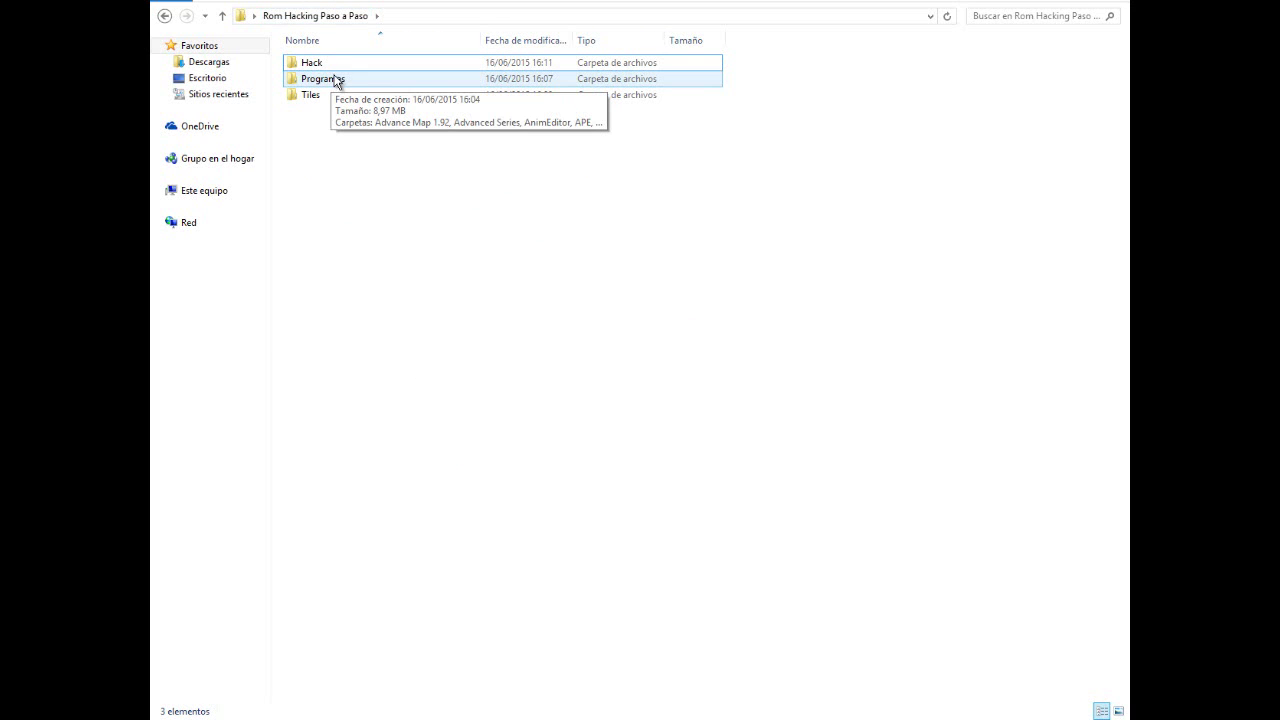
left_click(334, 79)
double_click(325, 65)
right_click(472, 375)
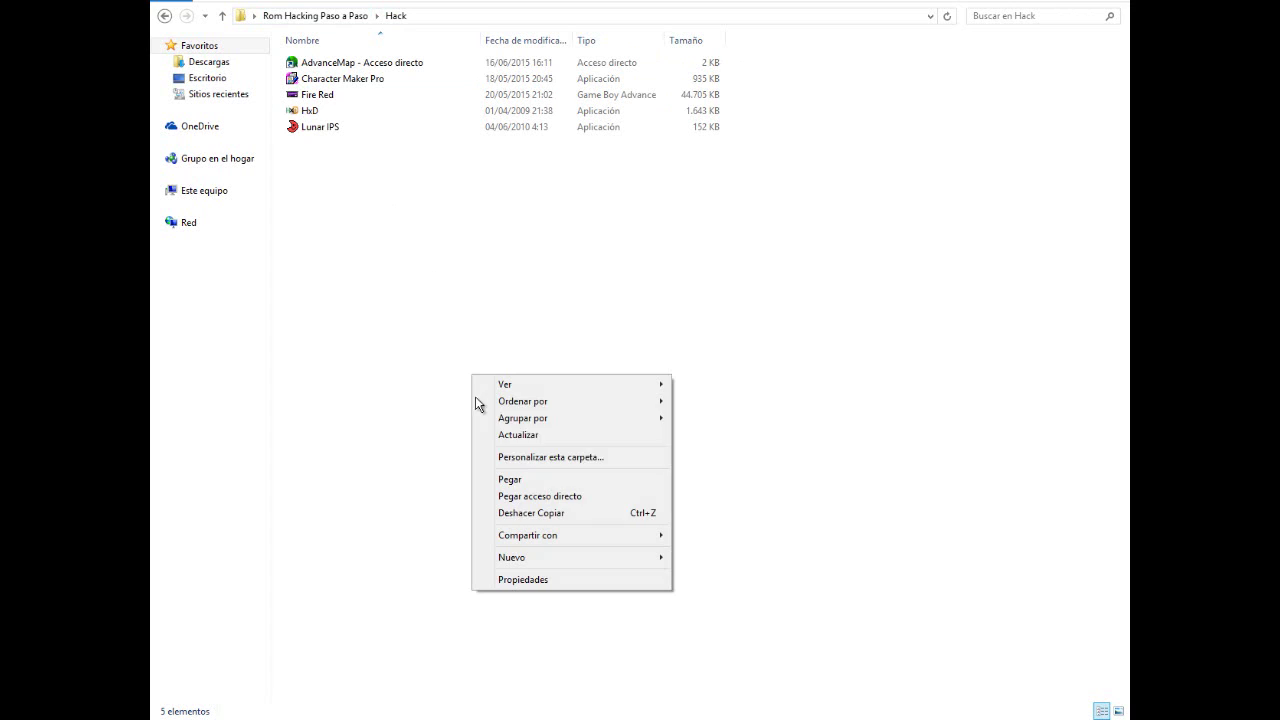
left_click(542, 497)
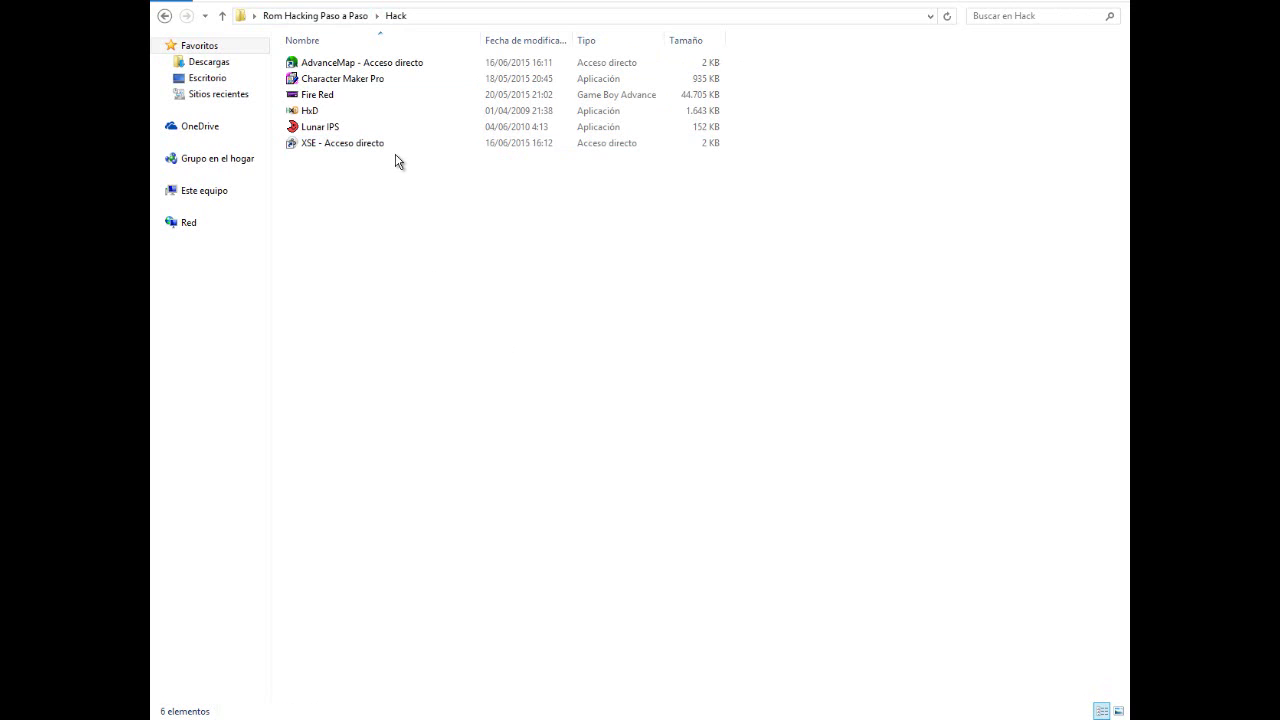
left_click(366, 148)
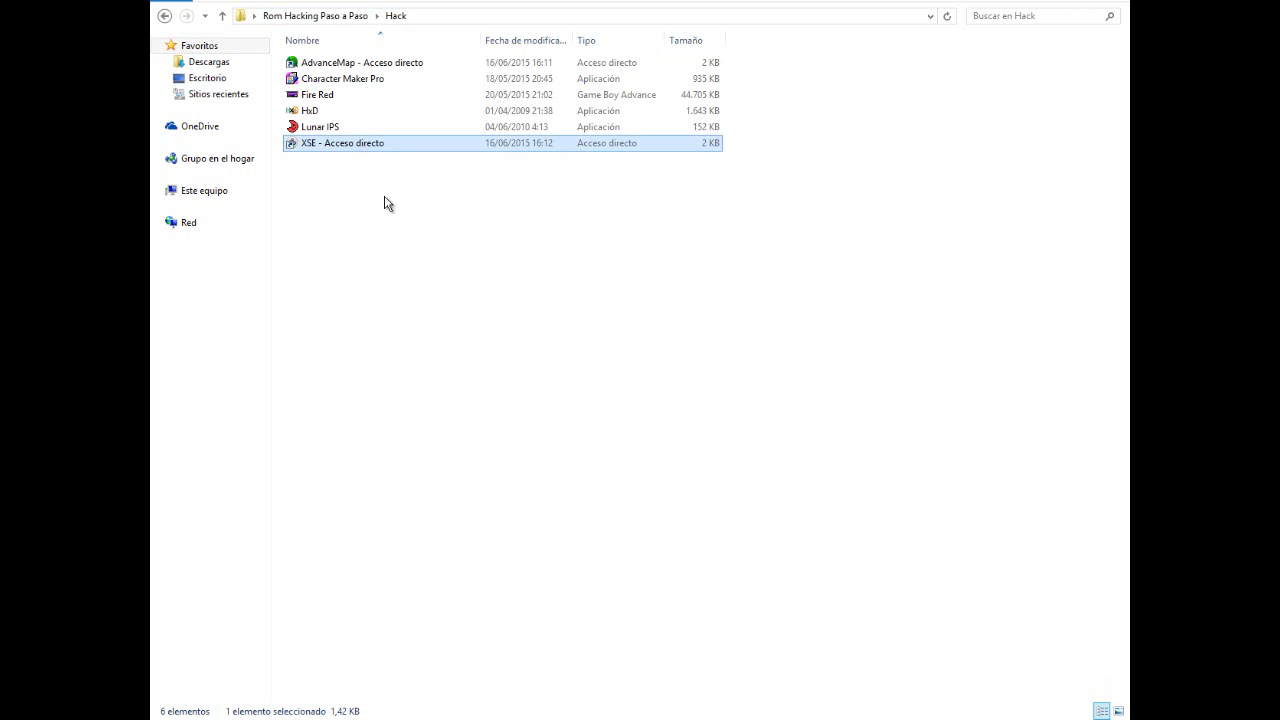
left_click(404, 263)
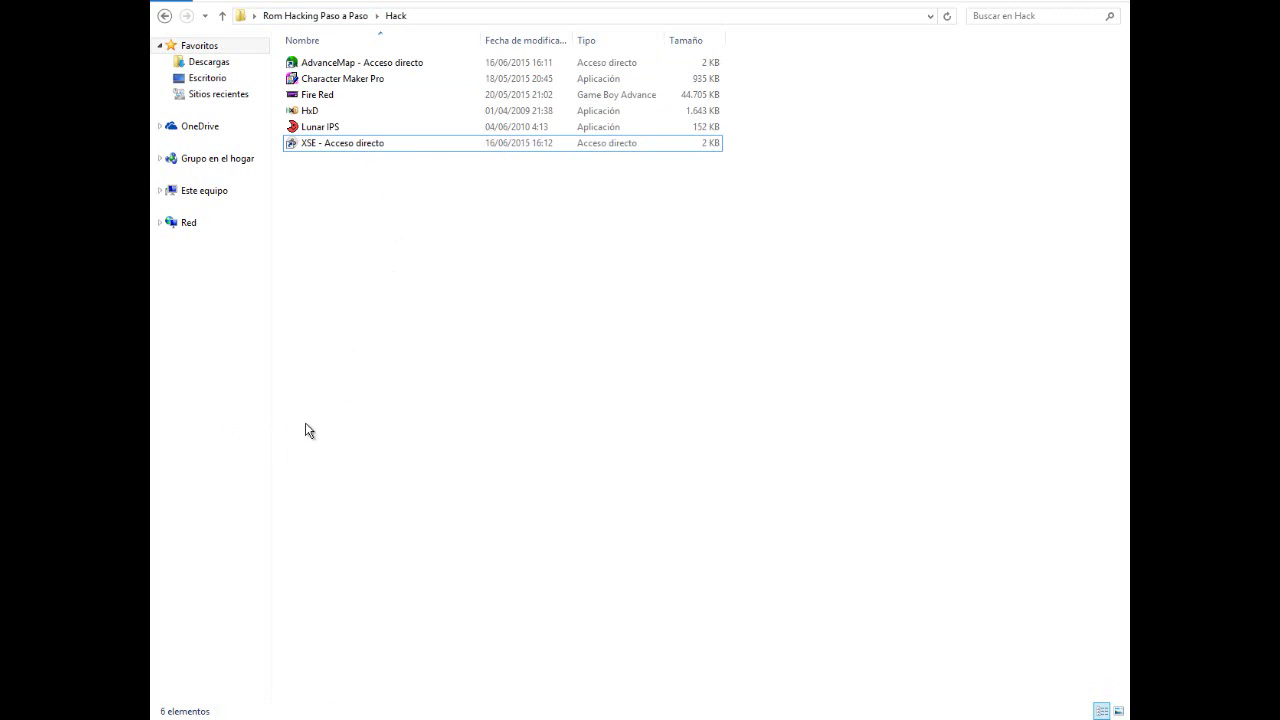
left_click(420, 148)
left_click(405, 268)
left_click_drag(720, 194, 460, 157)
left_click(352, 128)
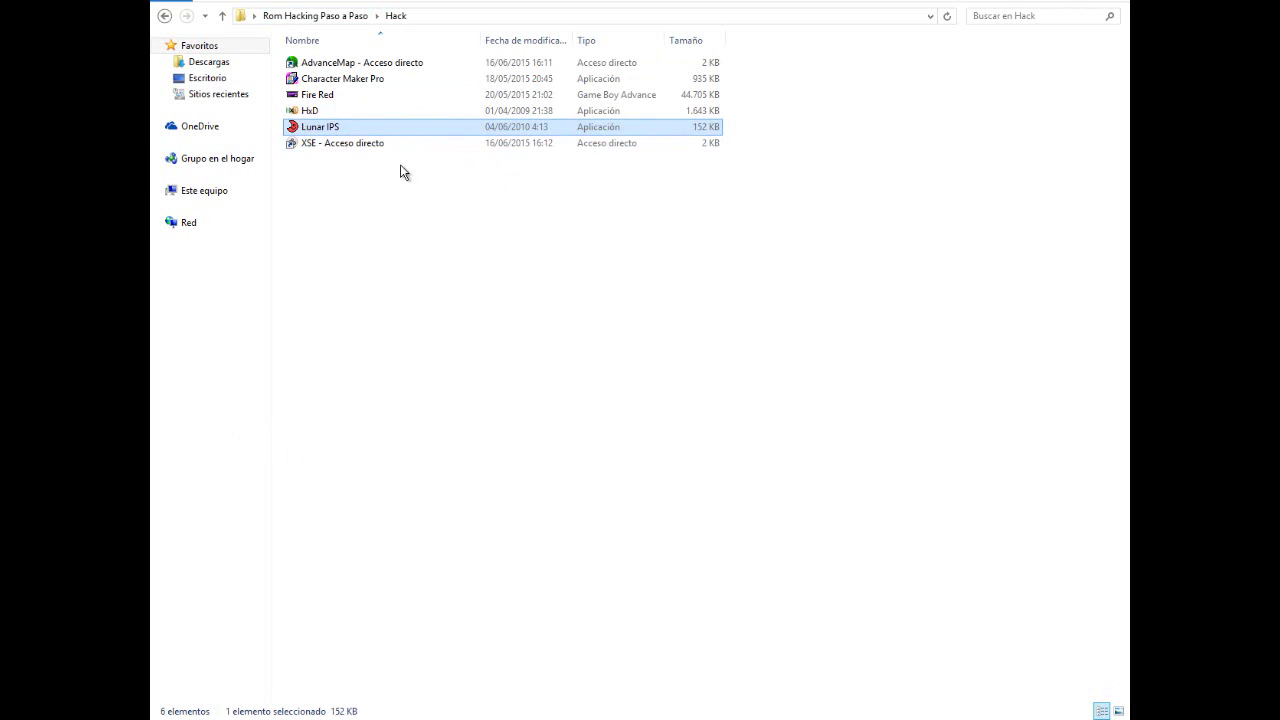
left_click(338, 114)
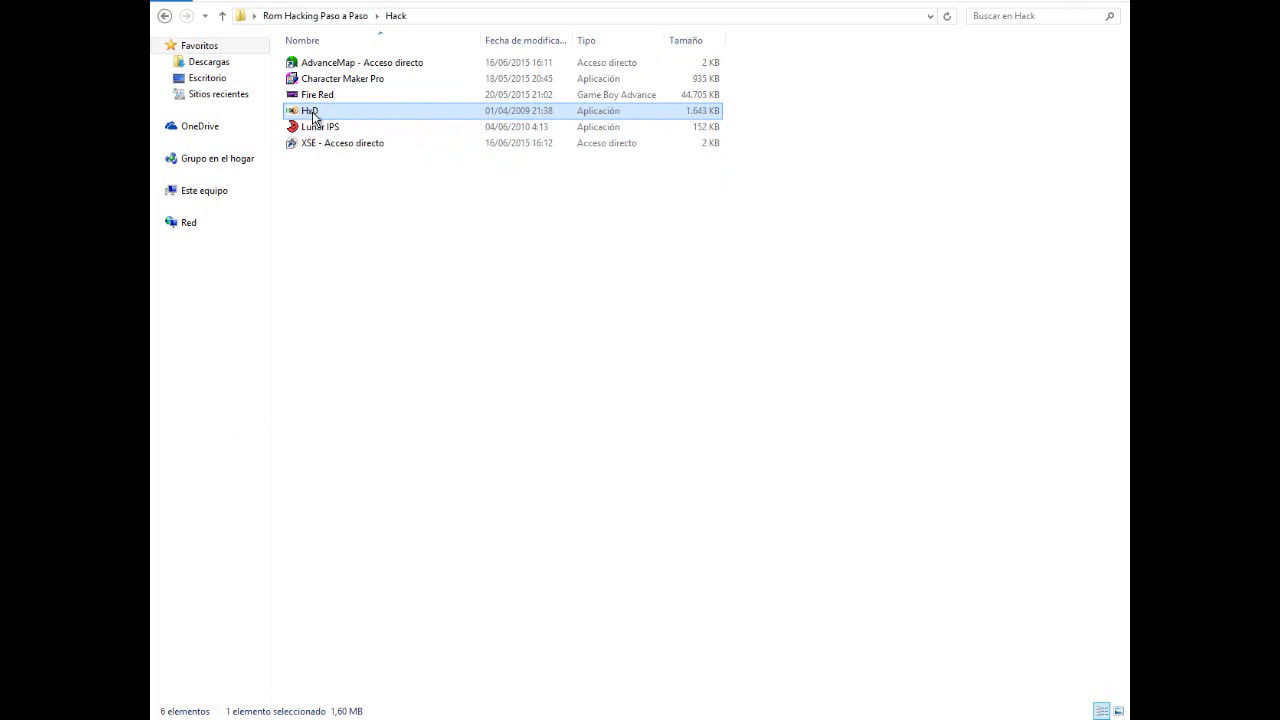
left_click_drag(332, 168, 336, 293)
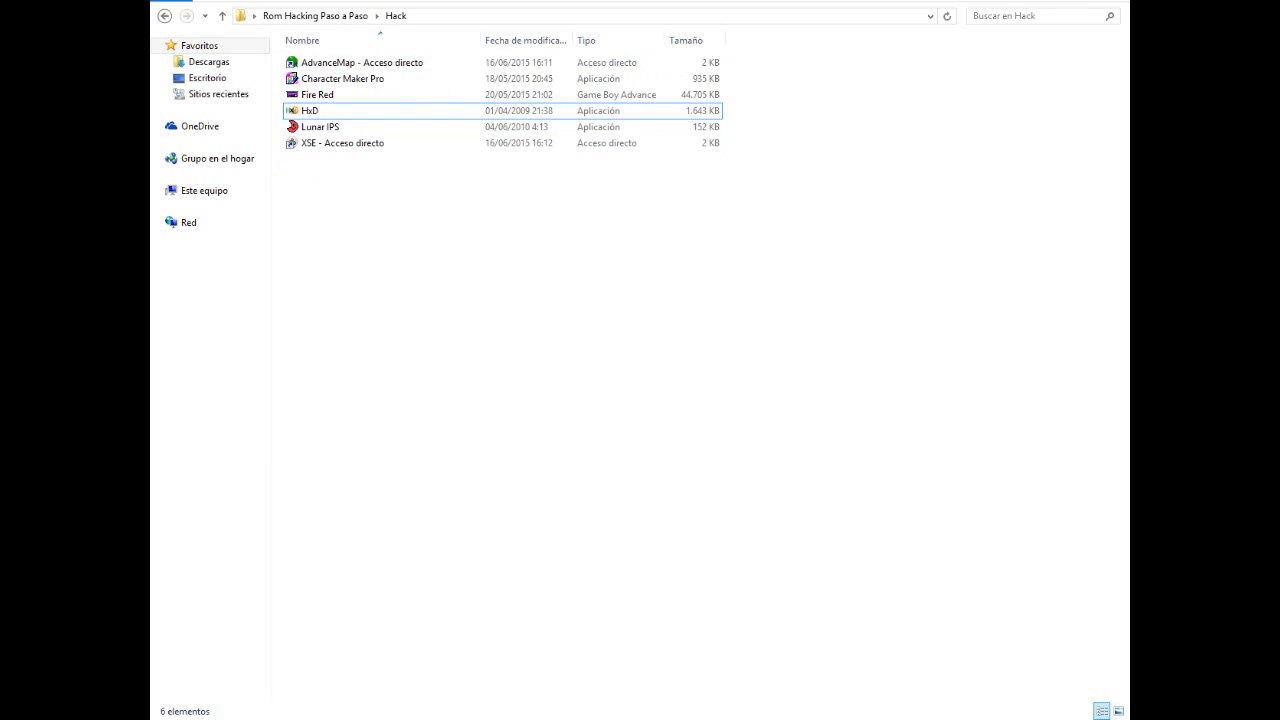
key("ctrl+a")
left_click(337, 263)
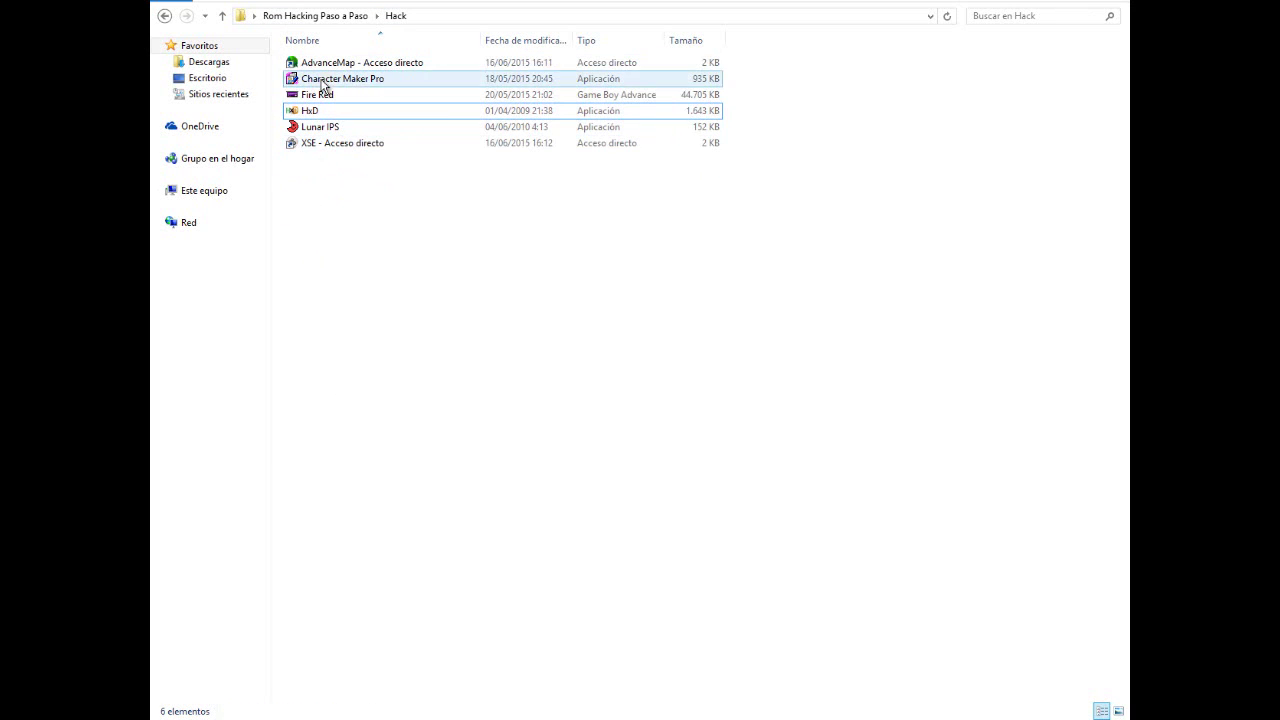
Step: Run Lunar IPS from the Hack folder, look at its IPS patch selection in Rom Hacking Paso a Paso, and close it
left_click(322, 145)
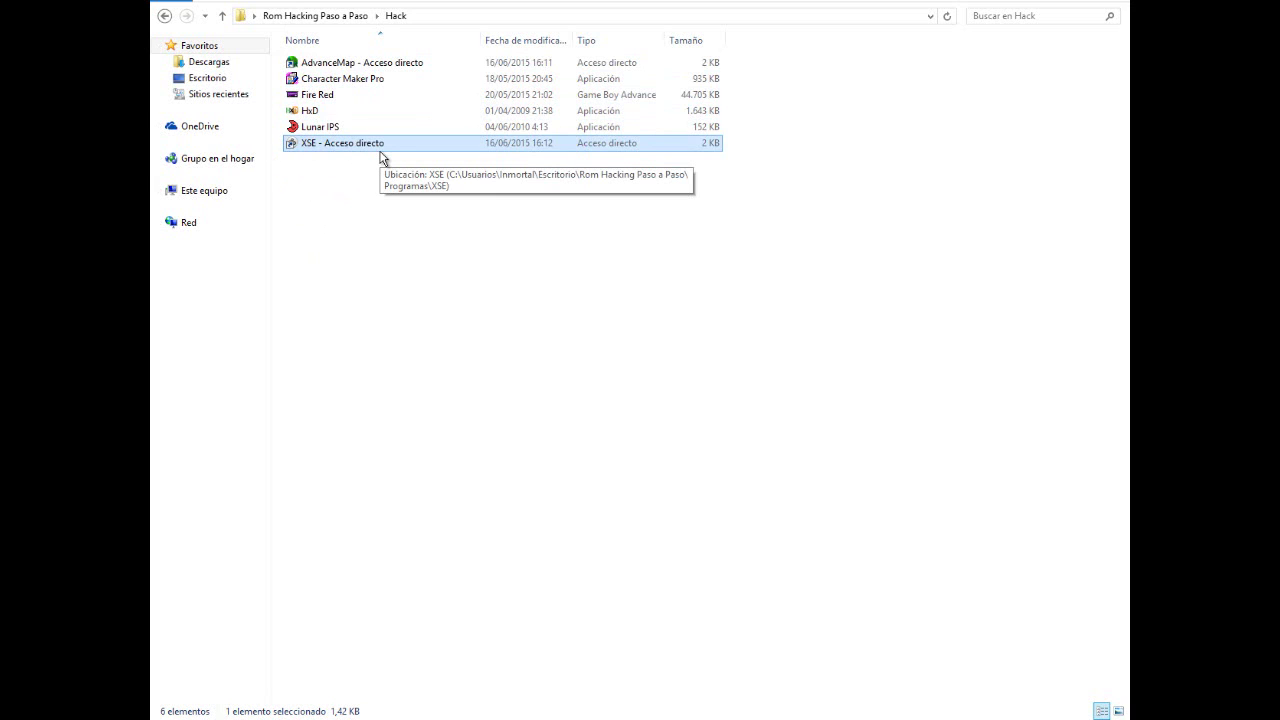
left_click(315, 128)
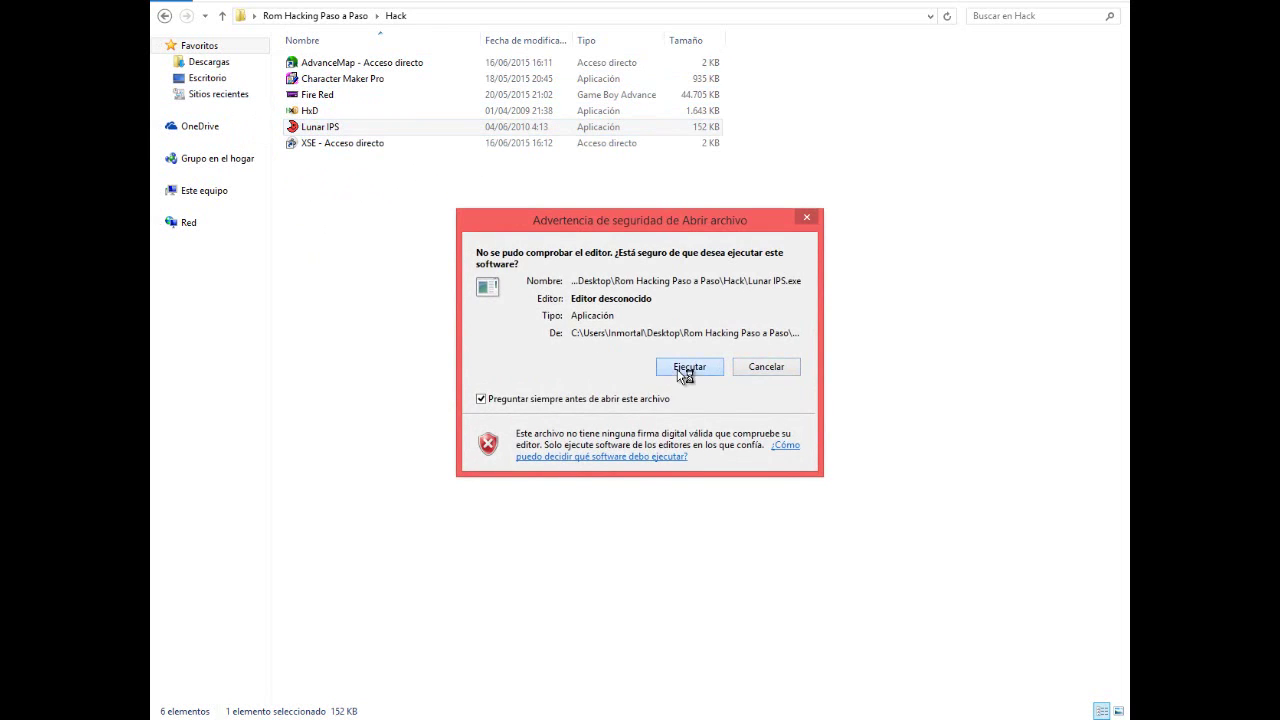
left_click(690, 370)
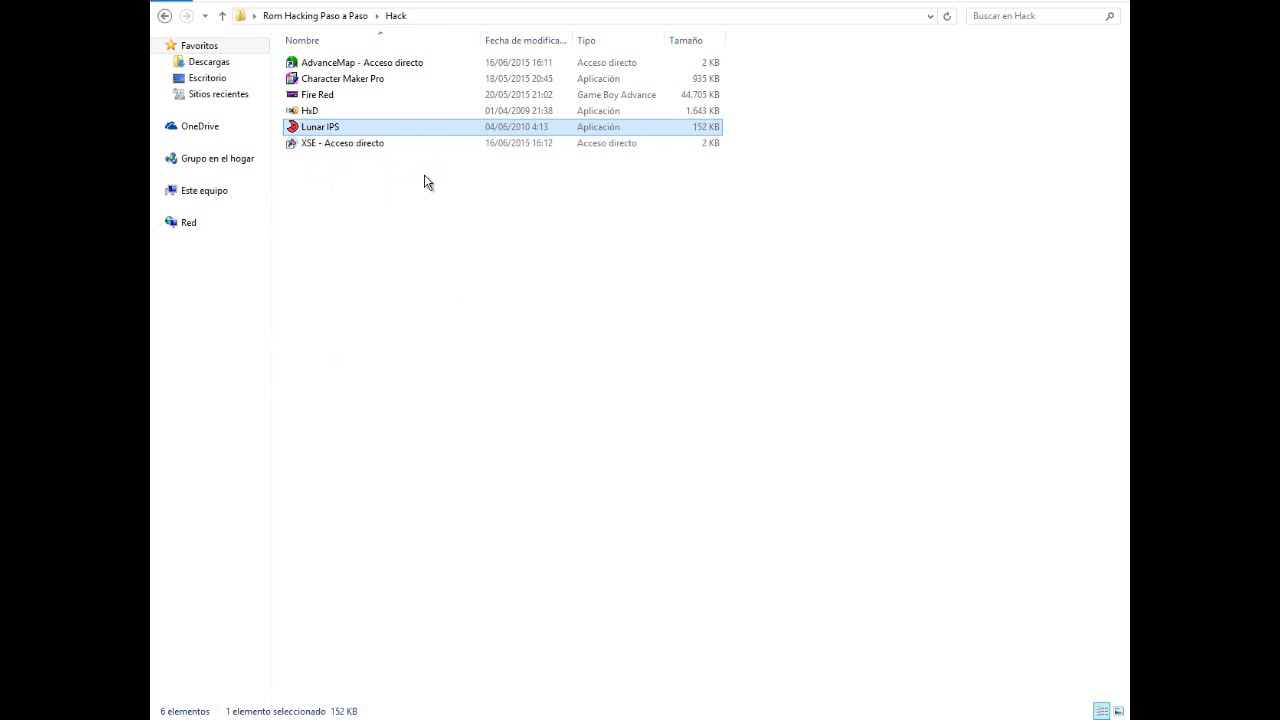
left_click(574, 336)
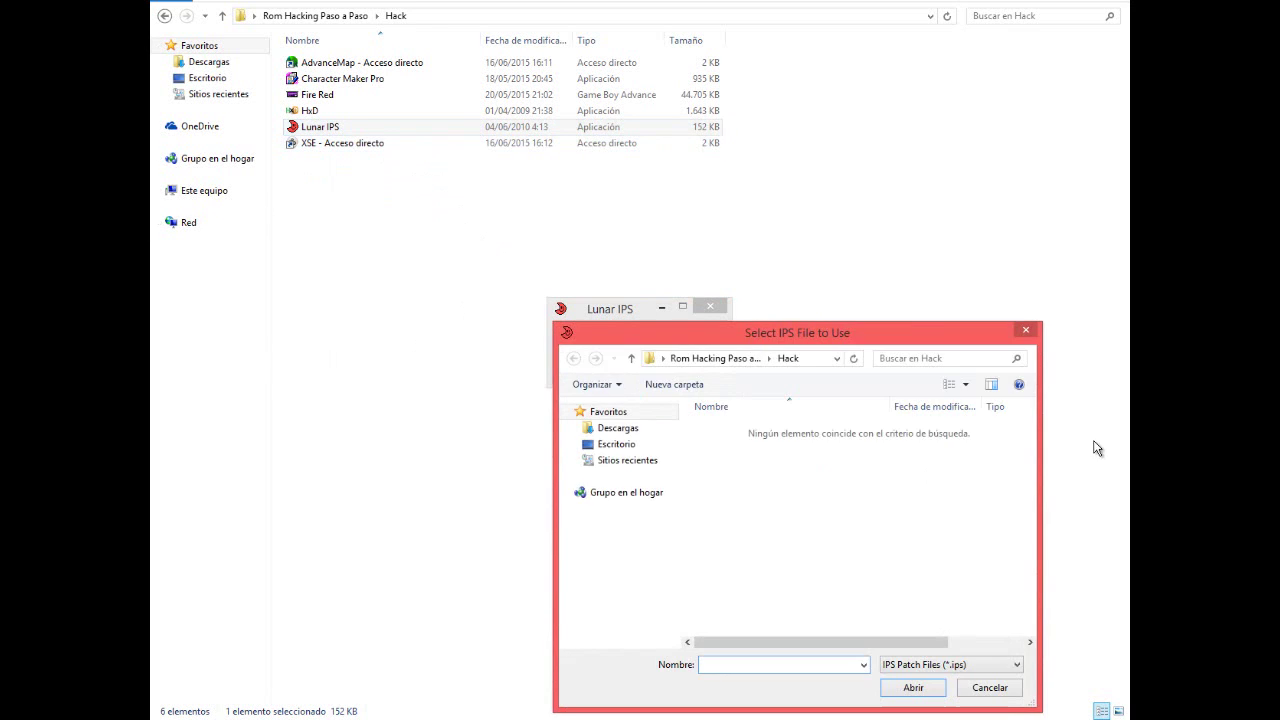
left_click(689, 360)
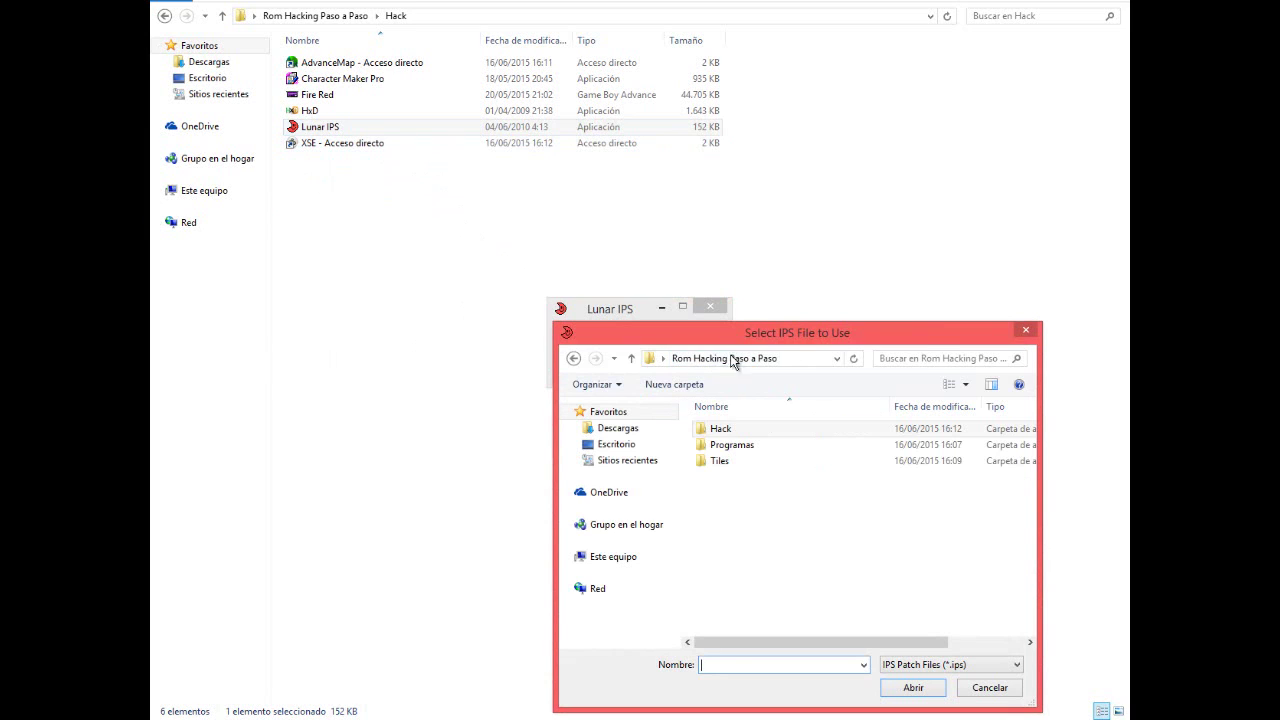
left_click(1025, 330)
left_click(711, 307)
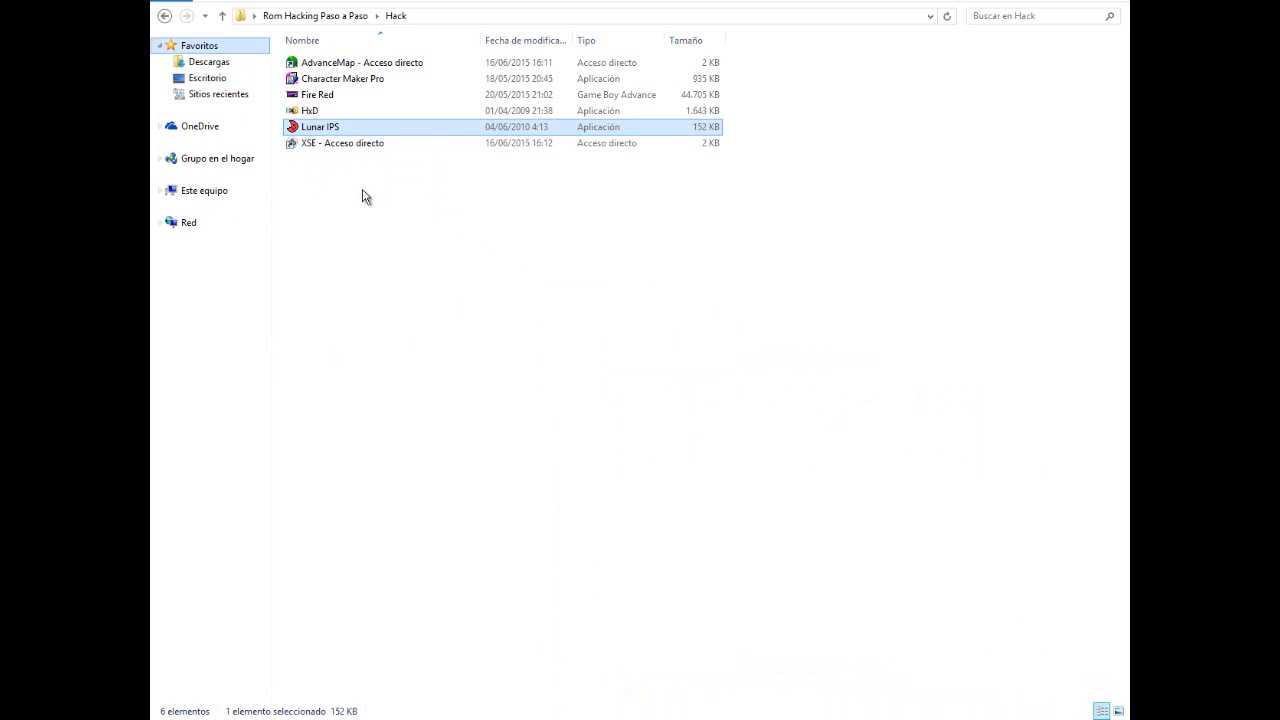
left_click(322, 102)
left_click_drag(796, 100, 515, 96)
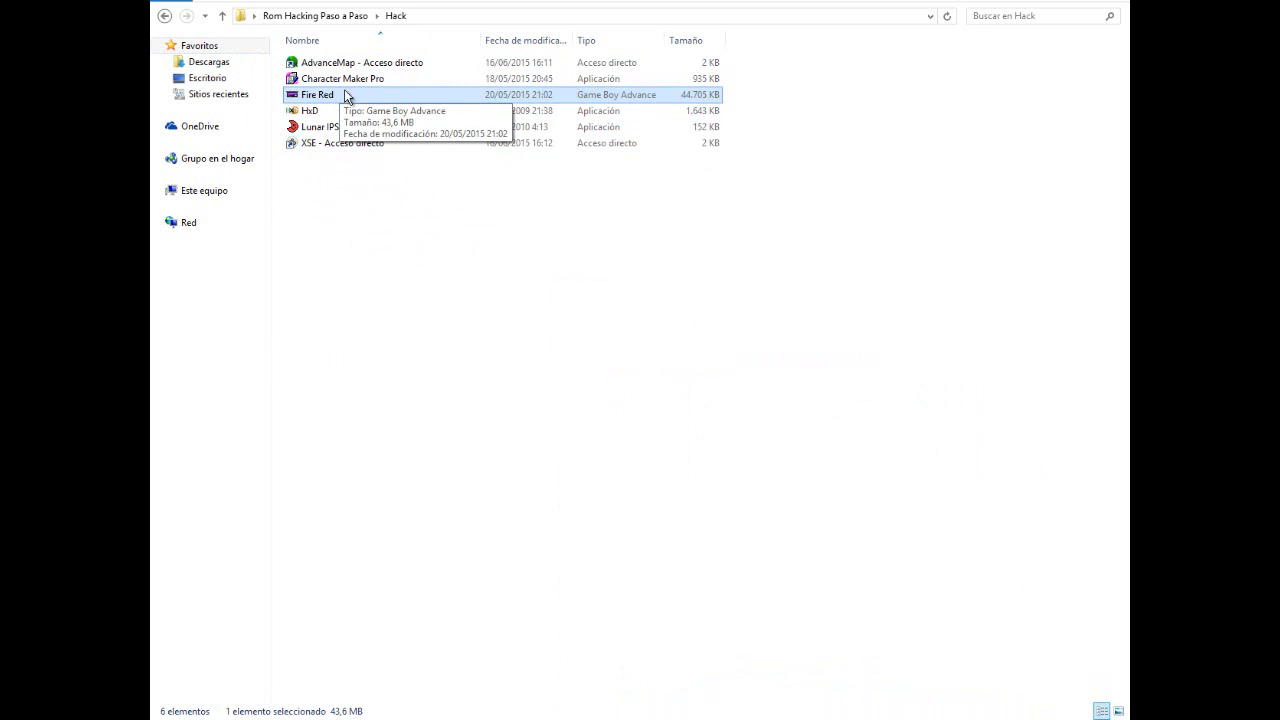
key("ctrl+a")
left_click(349, 197)
left_click(360, 145)
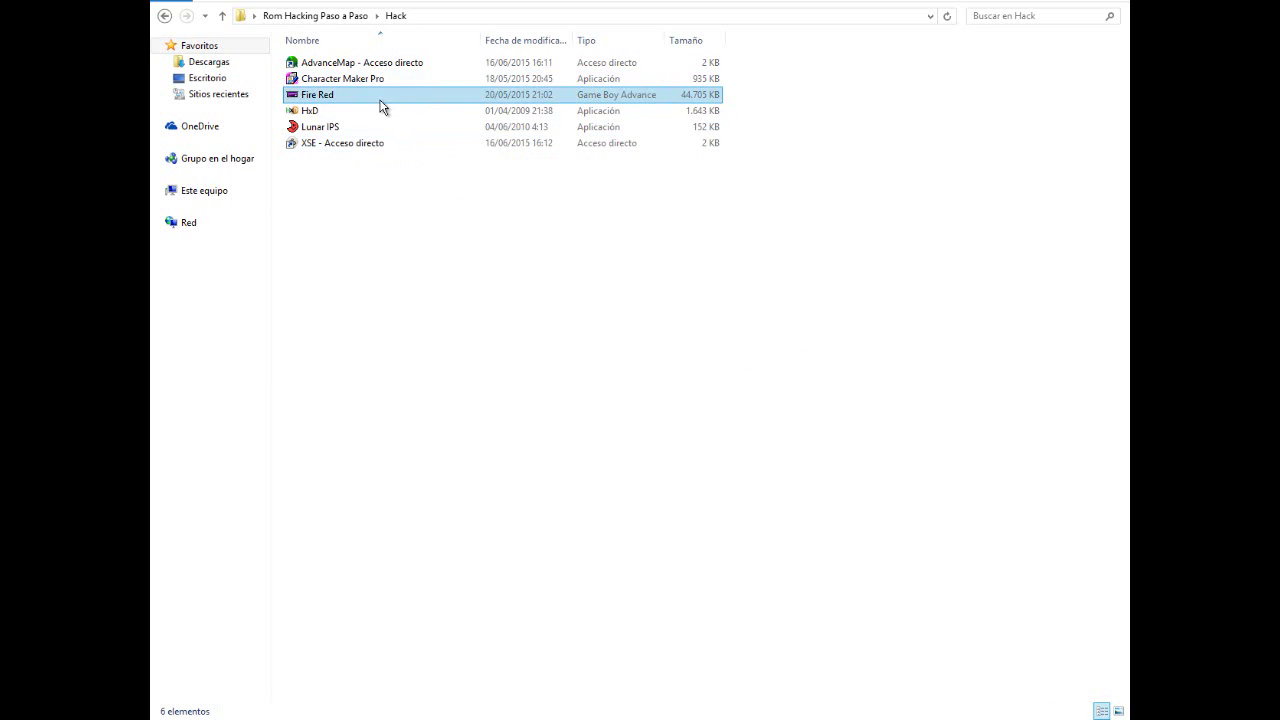
left_click(315, 83)
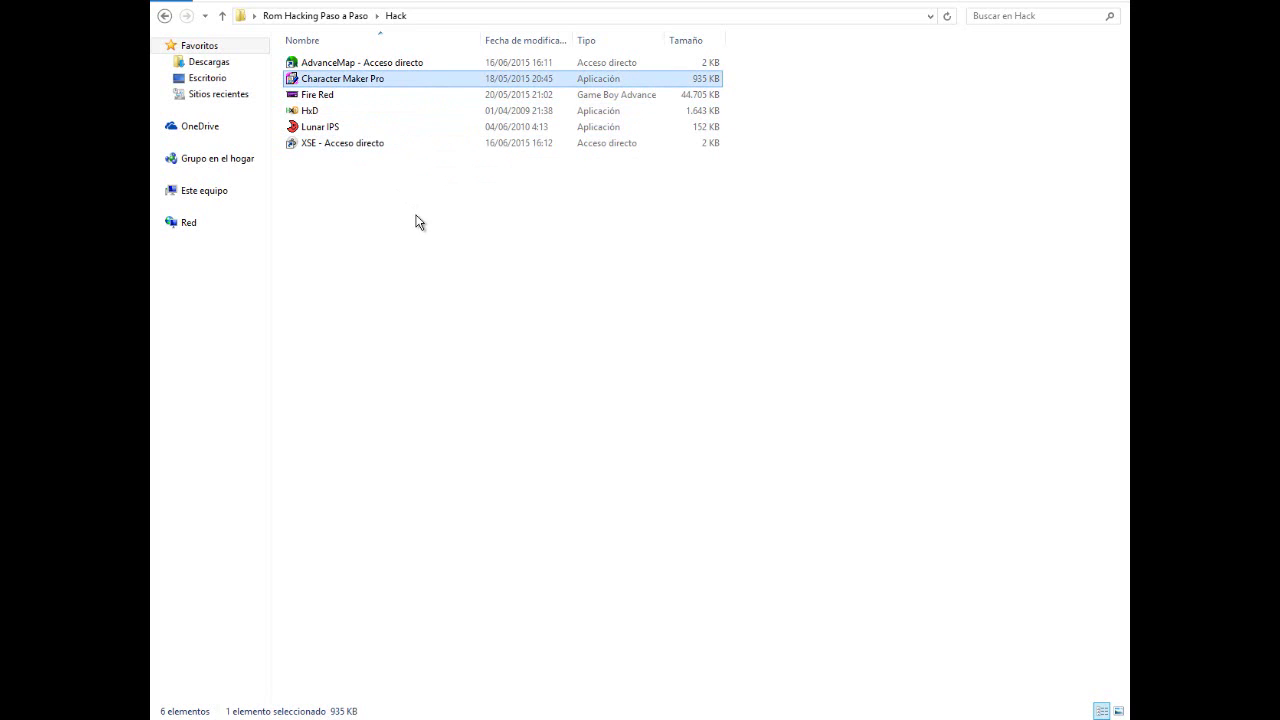
Step: Open all four tileset images in the Tiles folder of Rom Hacking Paso a Paso for editing in Paint
left_click(344, 17)
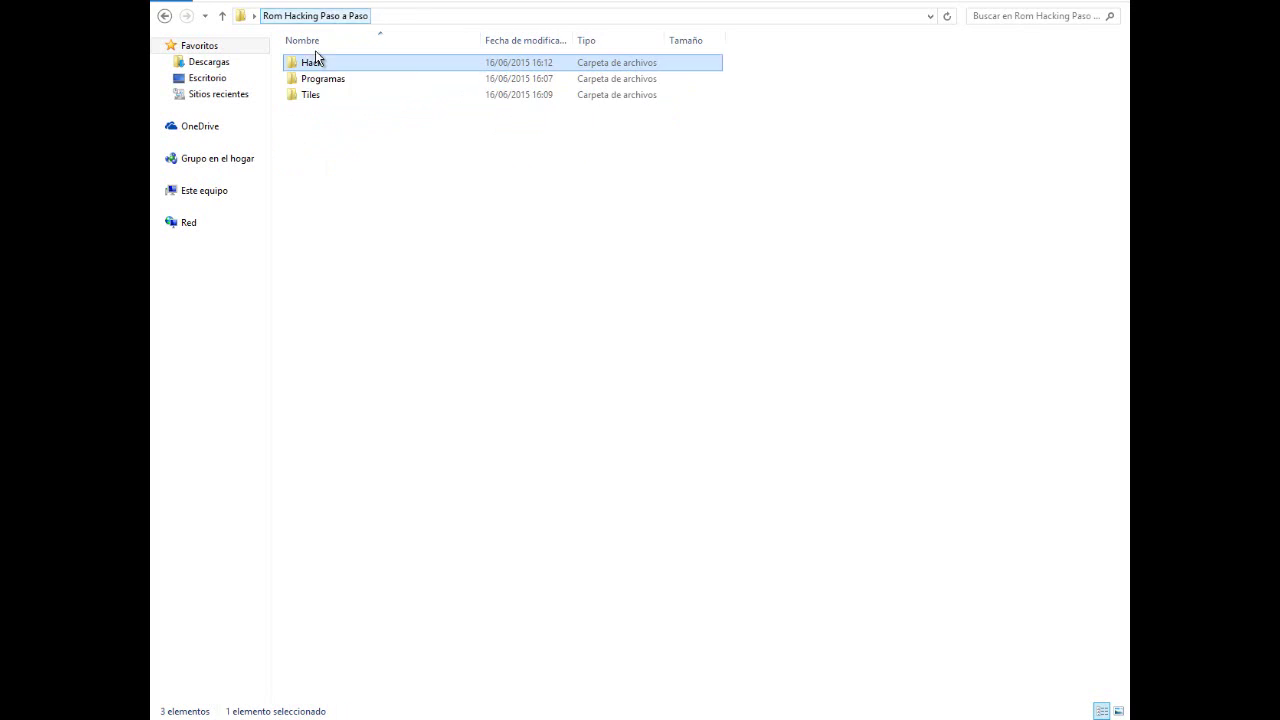
double_click(312, 95)
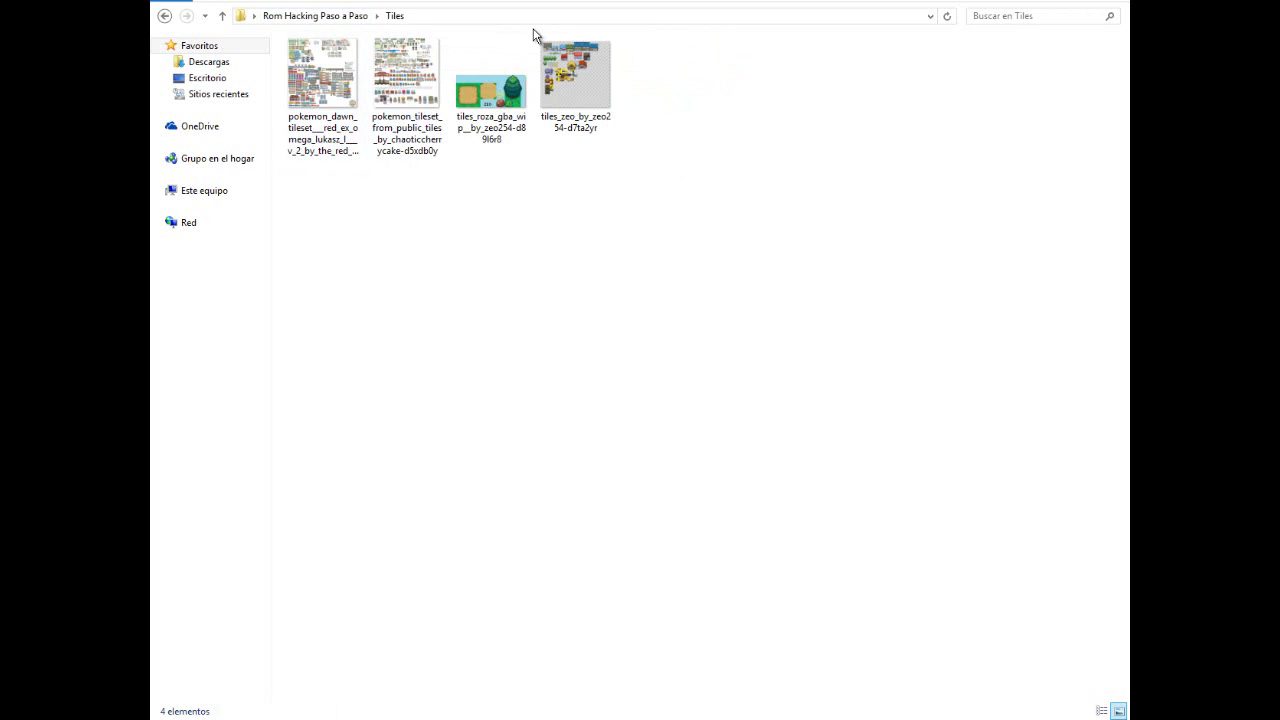
left_click_drag(680, 264, 330, 105)
left_click(515, 272)
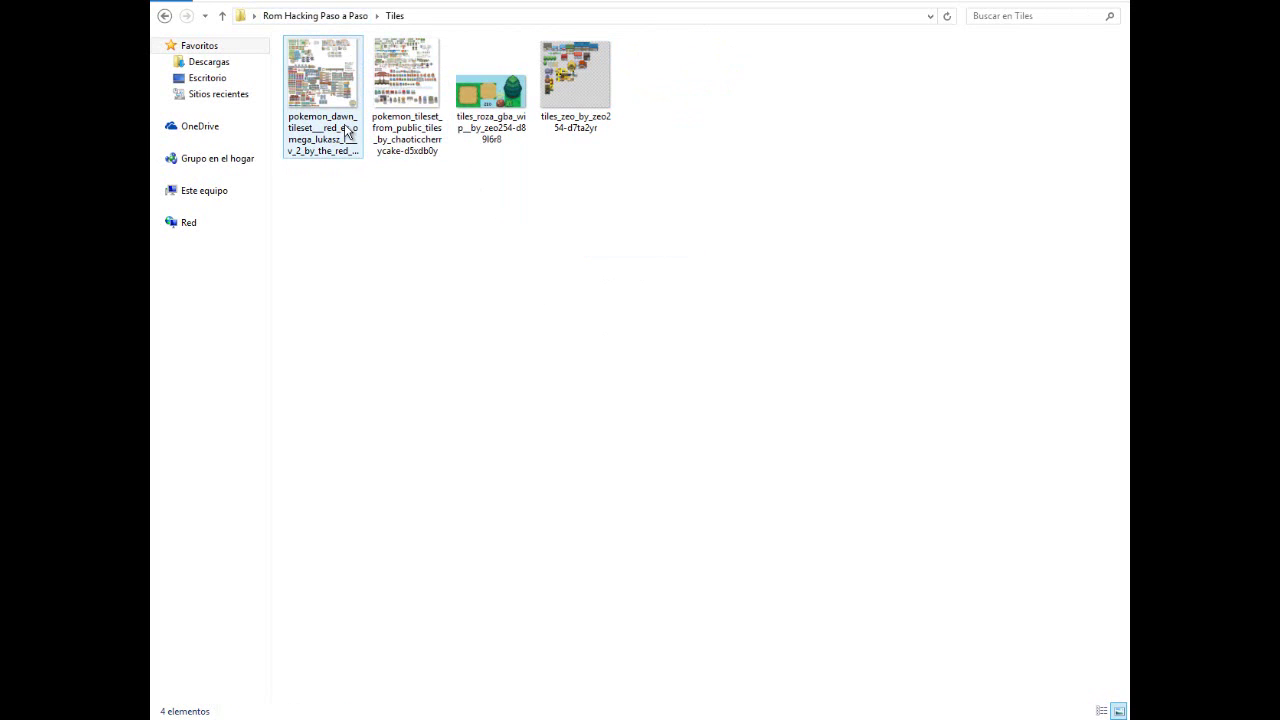
left_click_drag(666, 228, 300, 45)
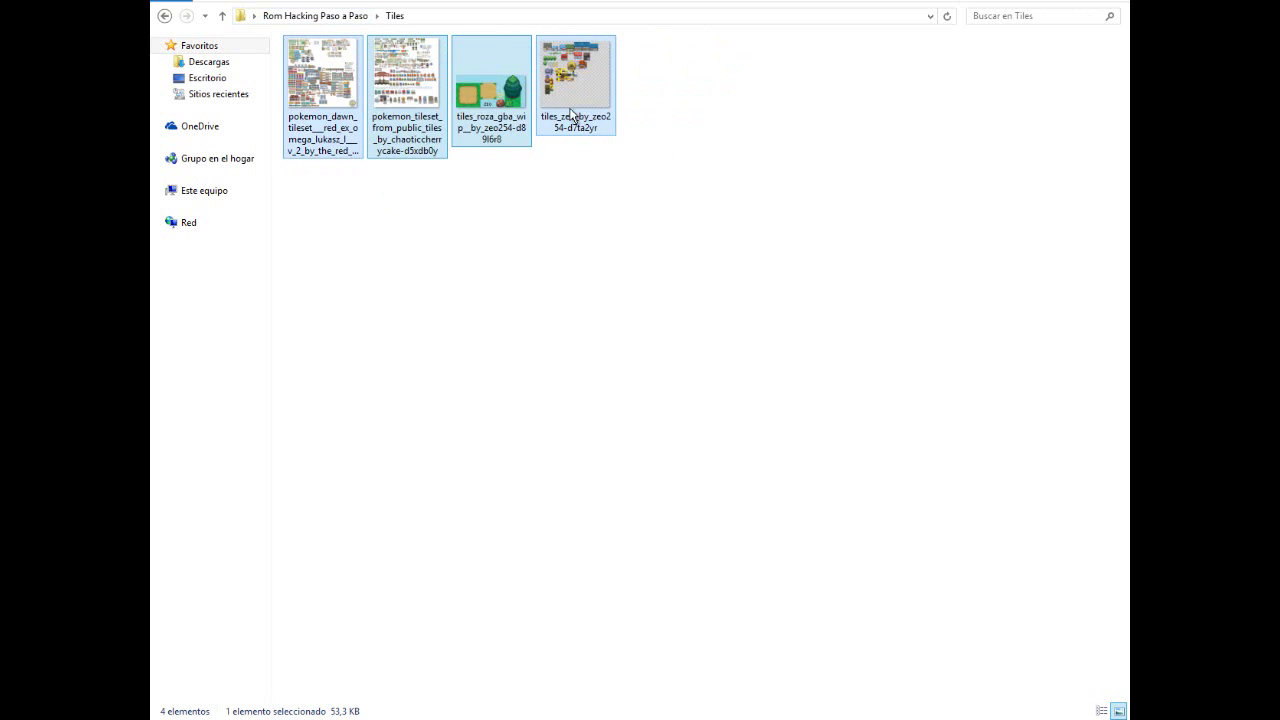
right_click(509, 88)
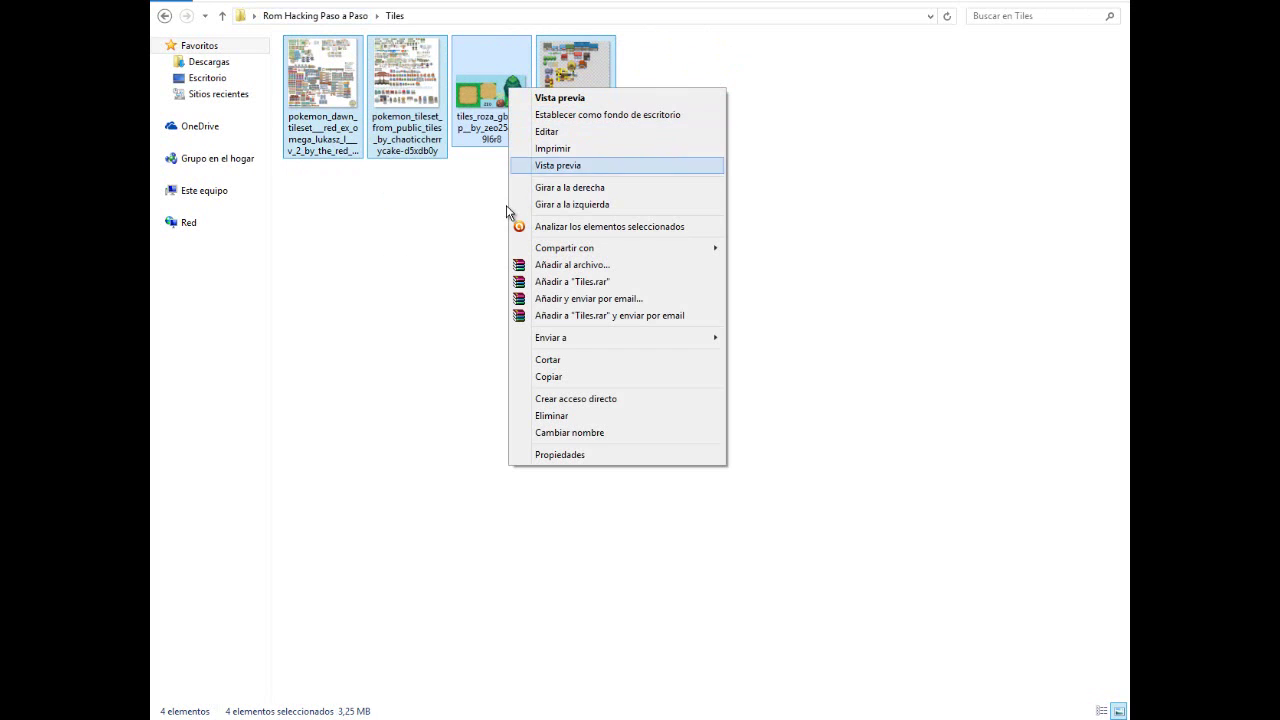
left_click(561, 120)
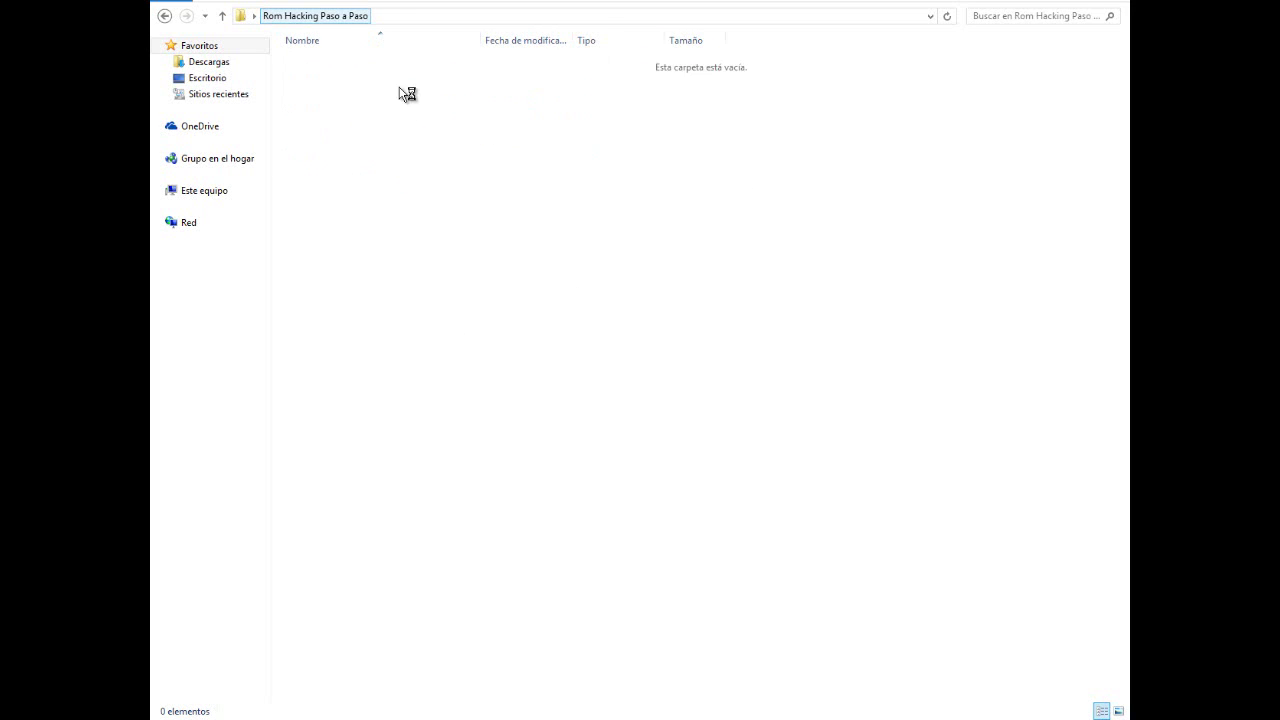
Step: Open the Fire Red ROM from the Hack folder with the AdvanceMap shortcut, allowing the application to run
double_click(344, 66)
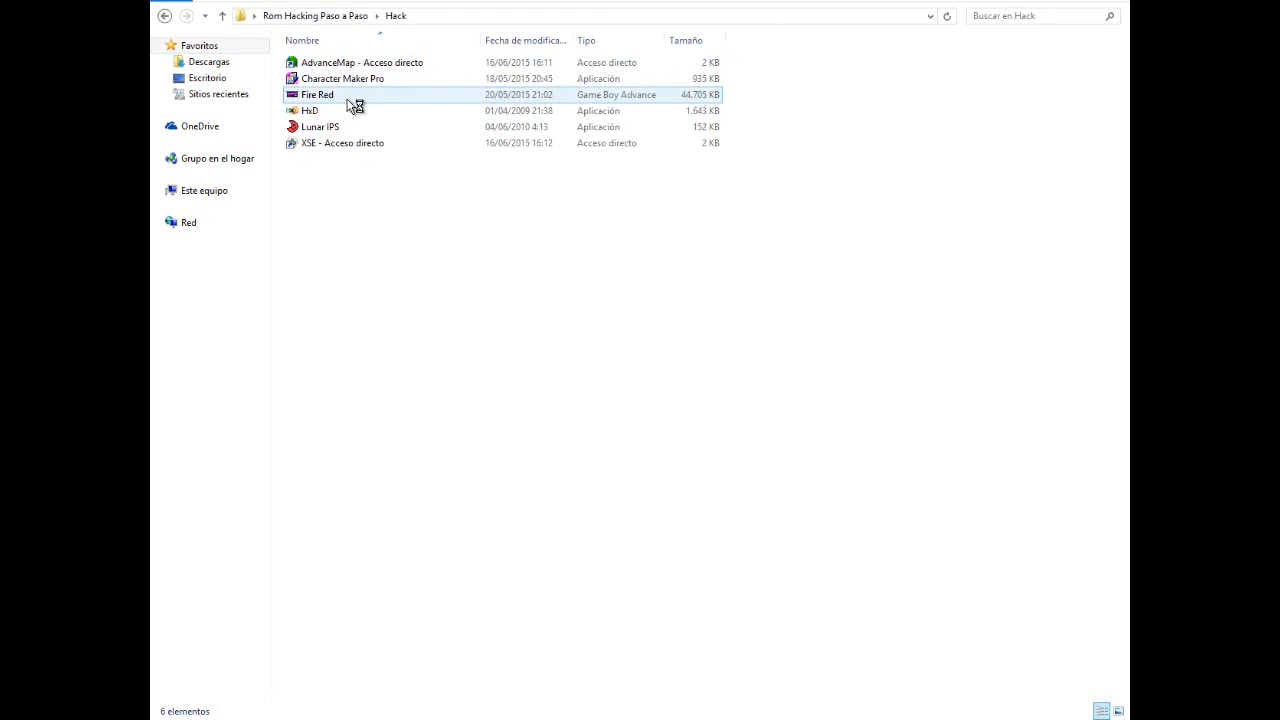
left_click(322, 97)
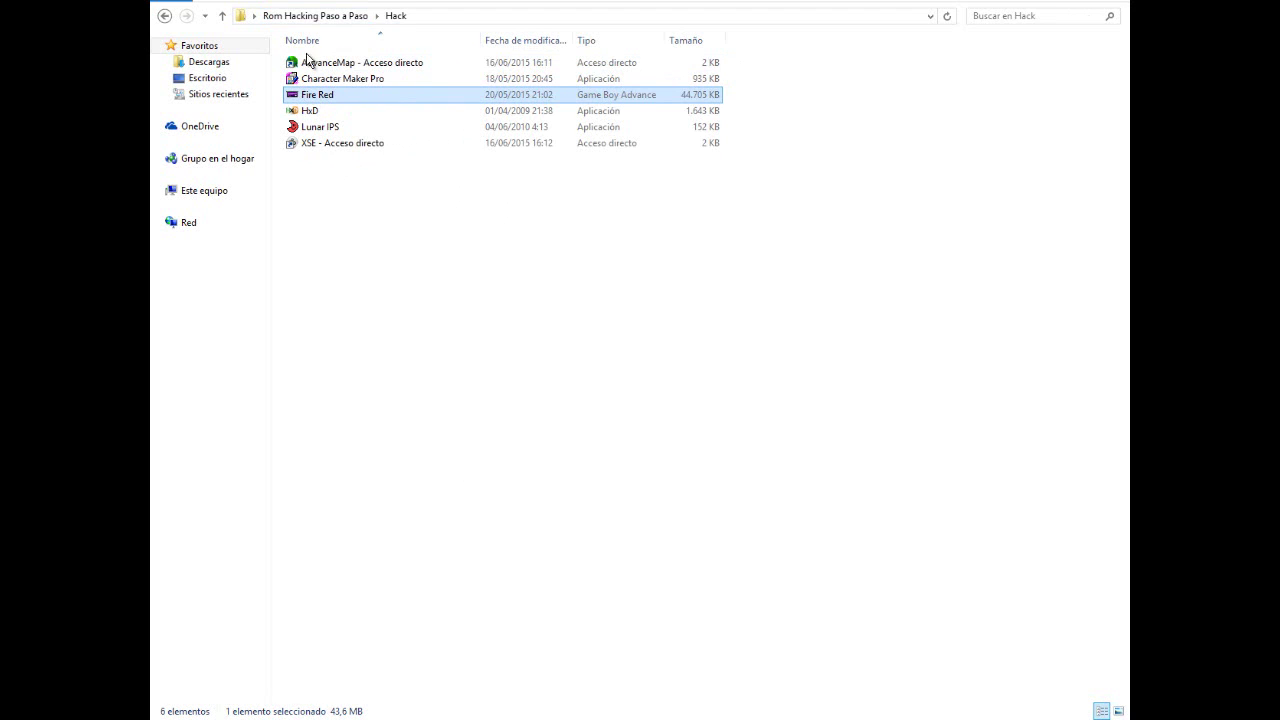
left_click_drag(318, 69, 318, 69)
mouse_move(318, 68)
left_mouse_down()
mouse_move(320, 80)
mouse_move(290, 76)
mouse_move(334, 97)
mouse_move(296, 83)
mouse_move(304, 65)
left_mouse_up()
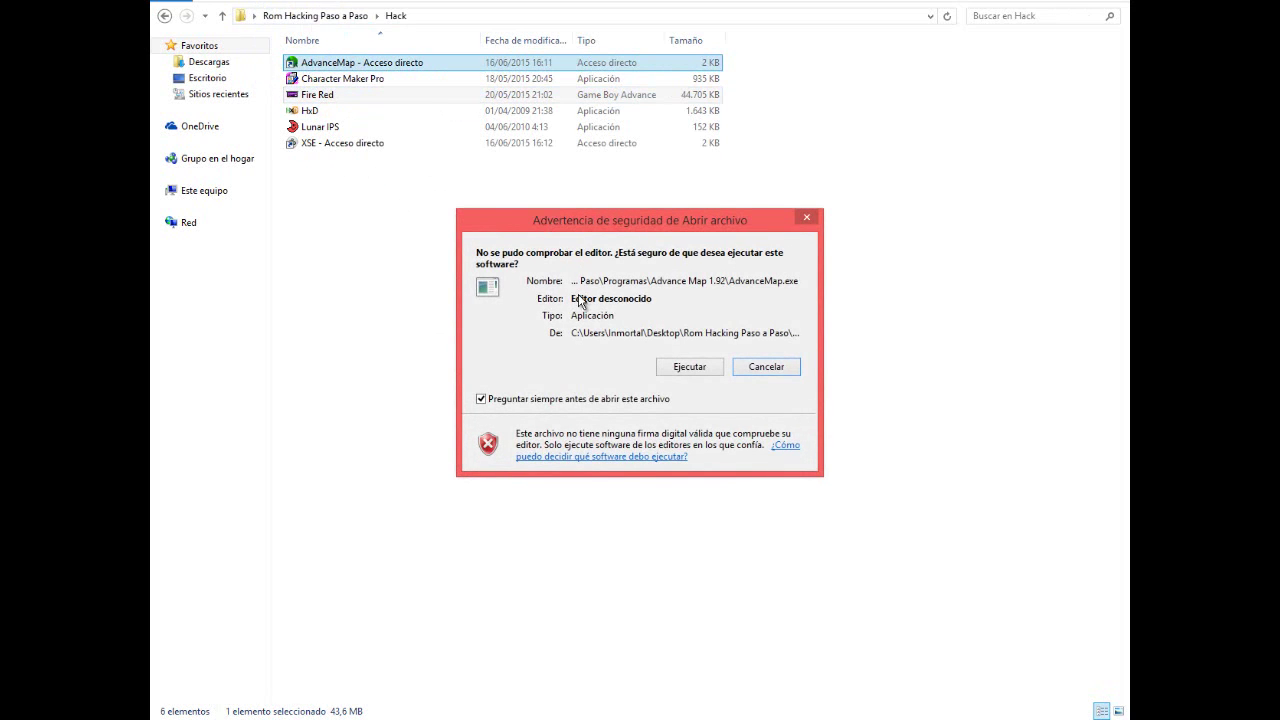
left_click(686, 371)
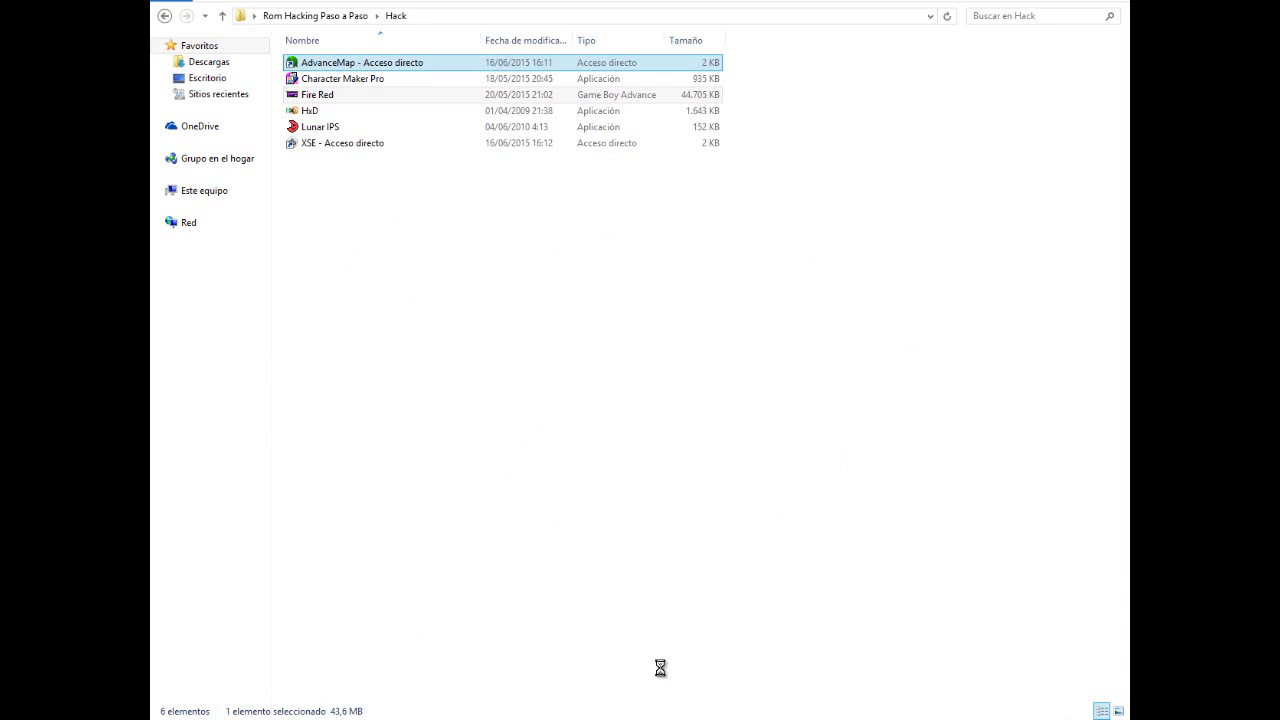
key("Down")
key("Down")
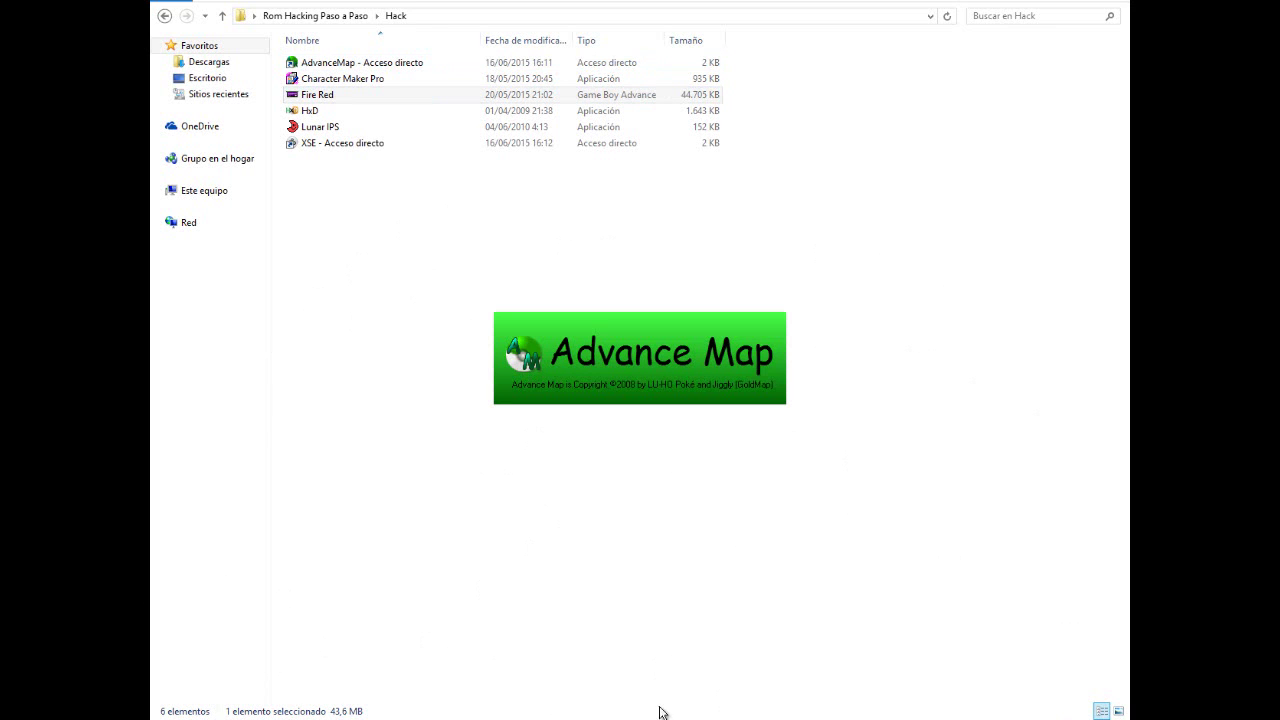
Step: Close the four Paint windows holding the tileset images
mouse_move(496, 718)
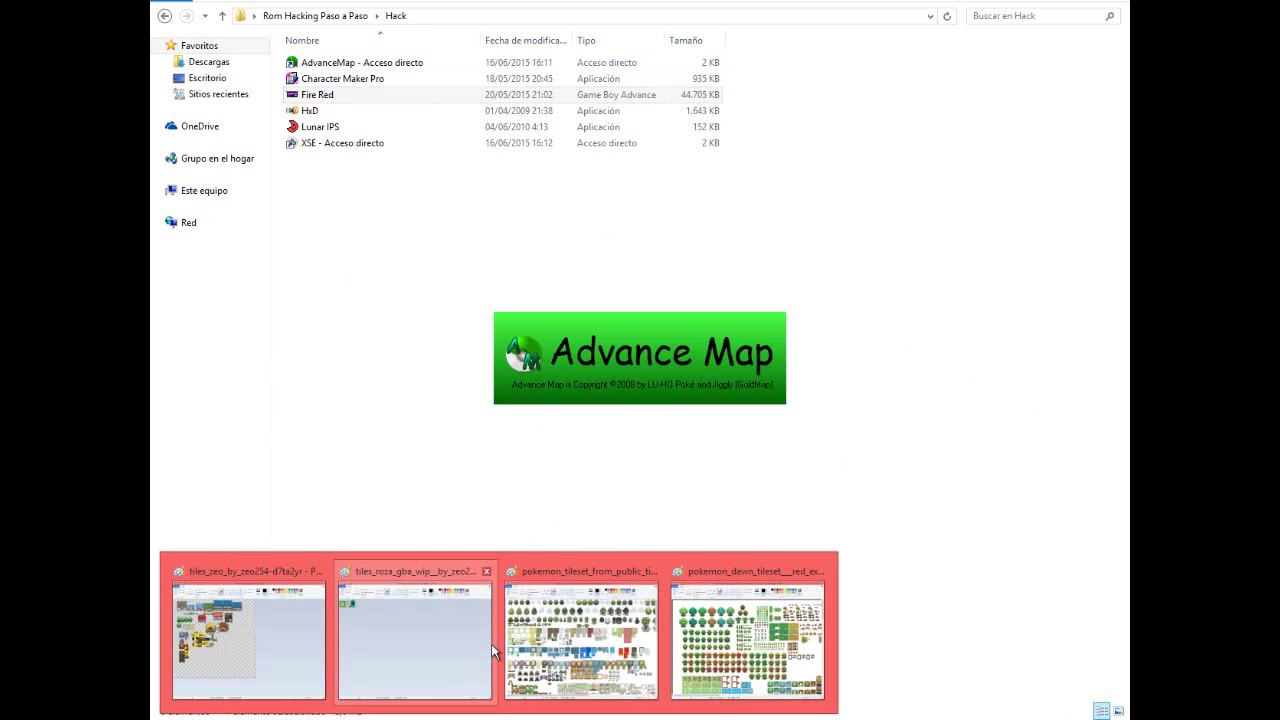
left_click(320, 570)
left_click(320, 570)
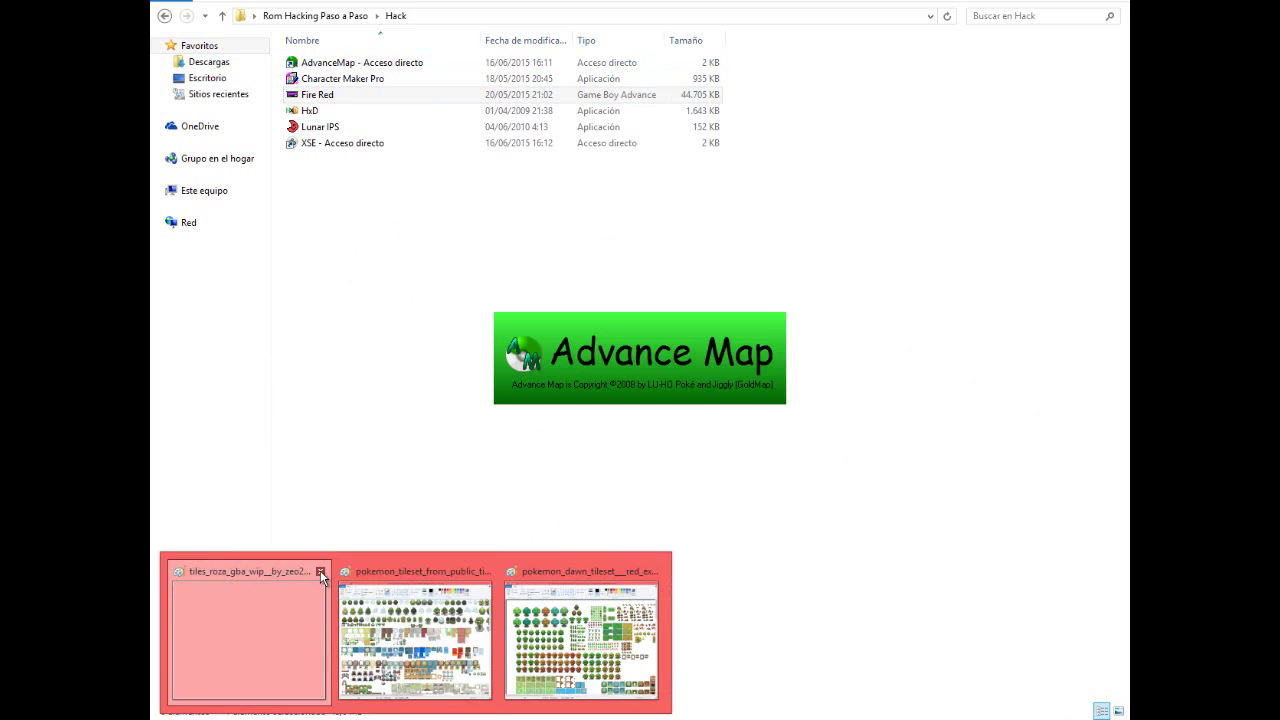
left_click(389, 573)
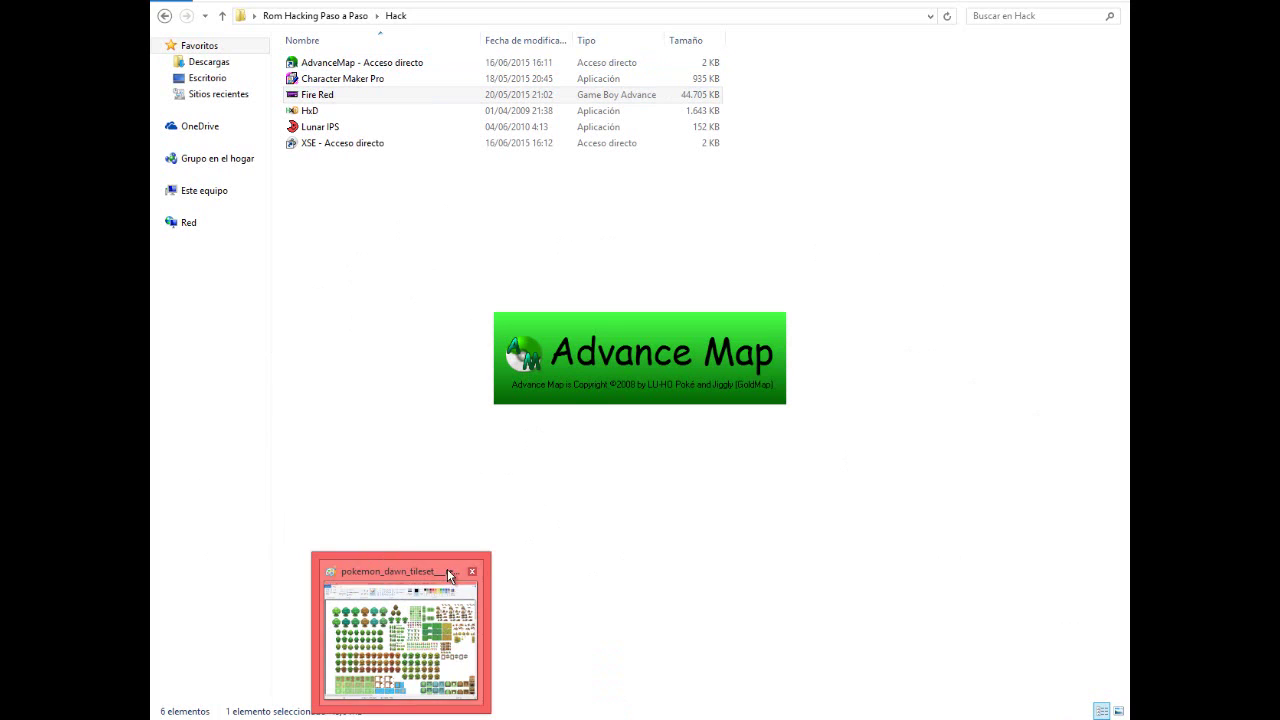
left_click(473, 573)
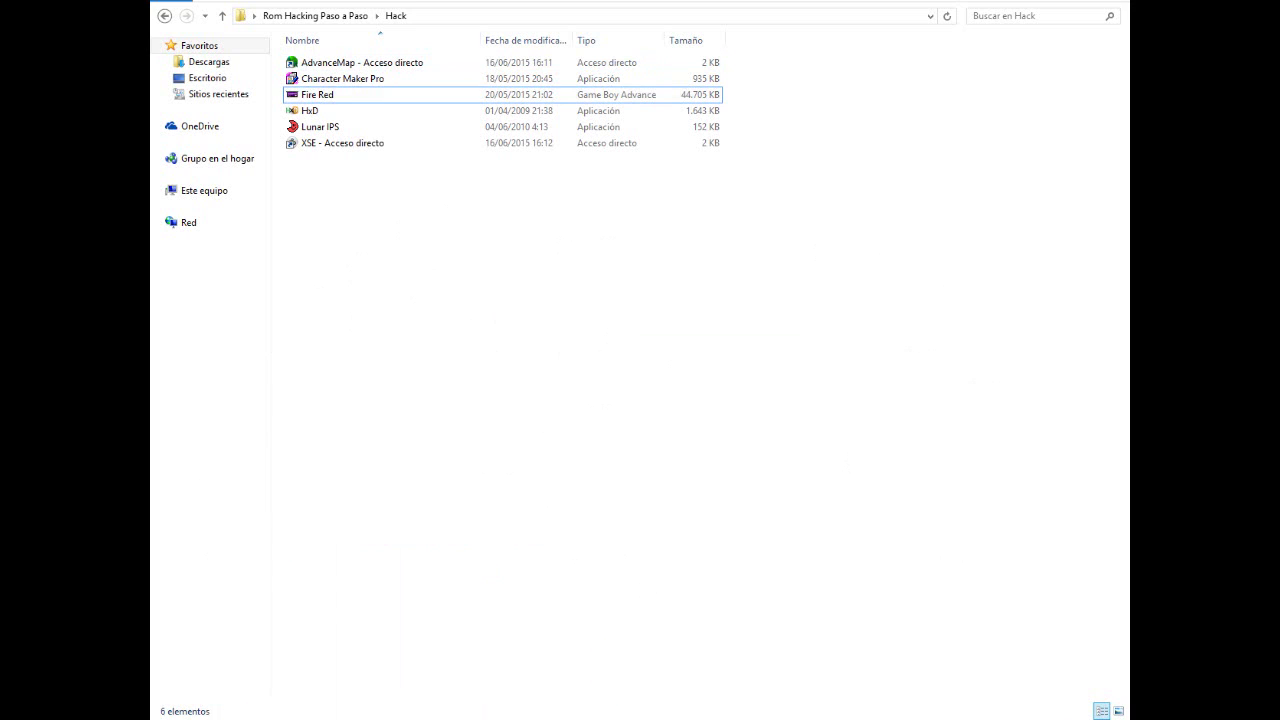
Step: Maximize Advance Map and expand map group 3 under Por Cabezal
left_click_drag(422, 236, 806, 482)
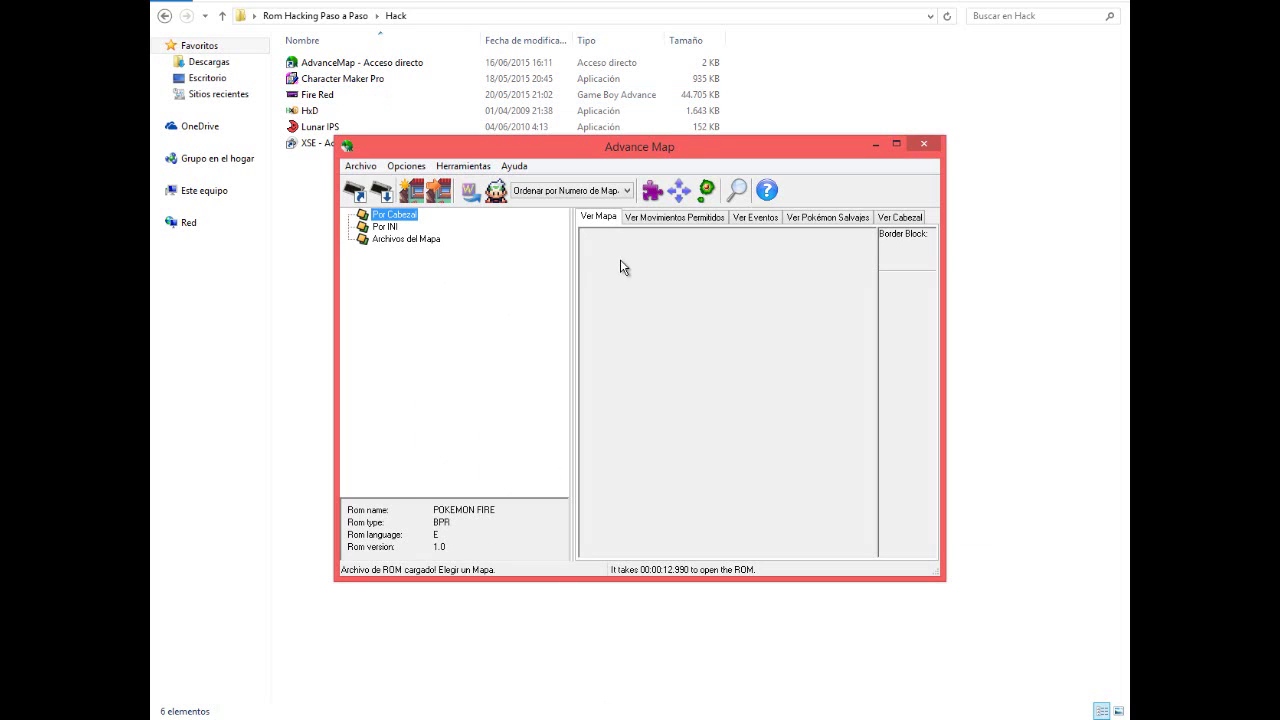
double_click(378, 212)
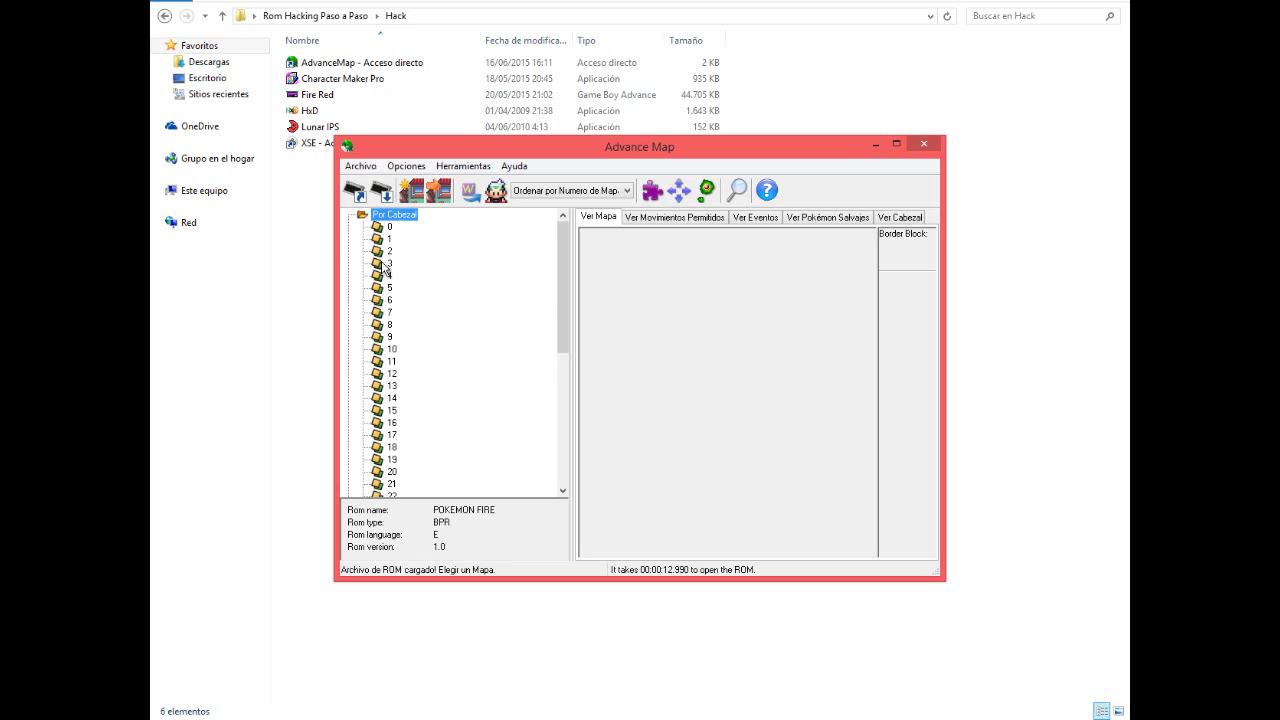
left_click(897, 146)
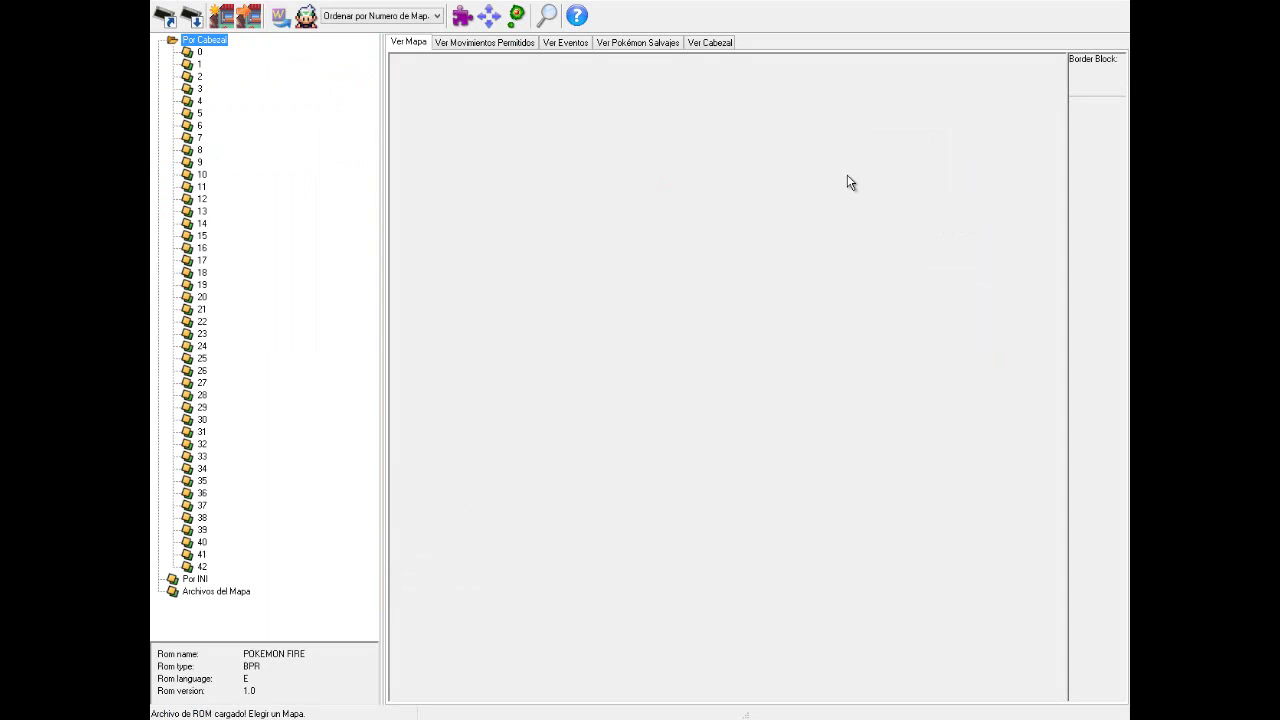
left_click(188, 89)
double_click(195, 90)
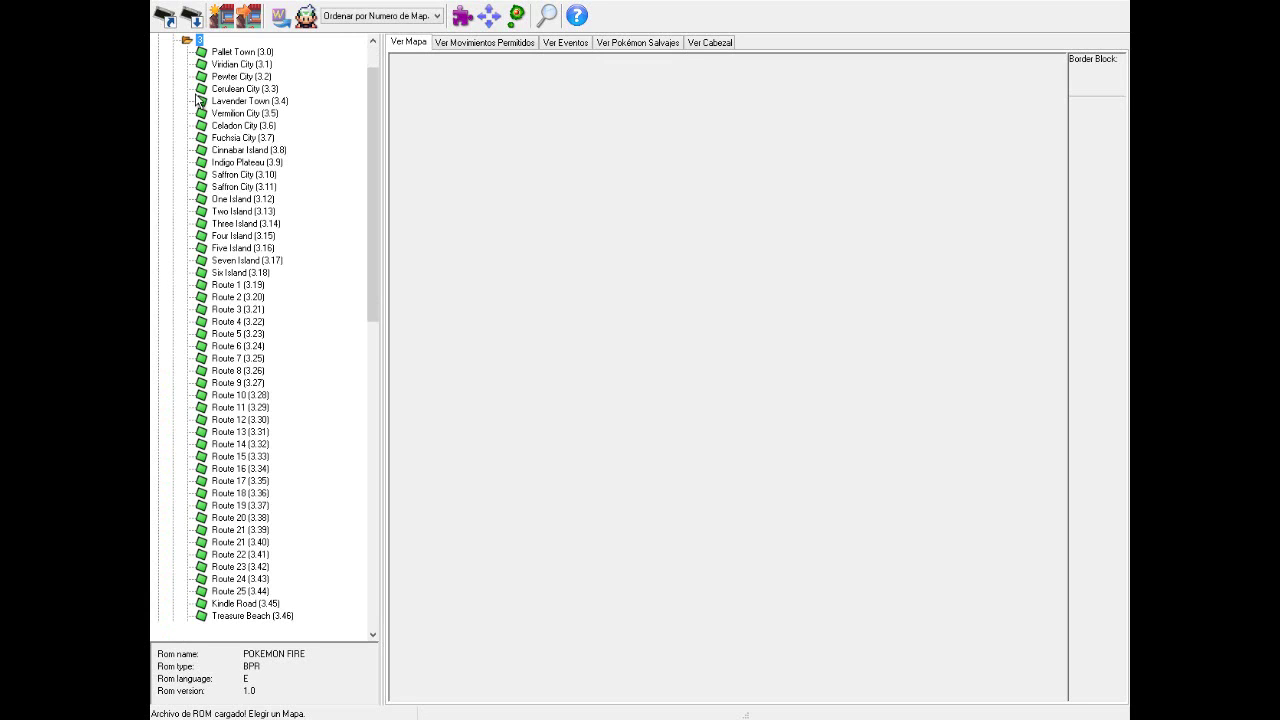
Step: Examine several maps of group 3, including Pallet Town, Viridian City, Pewter City, Cerulean City, Route 2 and Route 7
left_click(239, 57)
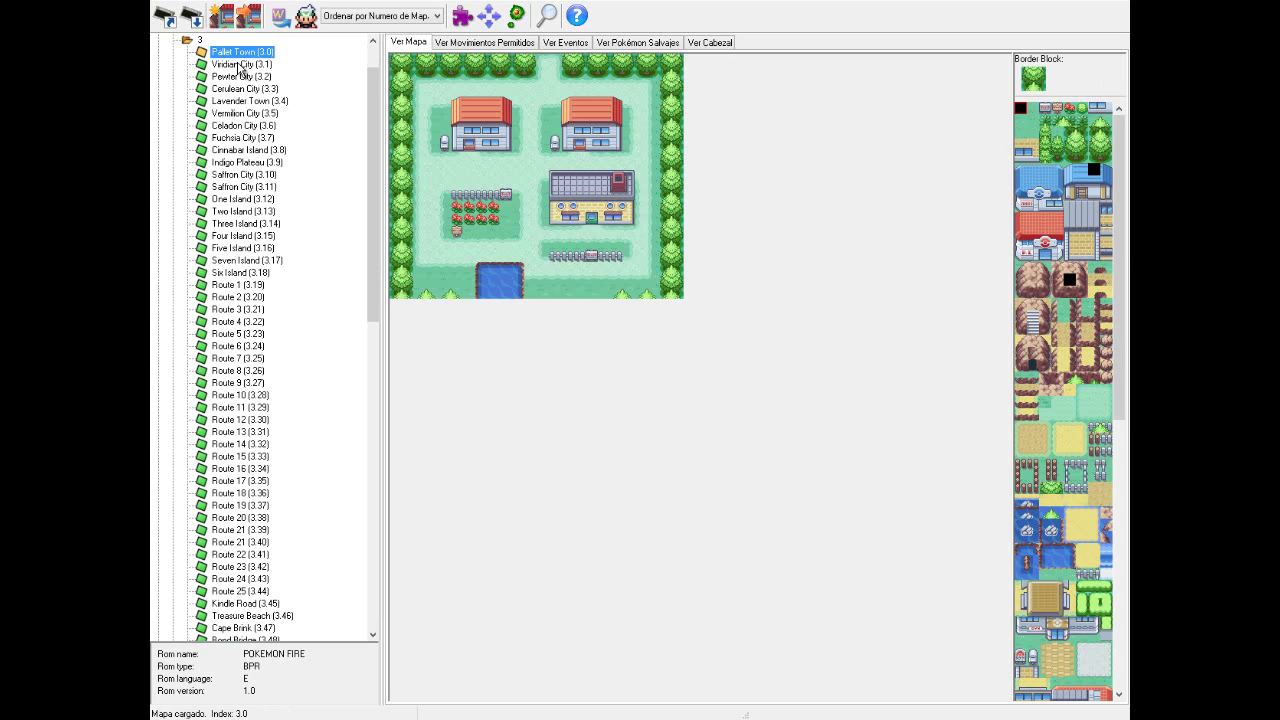
left_click(241, 65)
left_click(245, 79)
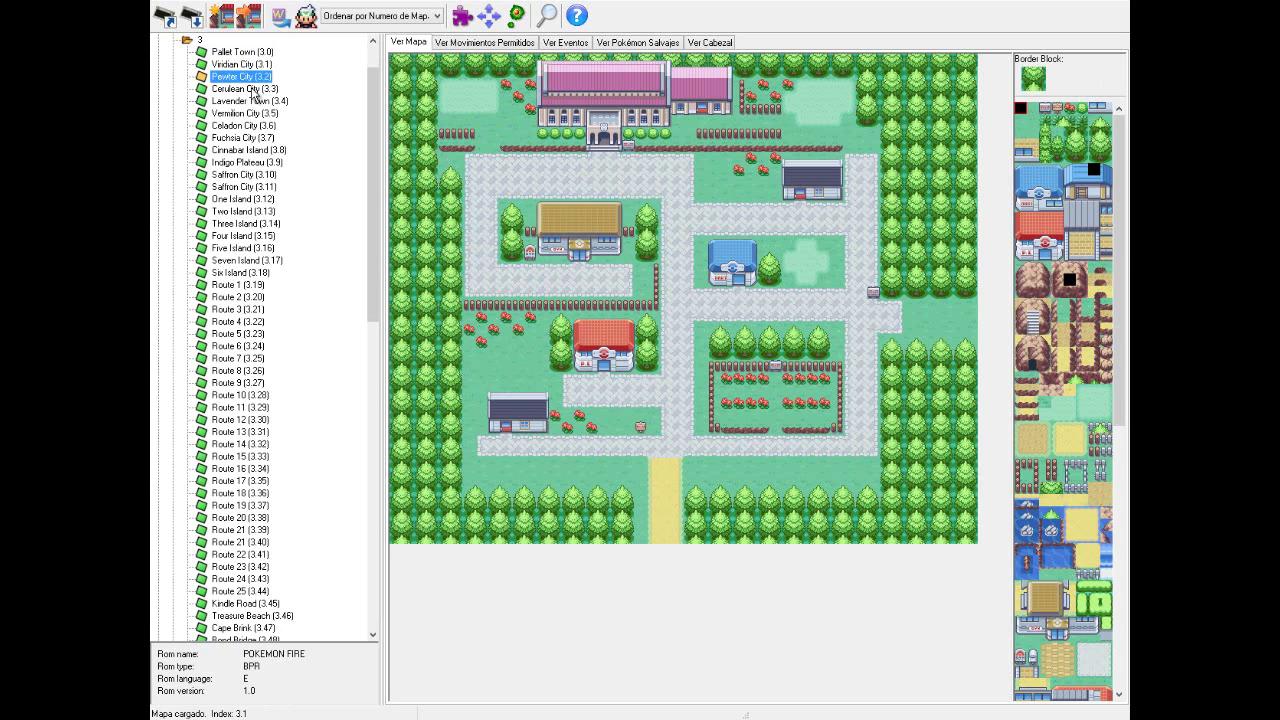
left_click(249, 89)
left_click(245, 277)
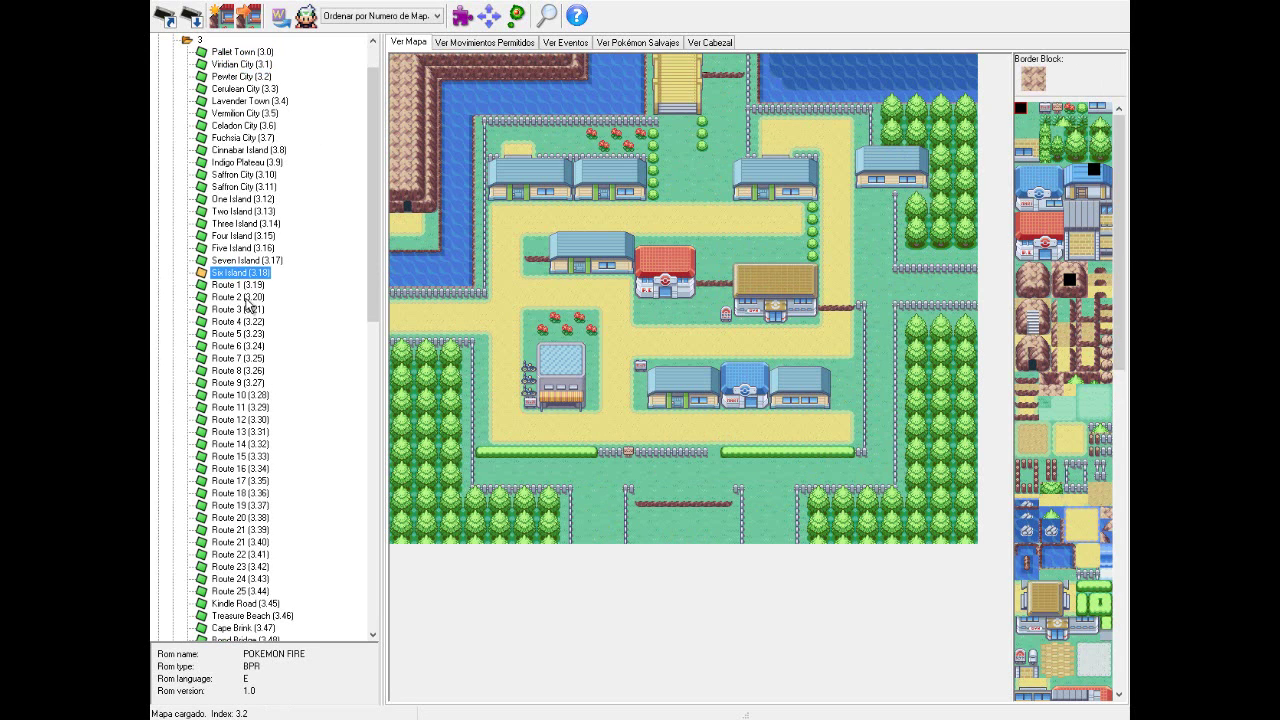
left_click(246, 299)
left_click(241, 357)
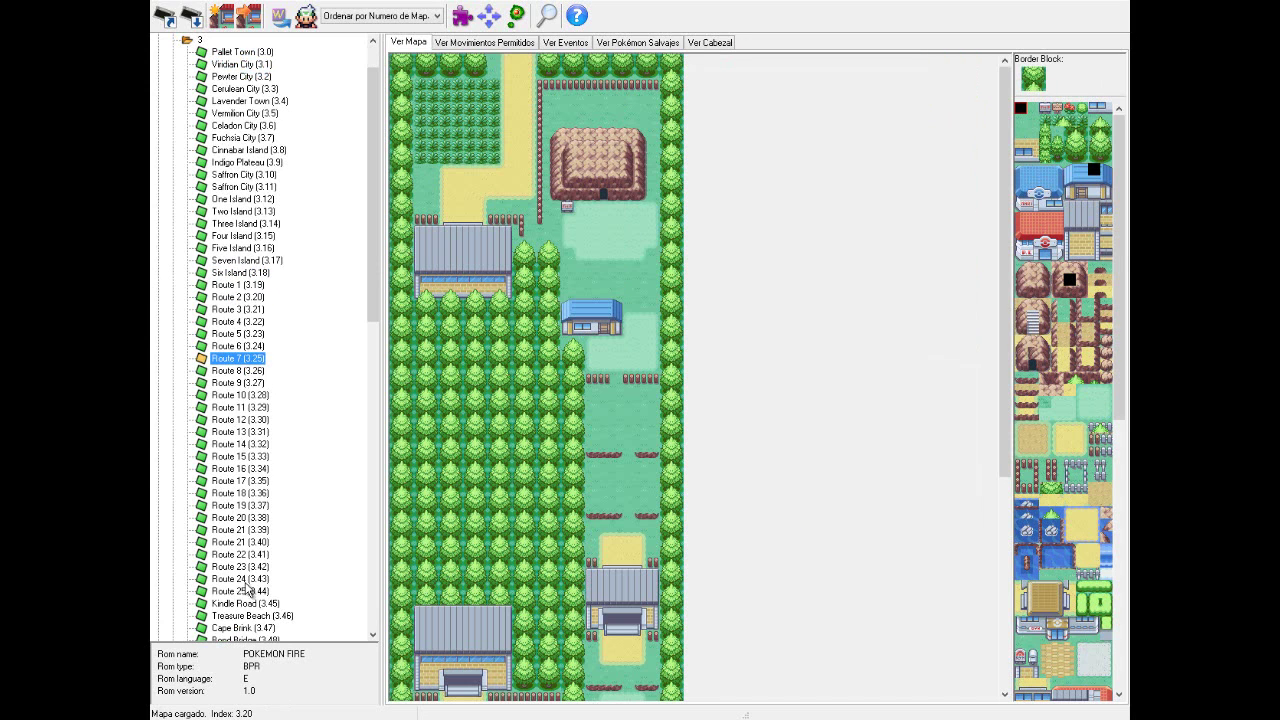
left_click(244, 615)
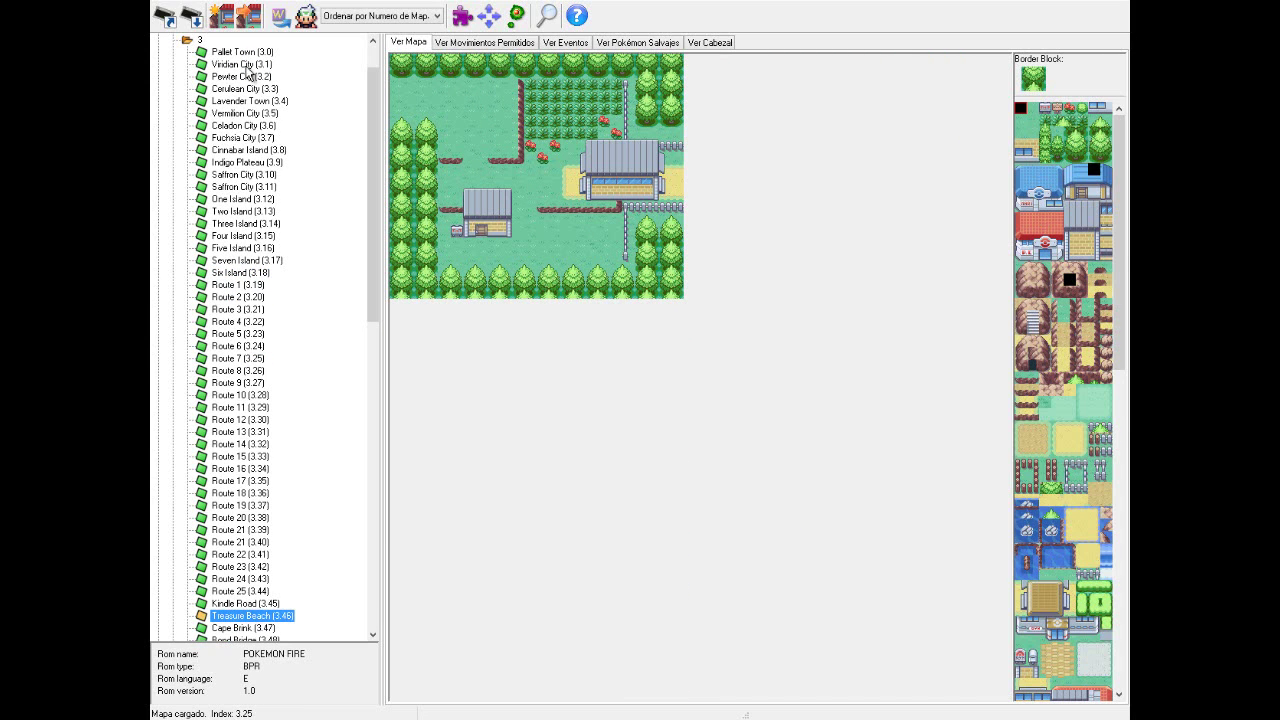
Step: Load the Pallet Town (3.0) map and open the block editor for its tilesets
left_click(241, 54)
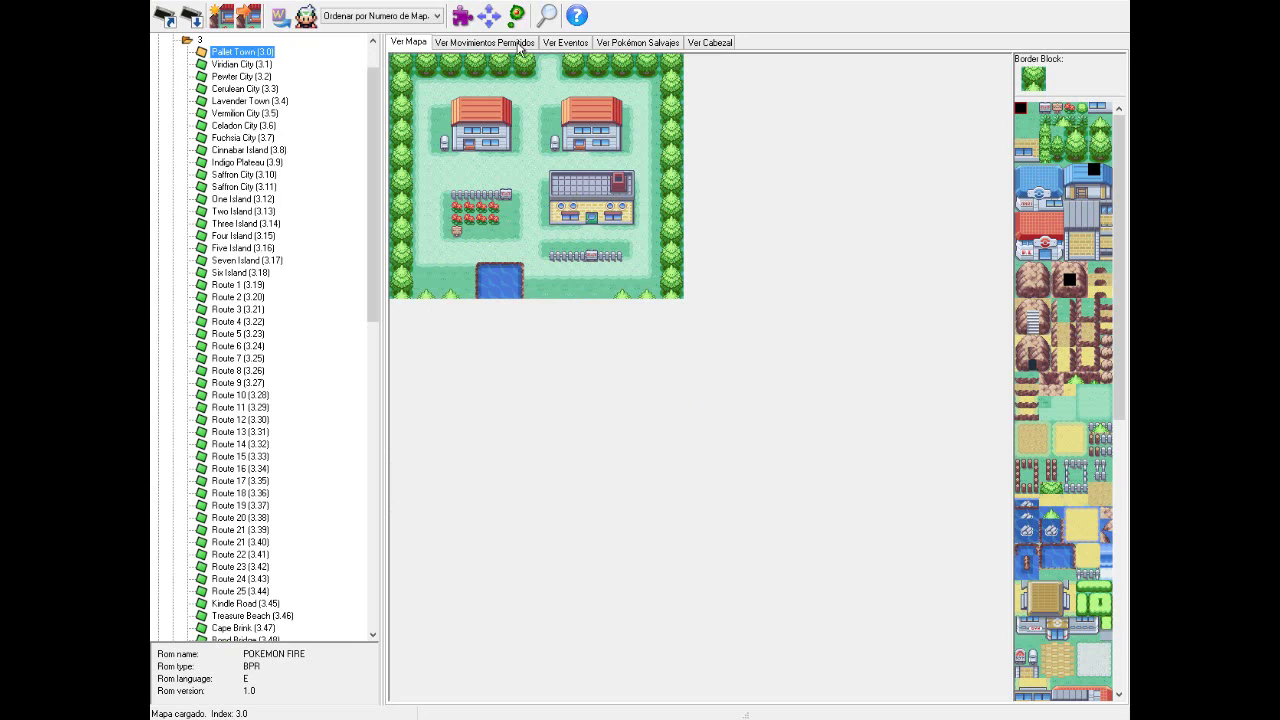
left_click(461, 17)
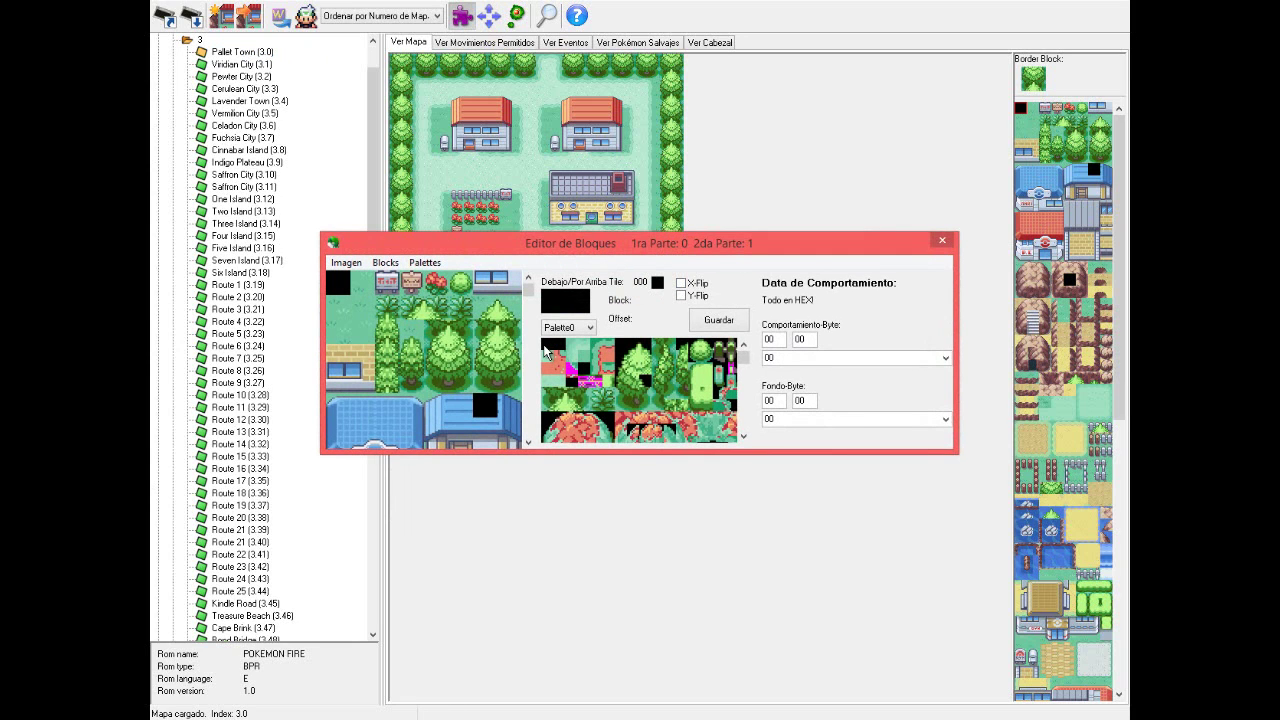
Step: Reopen the block editor for Pallet Town and check its list of available palettes
left_click(942, 240)
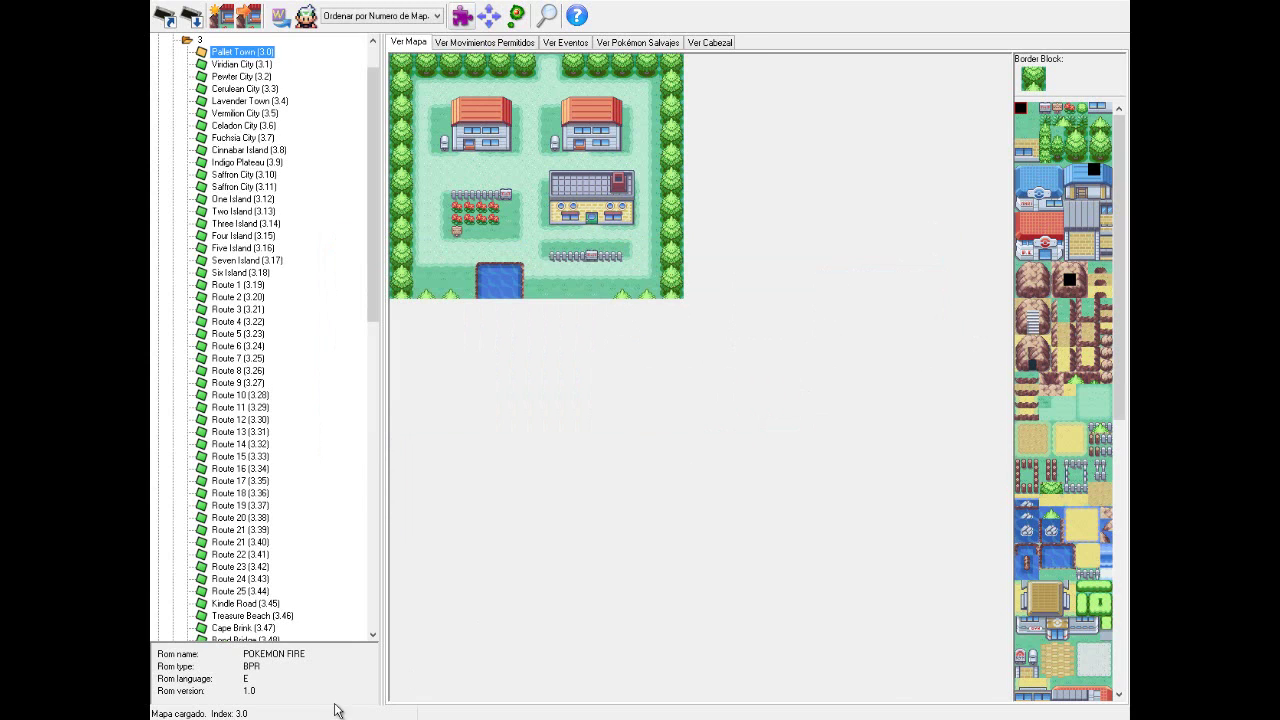
left_click(462, 15)
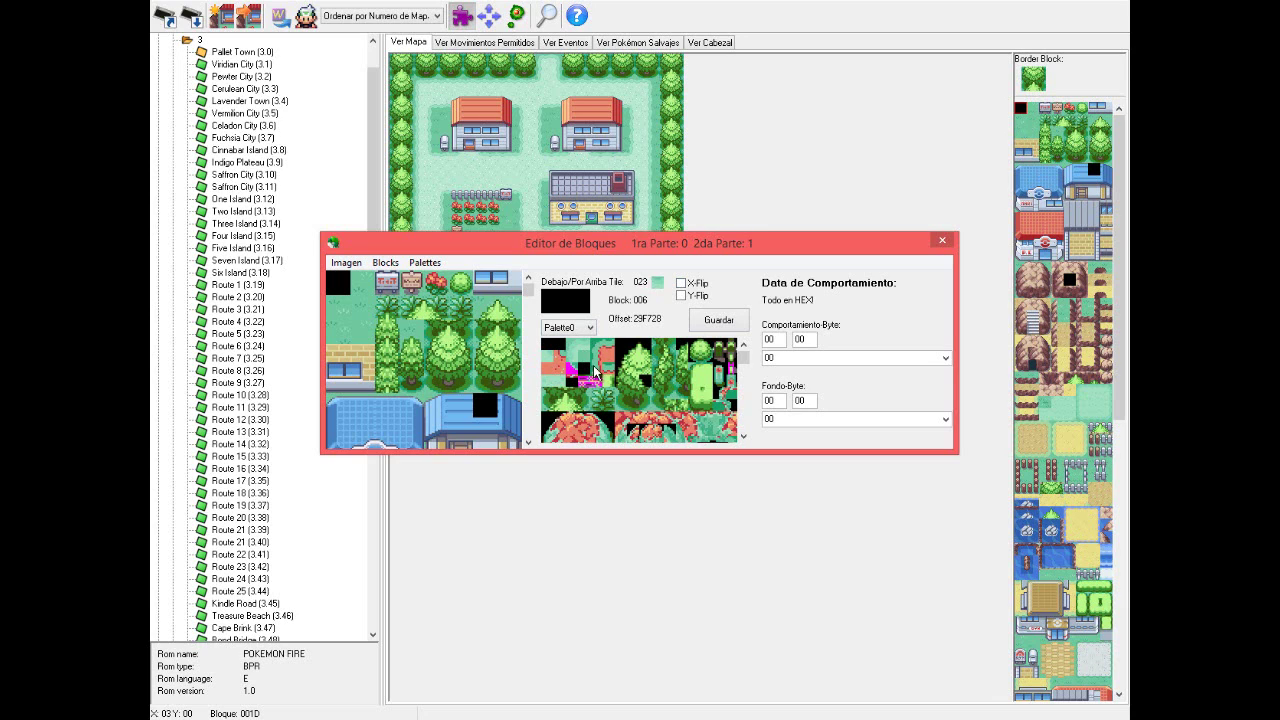
left_click(585, 328)
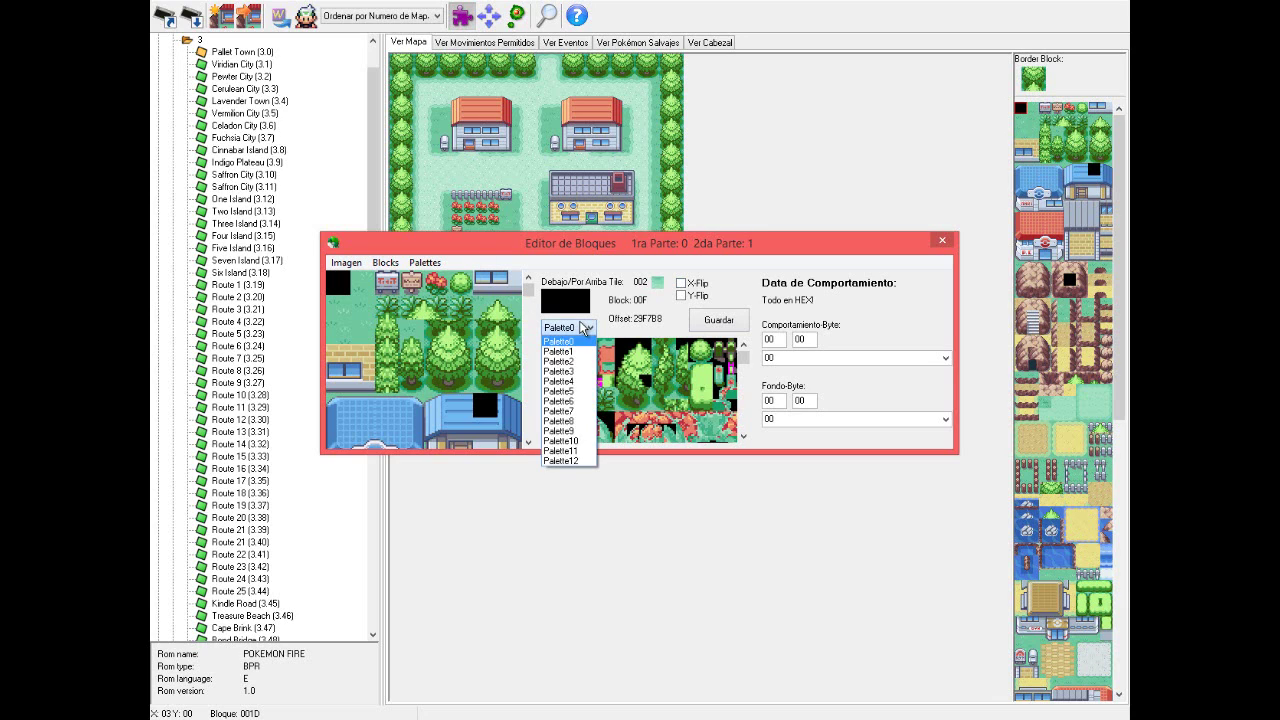
left_click(585, 329)
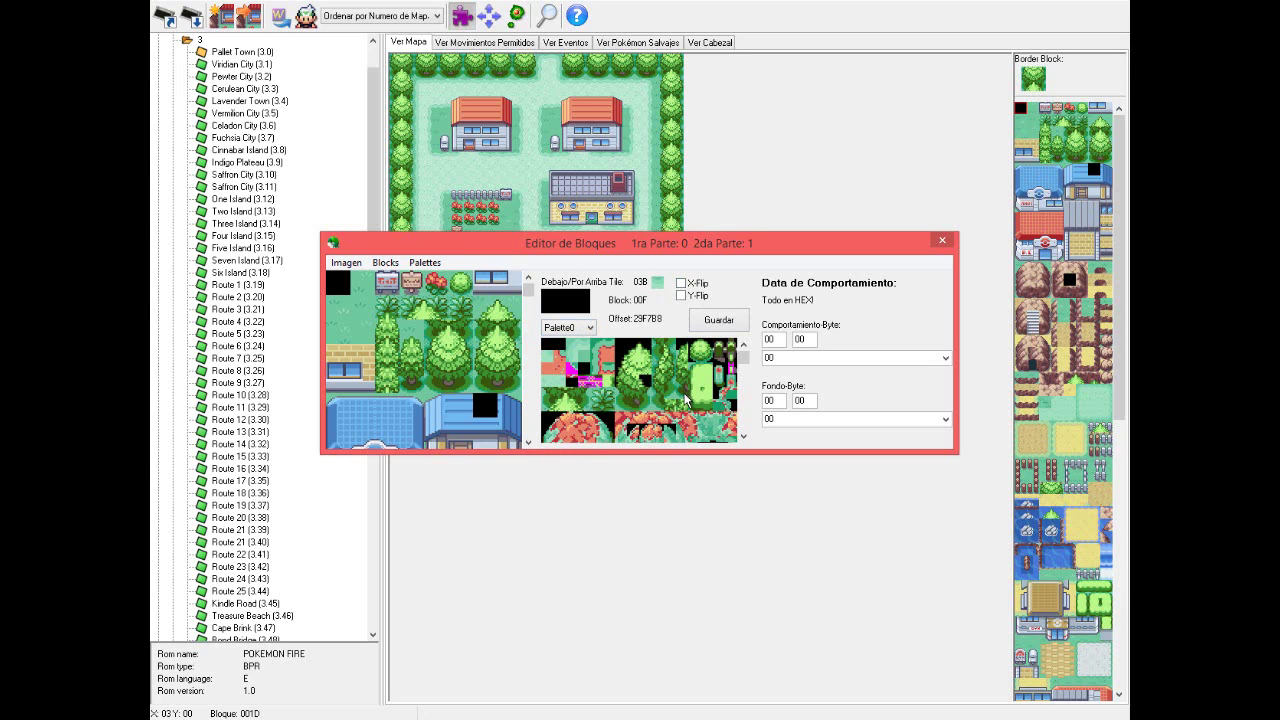
Step: Preview the tileset's tiles in Palette0 through Palette5 and return to Palette0
scroll(685, 401, "down", 2)
scroll(683, 400, "up", 2)
scroll(716, 378, "down", 2)
scroll(718, 380, "down", 3)
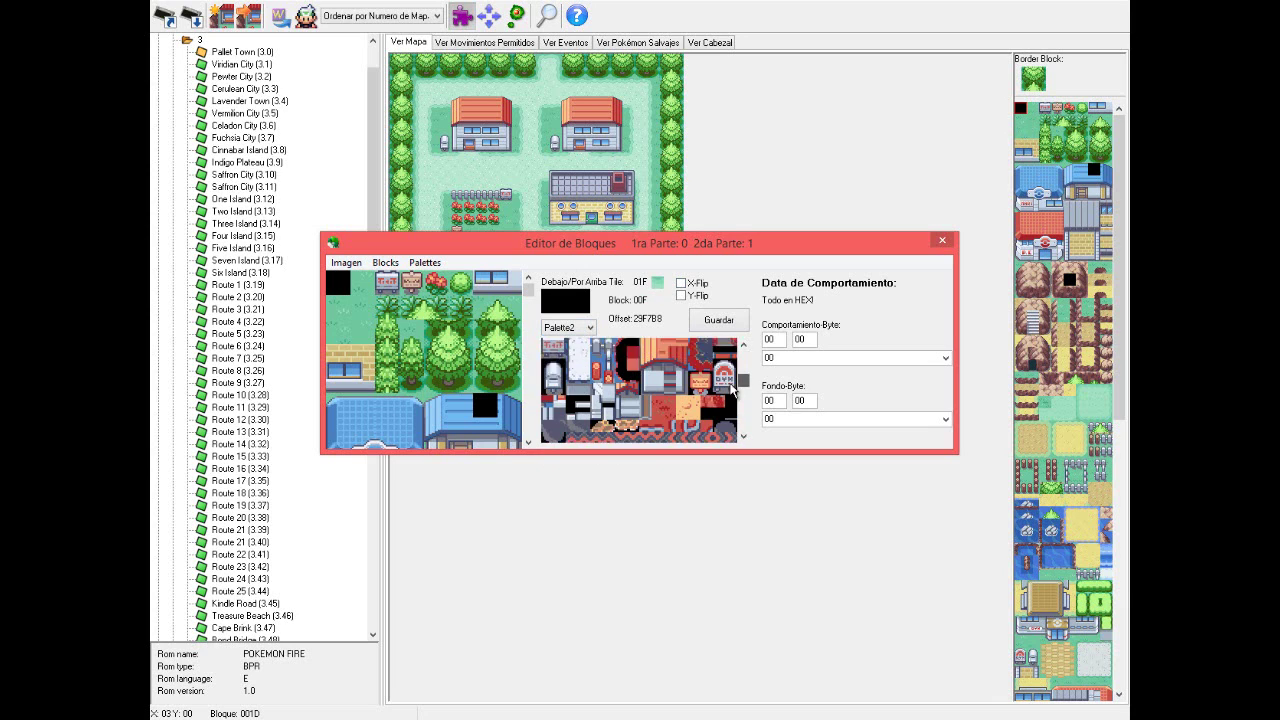
scroll(721, 383, "down", 1)
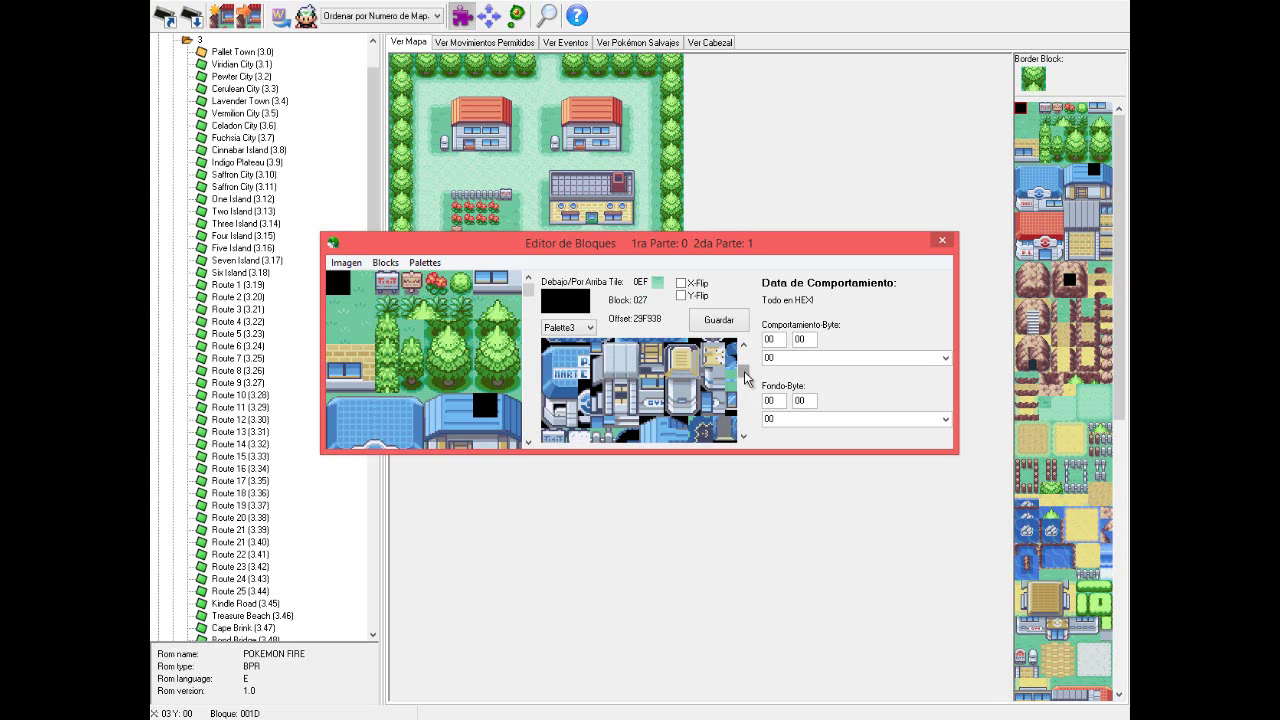
scroll(742, 378, "down", 1)
scroll(745, 380, "down", 3)
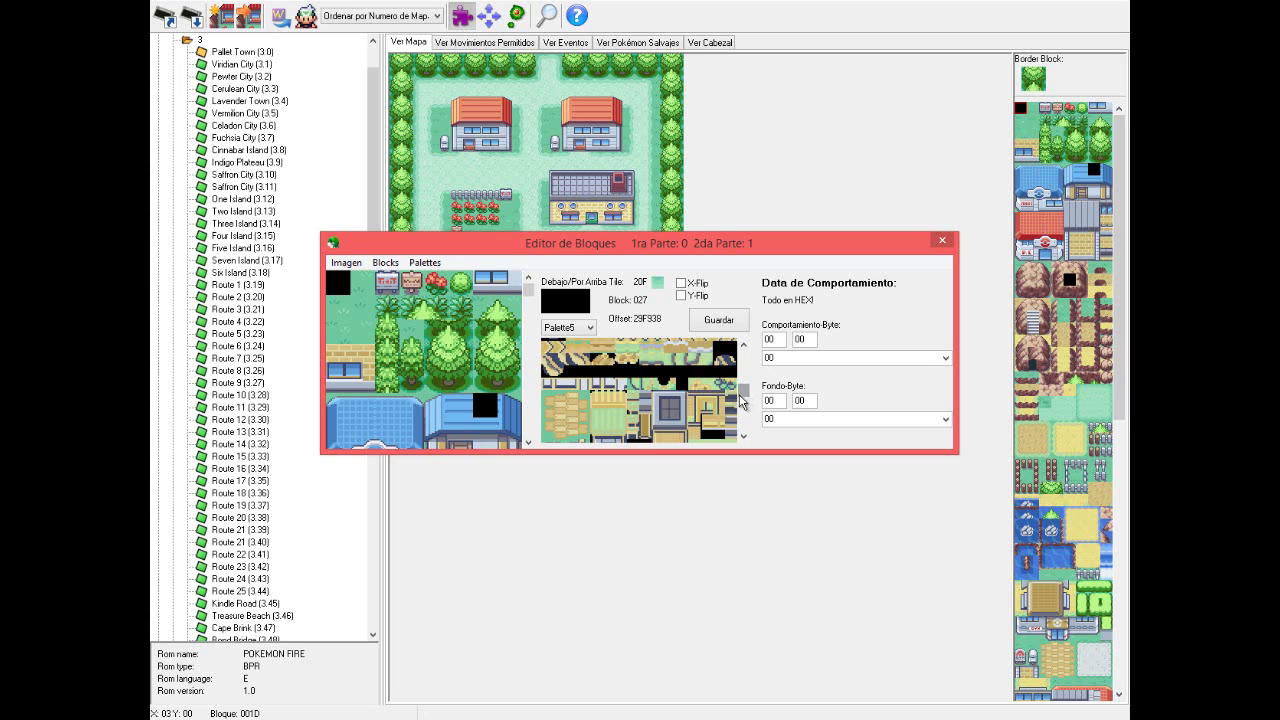
scroll(727, 400, "up", 5)
left_click_drag(722, 370, 716, 364)
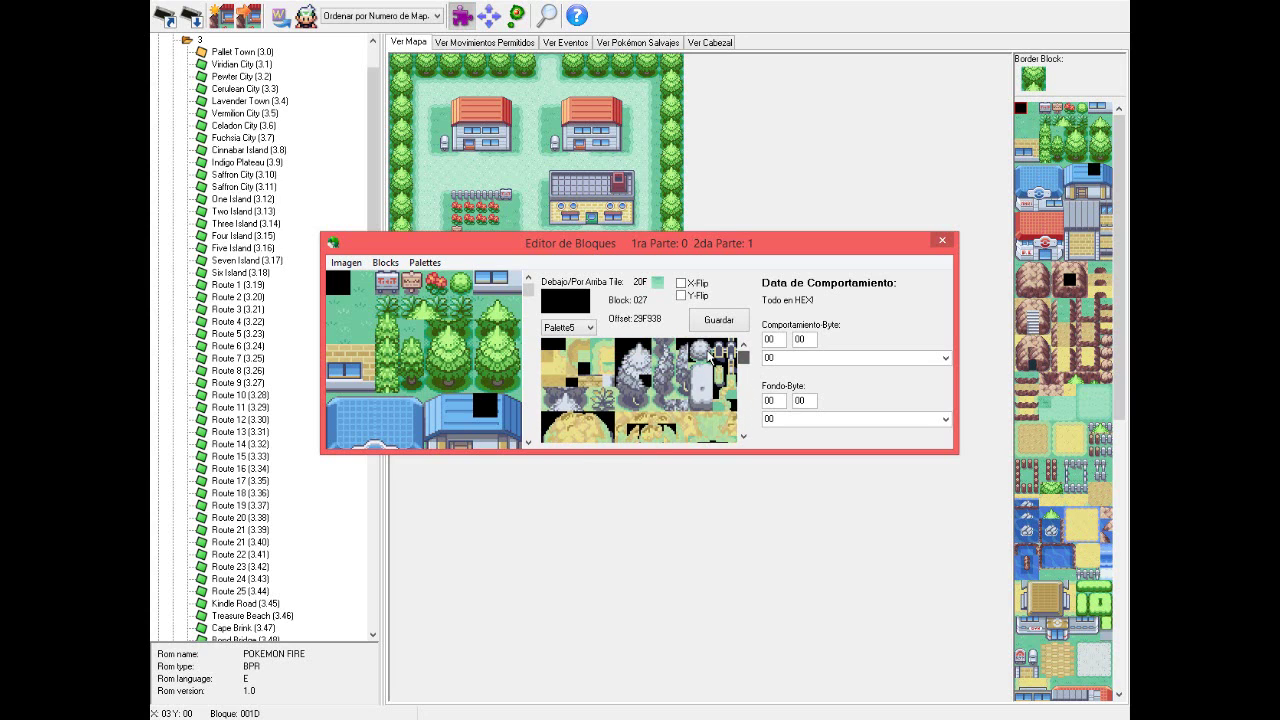
scroll(708, 352, "up", 1)
scroll(620, 325, "up", 1)
scroll(618, 322, "up", 3)
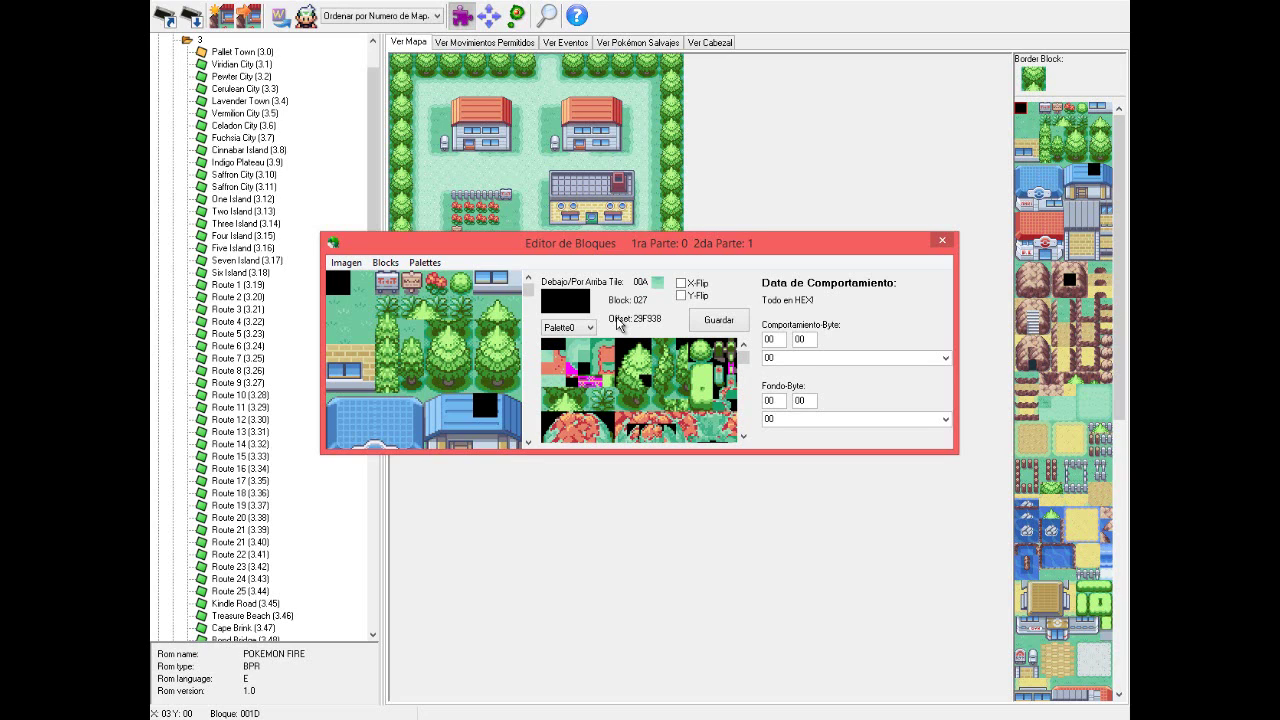
Step: Load the tree-over-grass block with the grass animation behavior and preview the tileset's tiles in Palette6
left_click(418, 314)
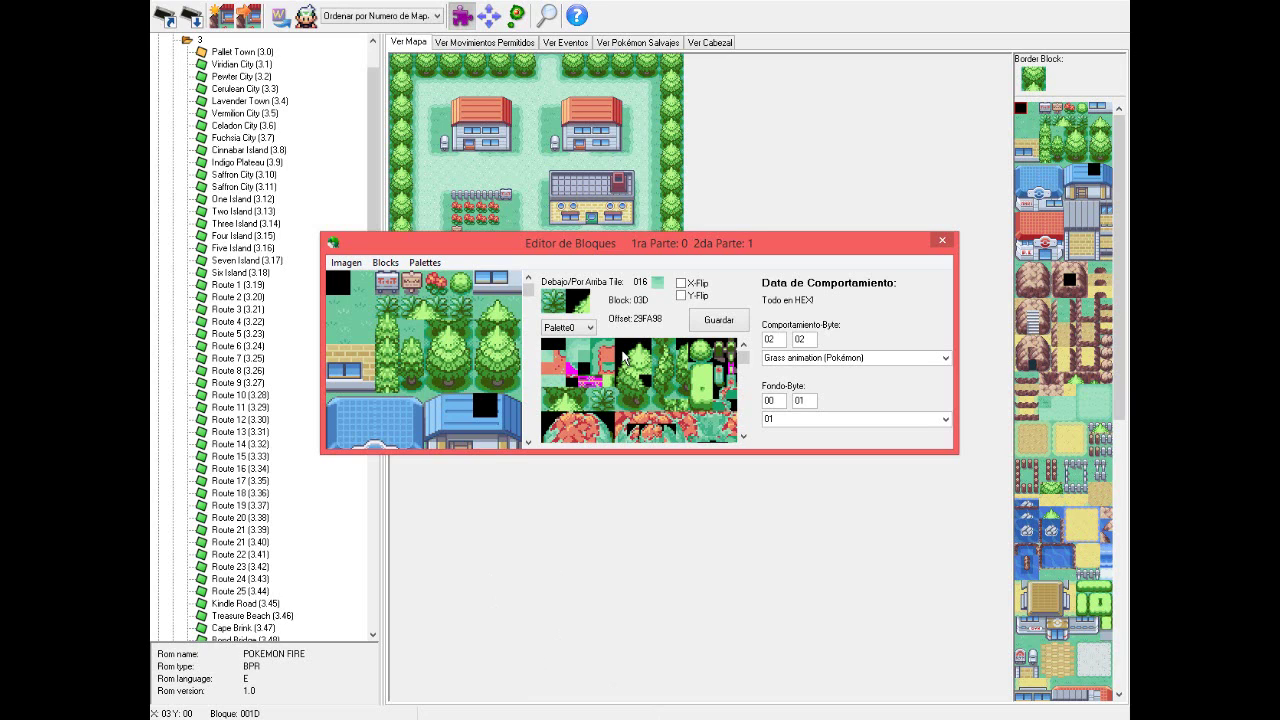
left_click(633, 355)
left_click(637, 348)
left_click_drag(741, 363, 738, 365)
left_click(592, 331)
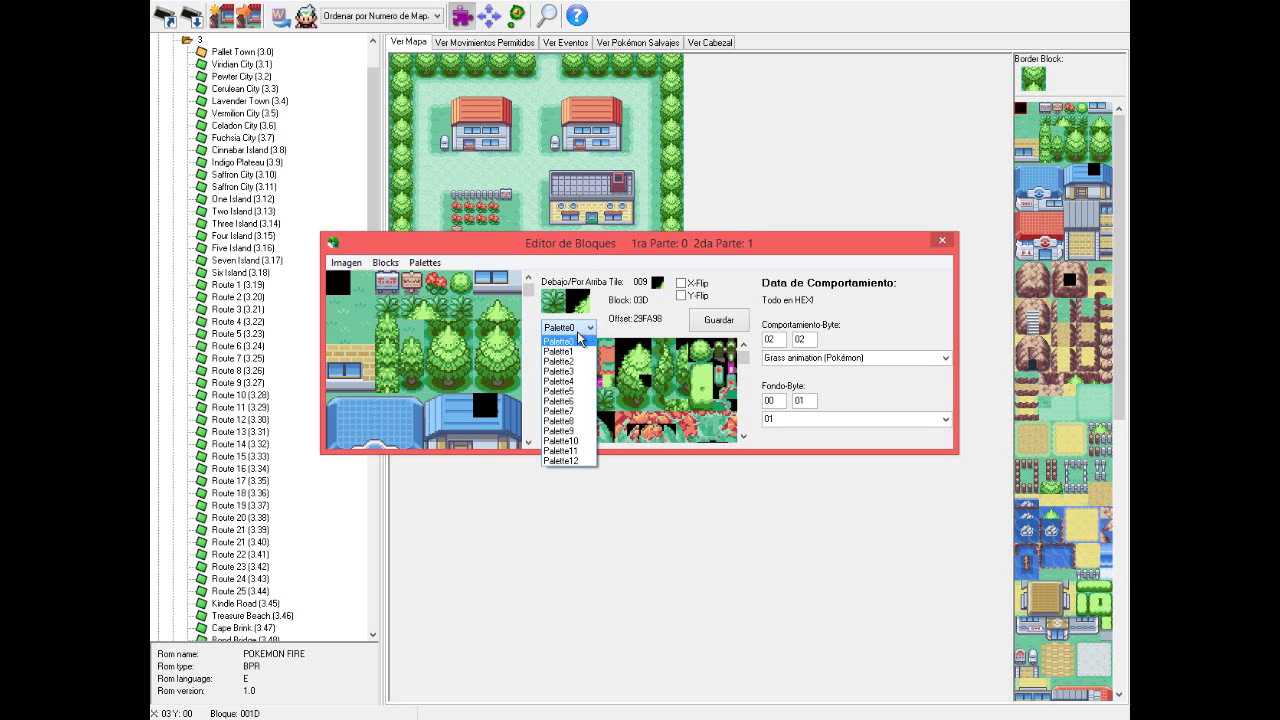
left_click(588, 405)
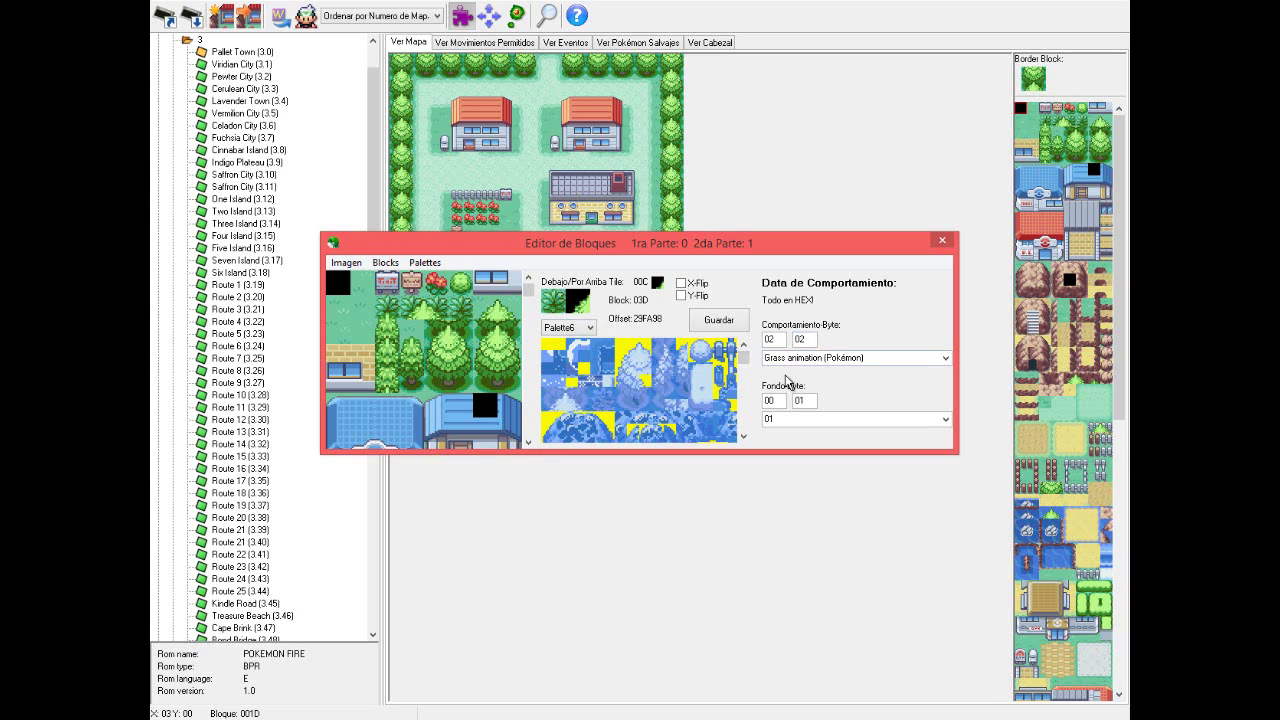
left_click_drag(744, 358, 752, 330)
Step: Examine the treetop blocks and look through the full tile image in Palette6
left_click(482, 312)
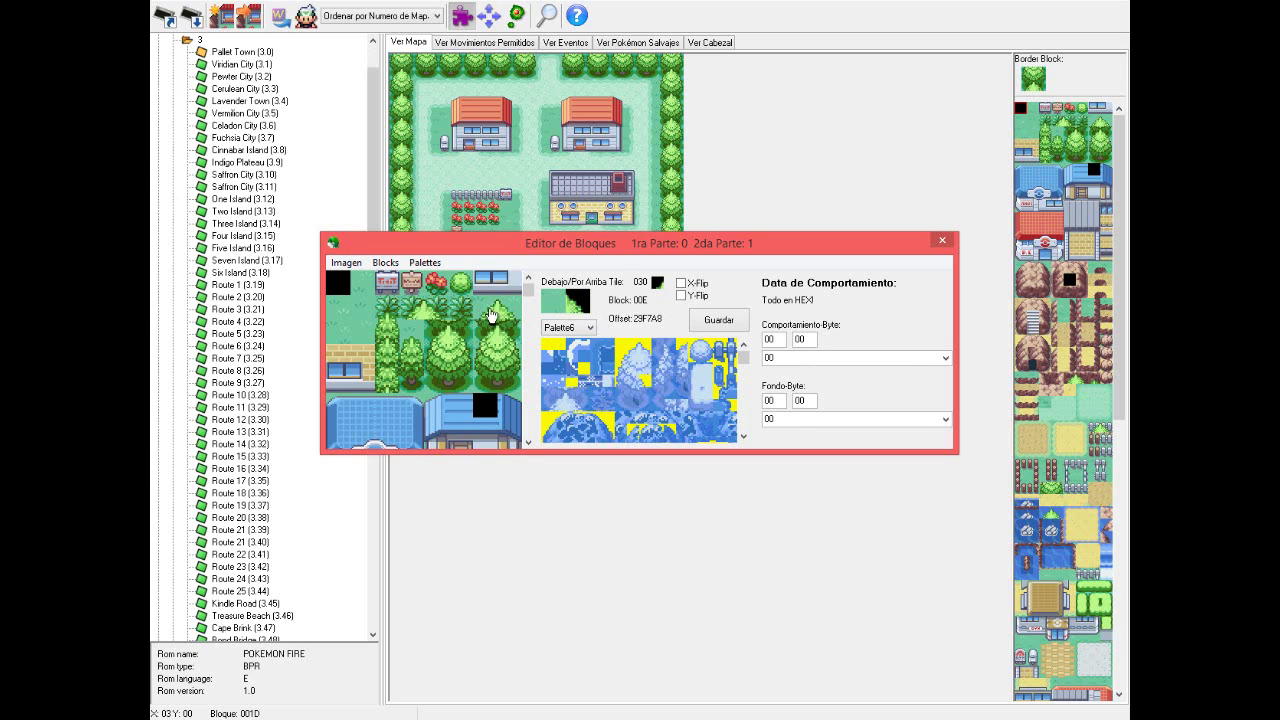
left_click(508, 322)
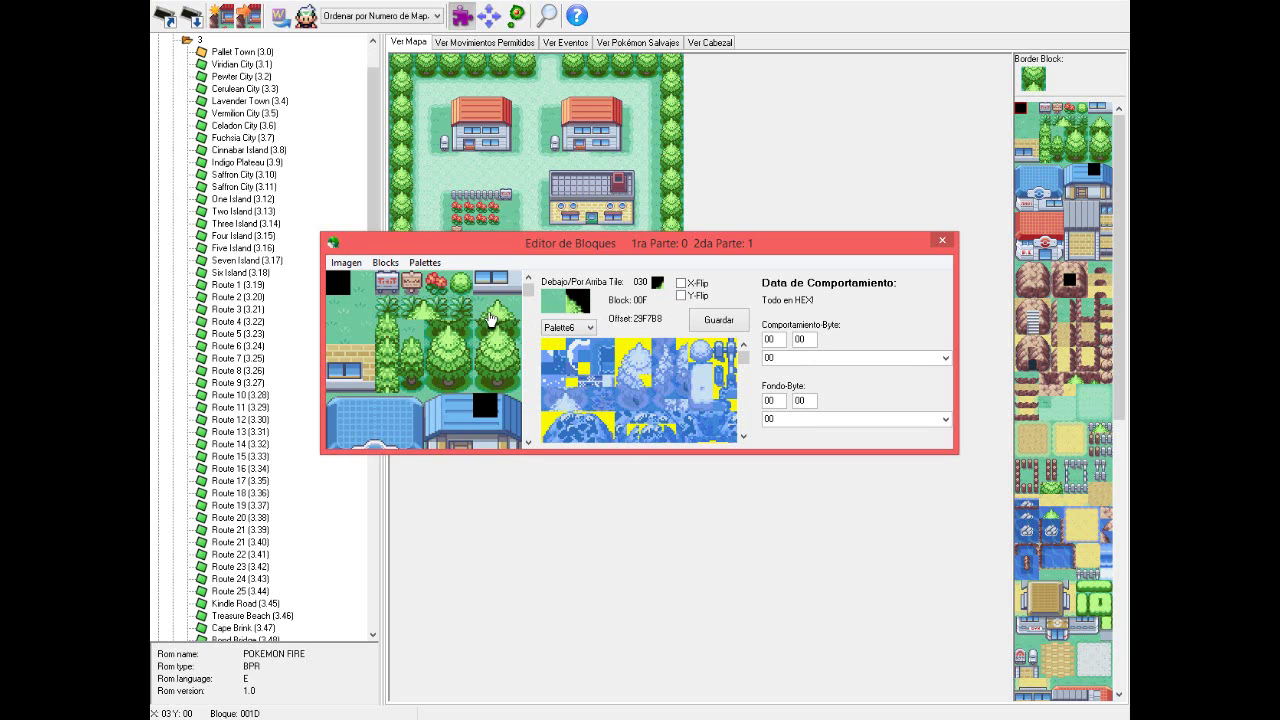
left_click(549, 343)
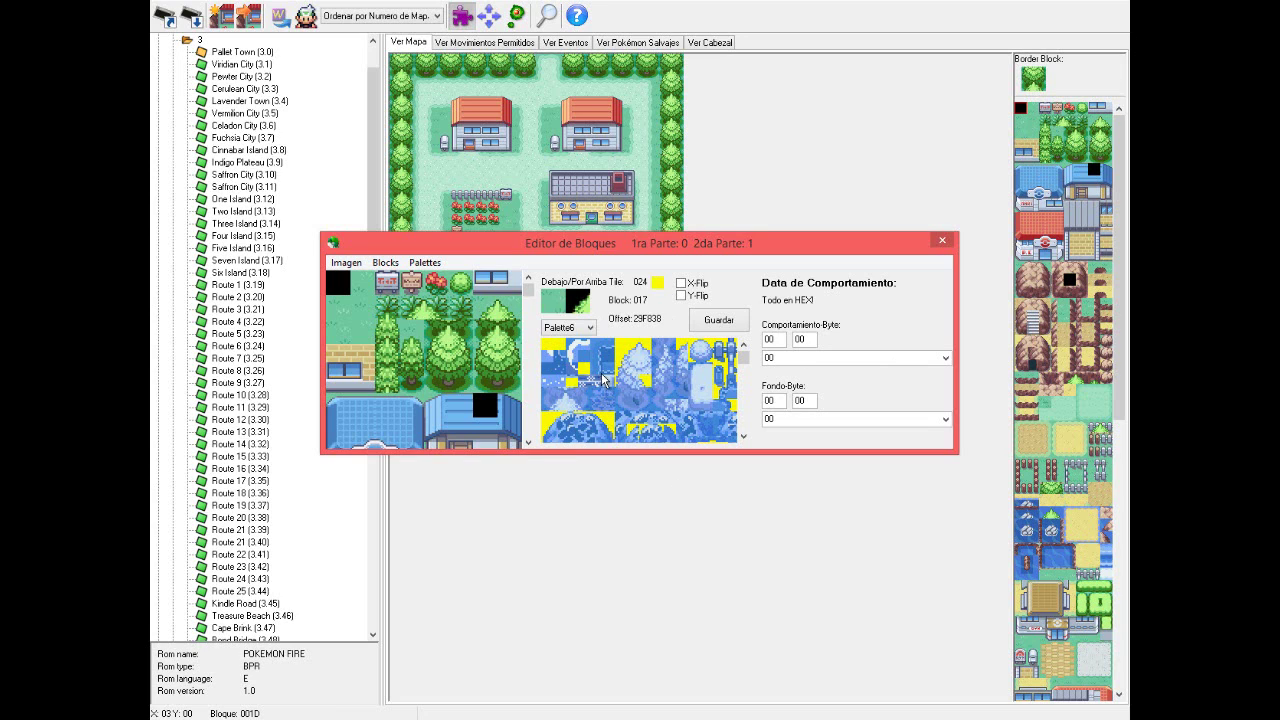
left_click(585, 327)
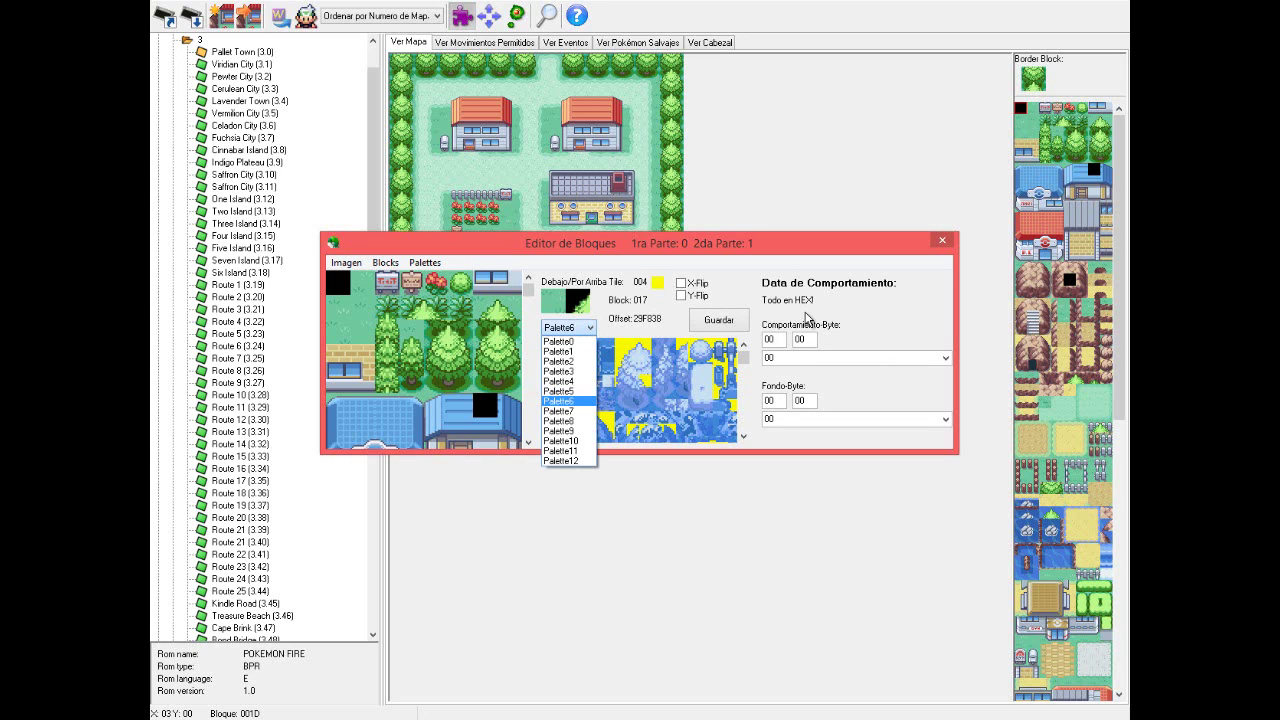
left_click(754, 368)
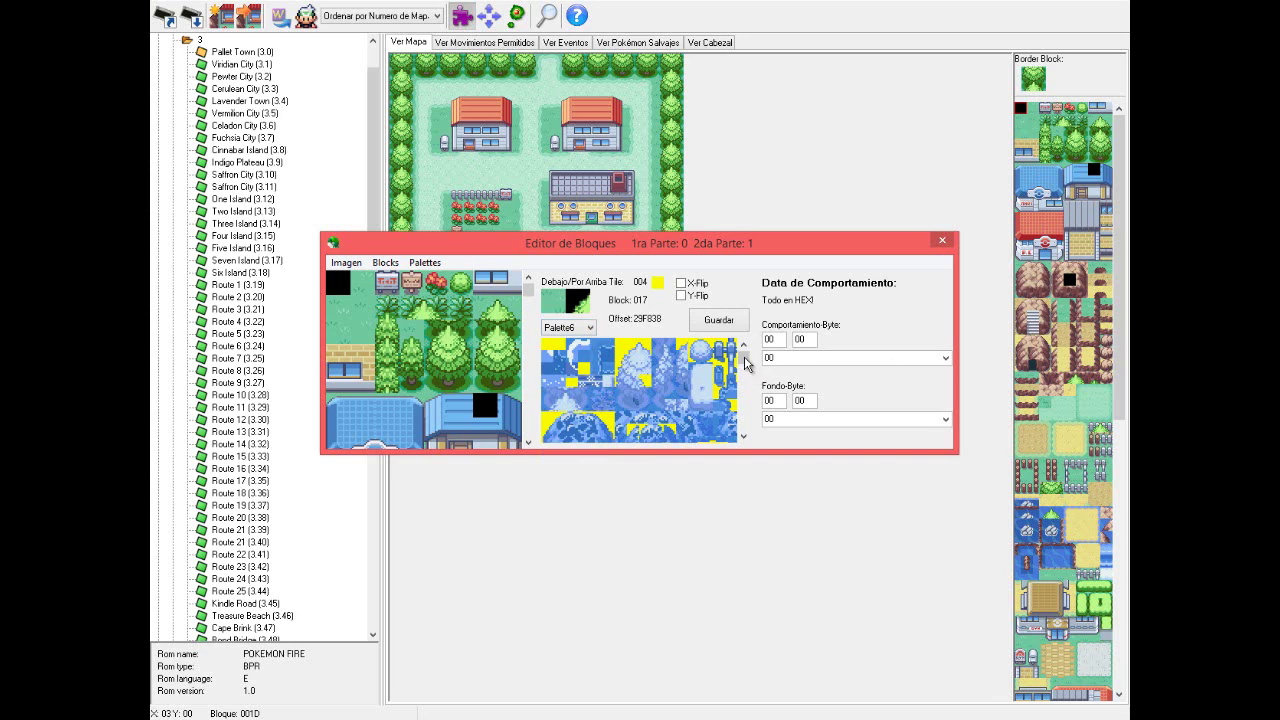
mouse_move(744, 357)
left_mouse_down()
mouse_move(740, 420)
mouse_move(742, 355)
left_mouse_up()
left_click_drag(744, 360, 744, 421)
Step: Close the block editor and check the tilesets used in Pallet Town's header
left_click(942, 241)
left_click(725, 42)
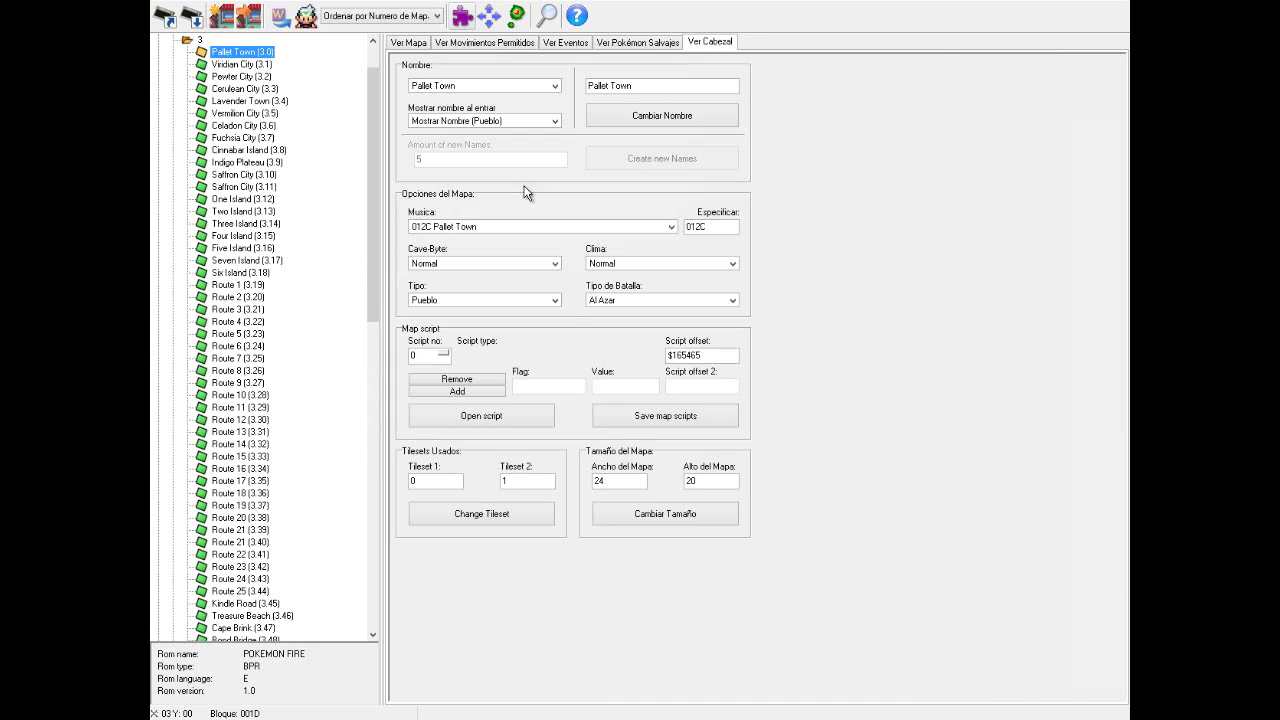
left_click(434, 478)
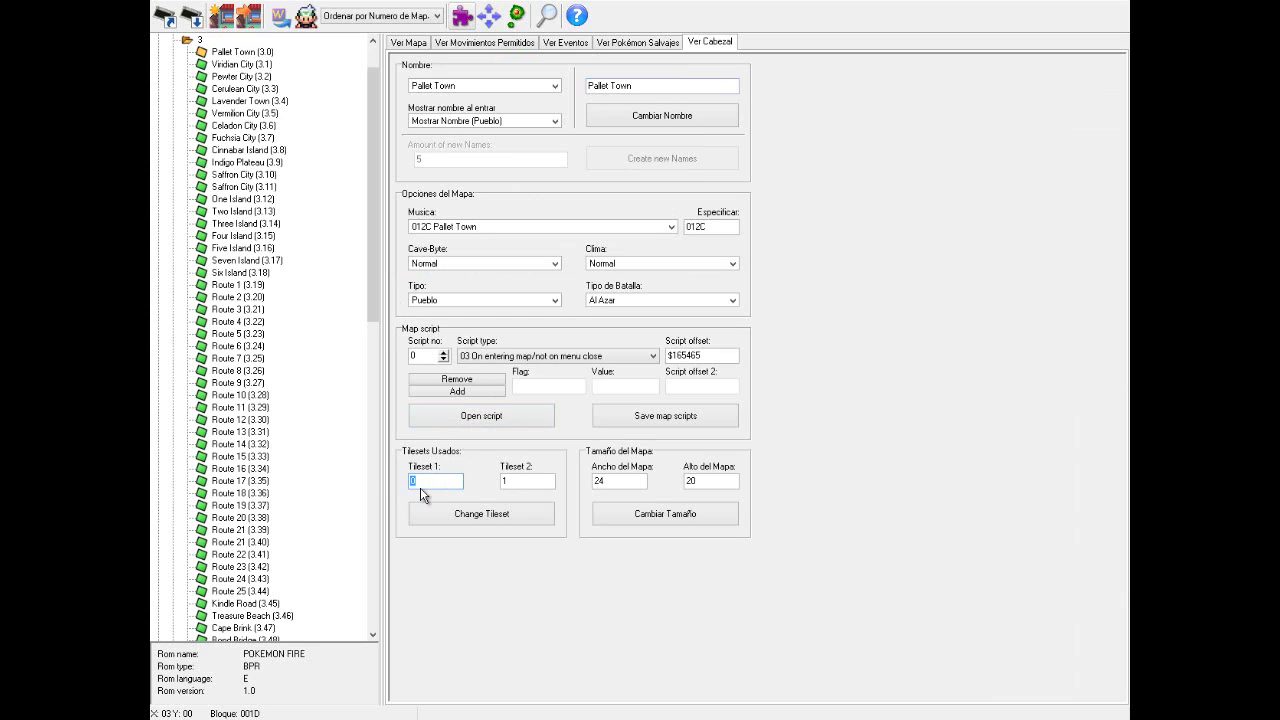
Step: Try painting tree blocks across the Pallet Town map, check its events, and reload the map without saving
left_click(411, 45)
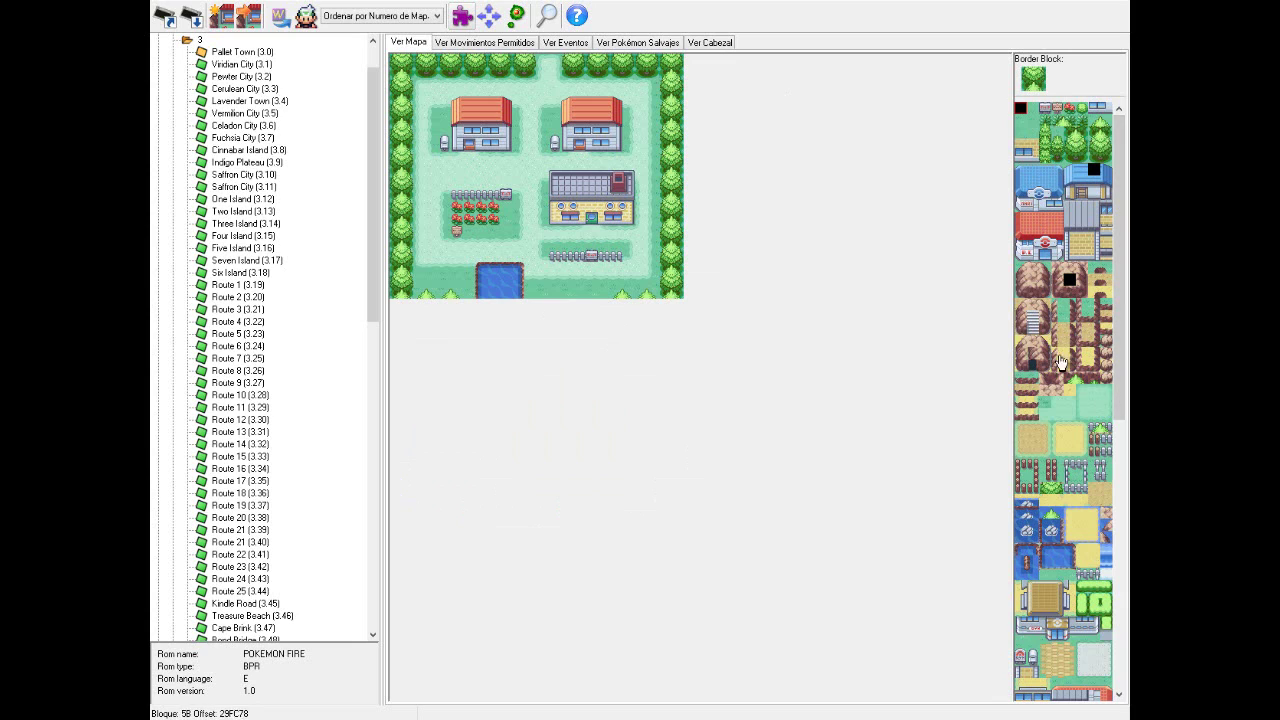
left_click(1080, 143)
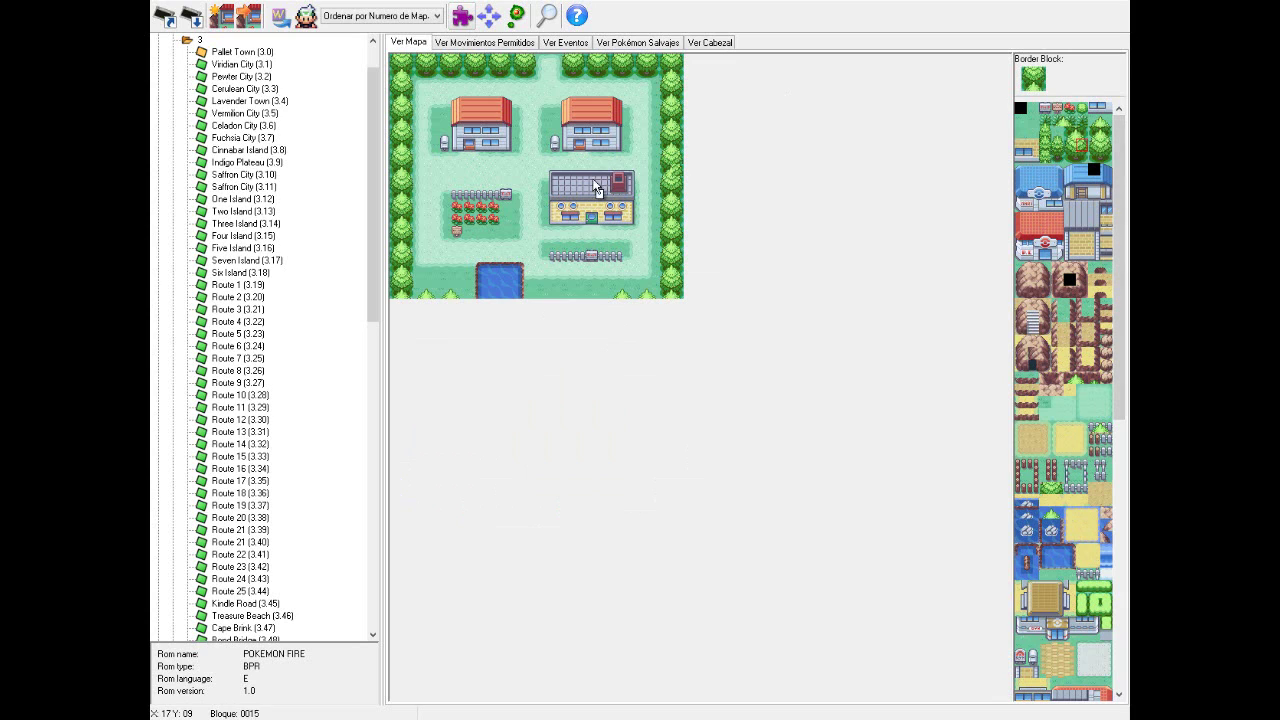
left_click_drag(595, 187, 489, 160)
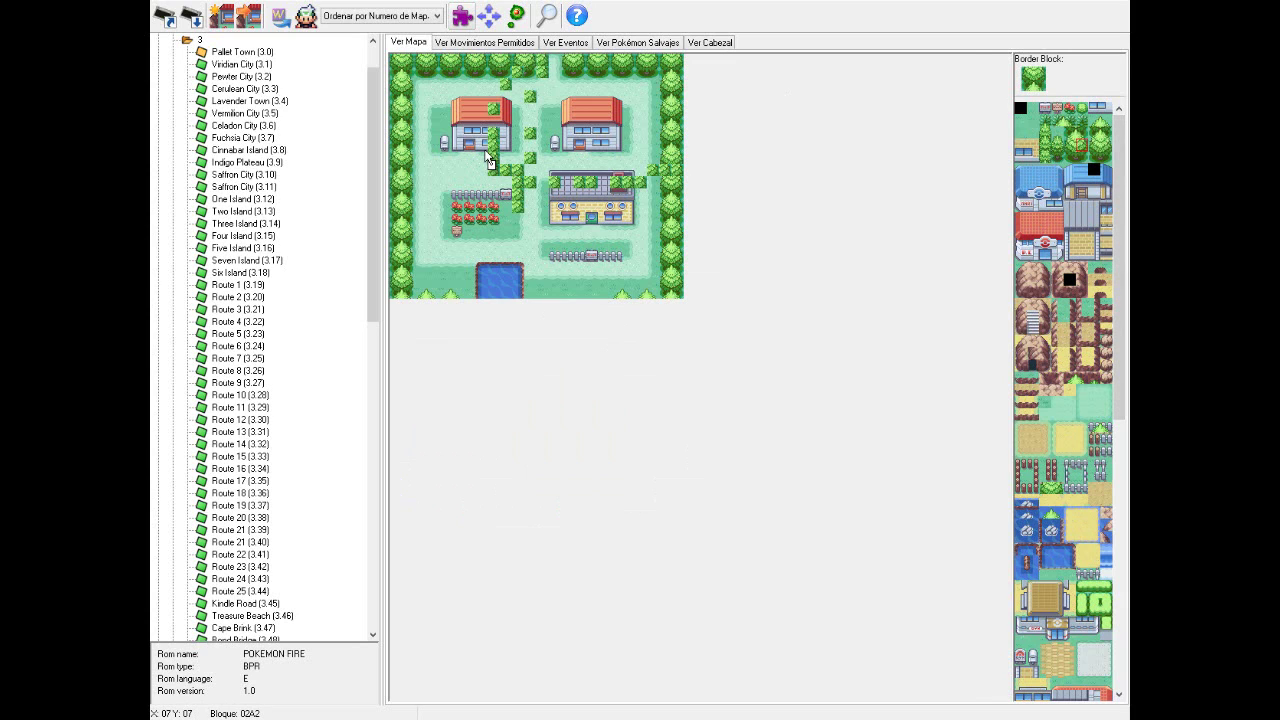
left_click(565, 43)
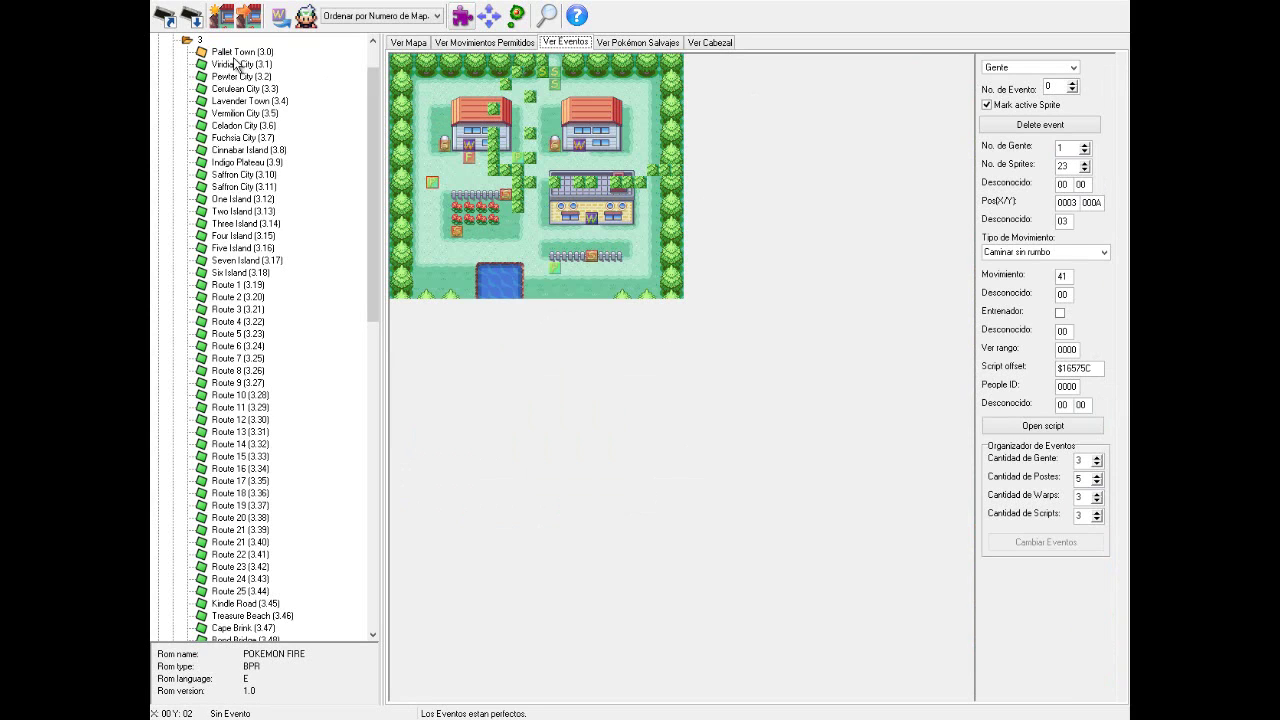
left_click(236, 52)
left_click(663, 405)
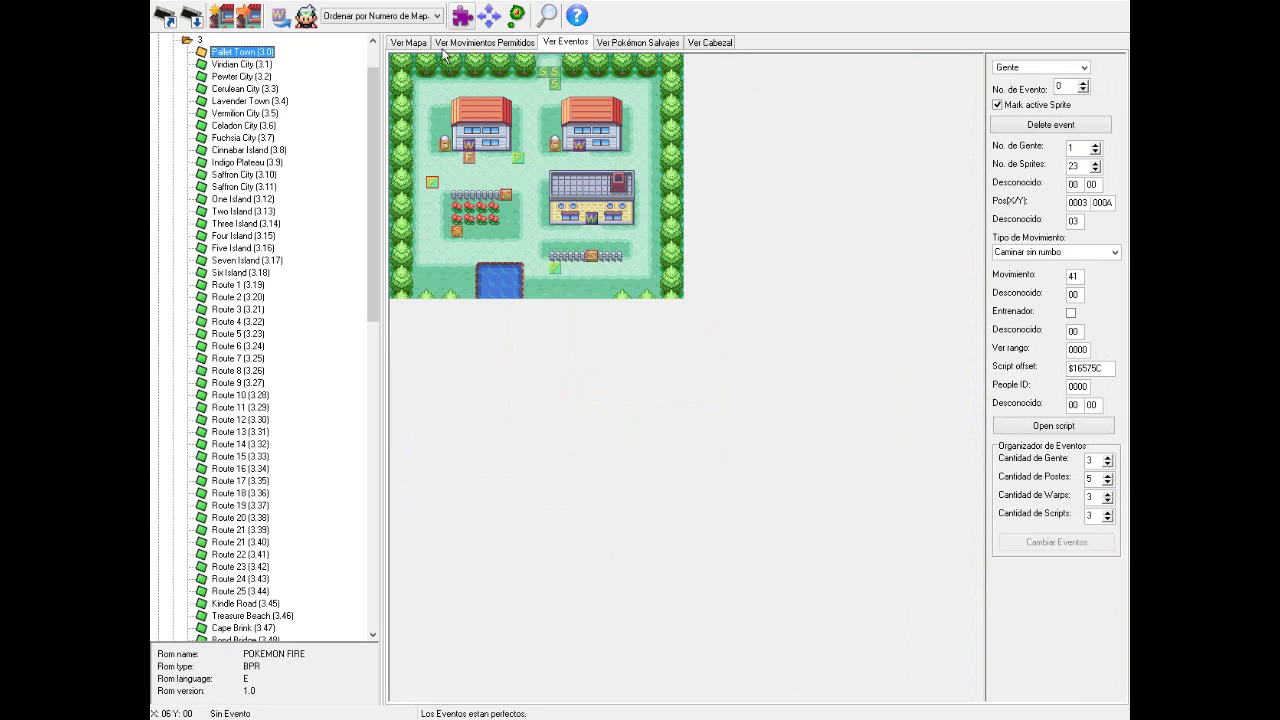
Step: Review Pallet Town's header settings and look through the map's block list
key("F1")
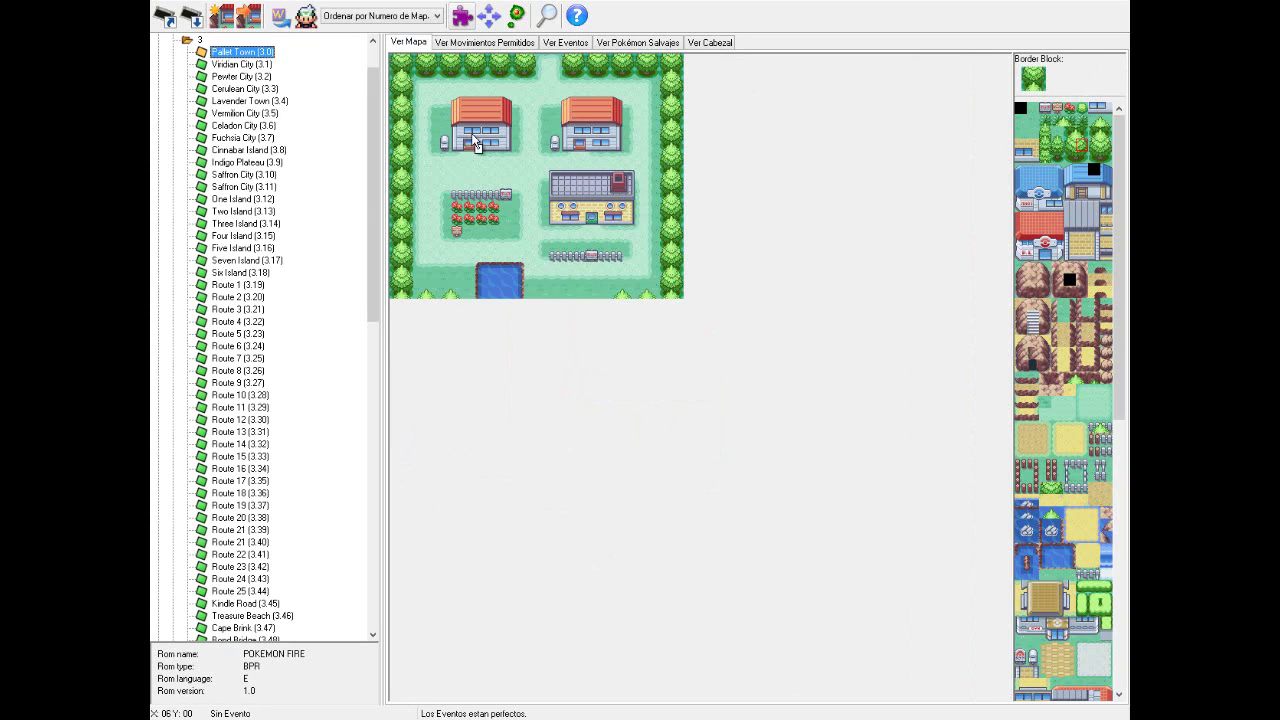
left_click(711, 43)
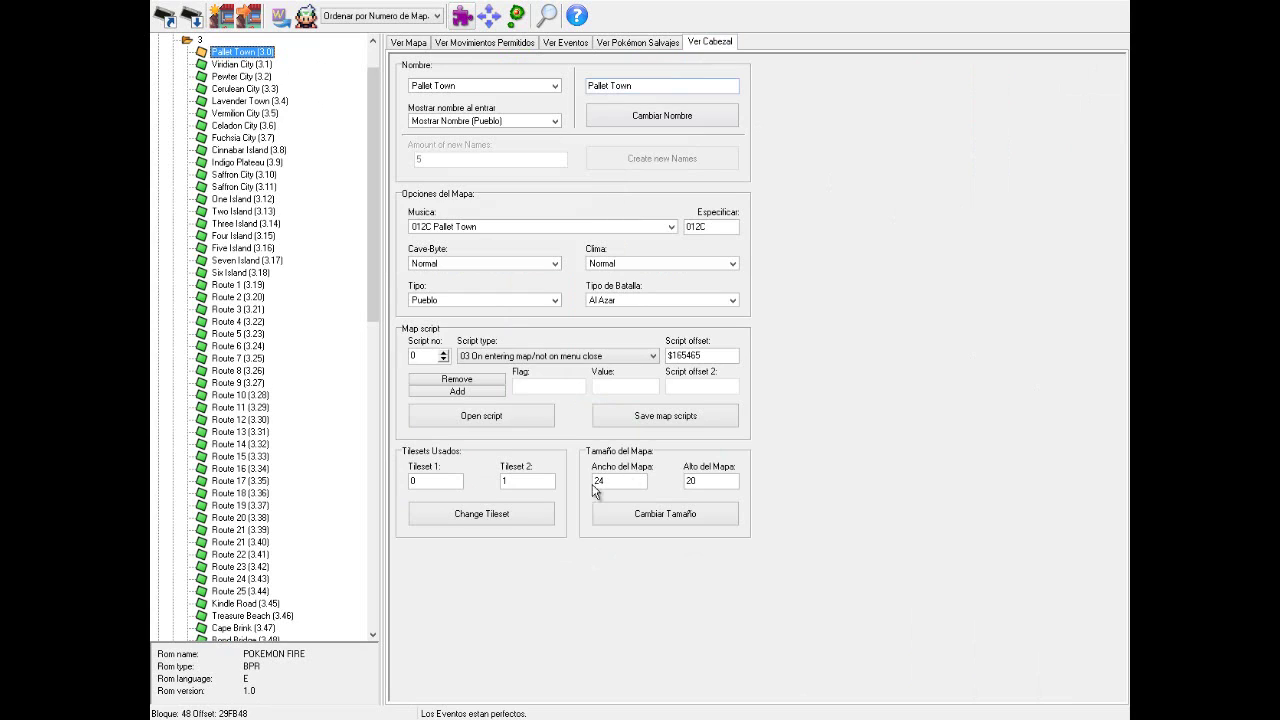
left_click(411, 43)
left_click_drag(1119, 190, 1116, 470)
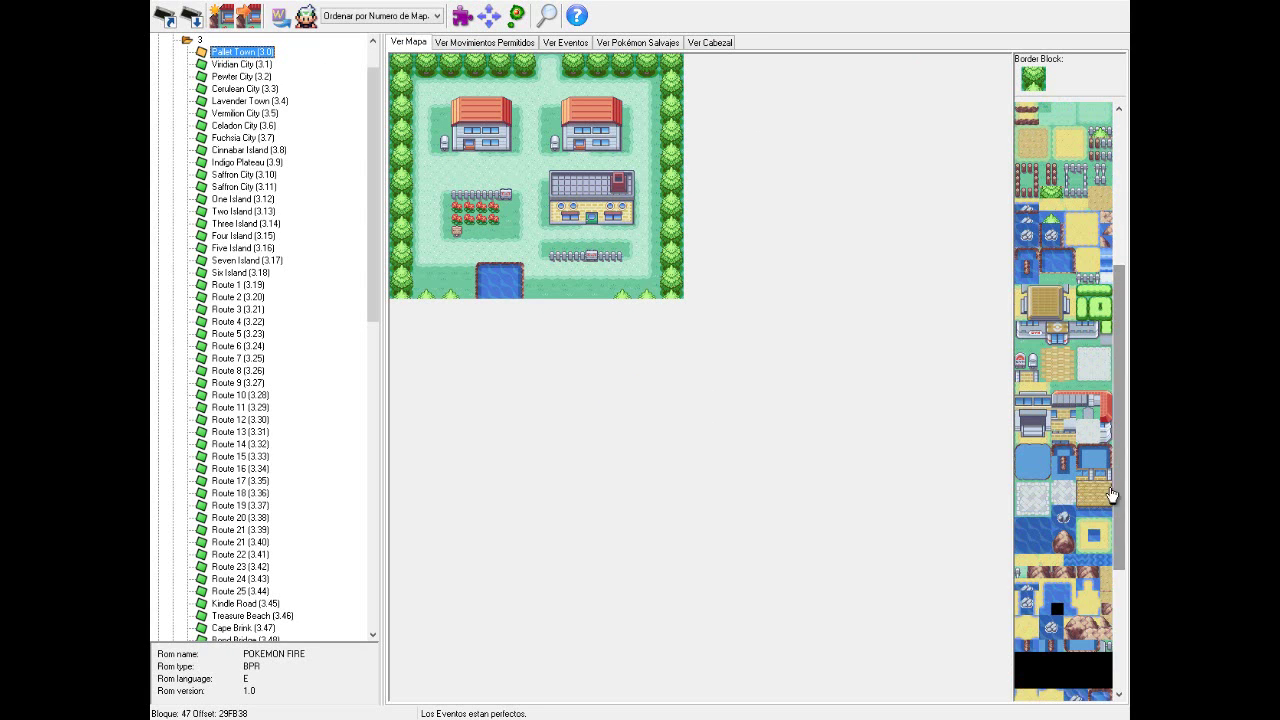
left_click_drag(1120, 535, 1130, 295)
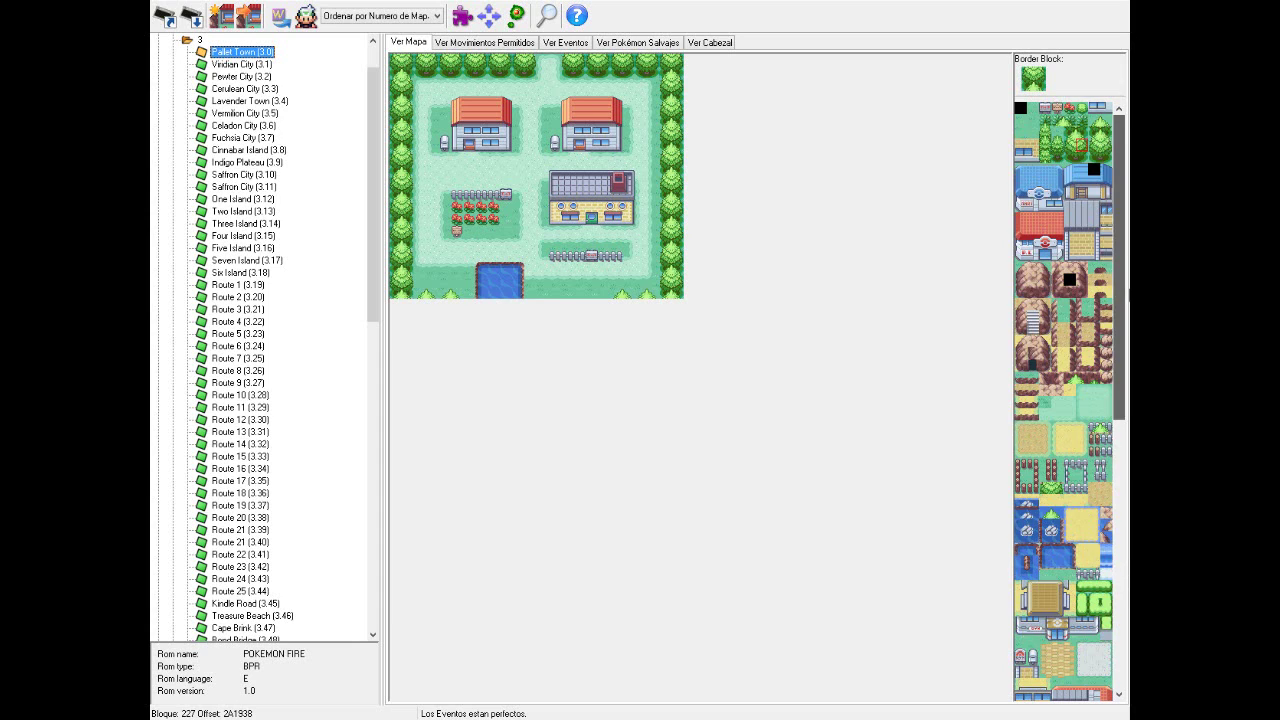
Step: Open the block editor and display the tileset's tiles in Palette0
left_click(470, 14)
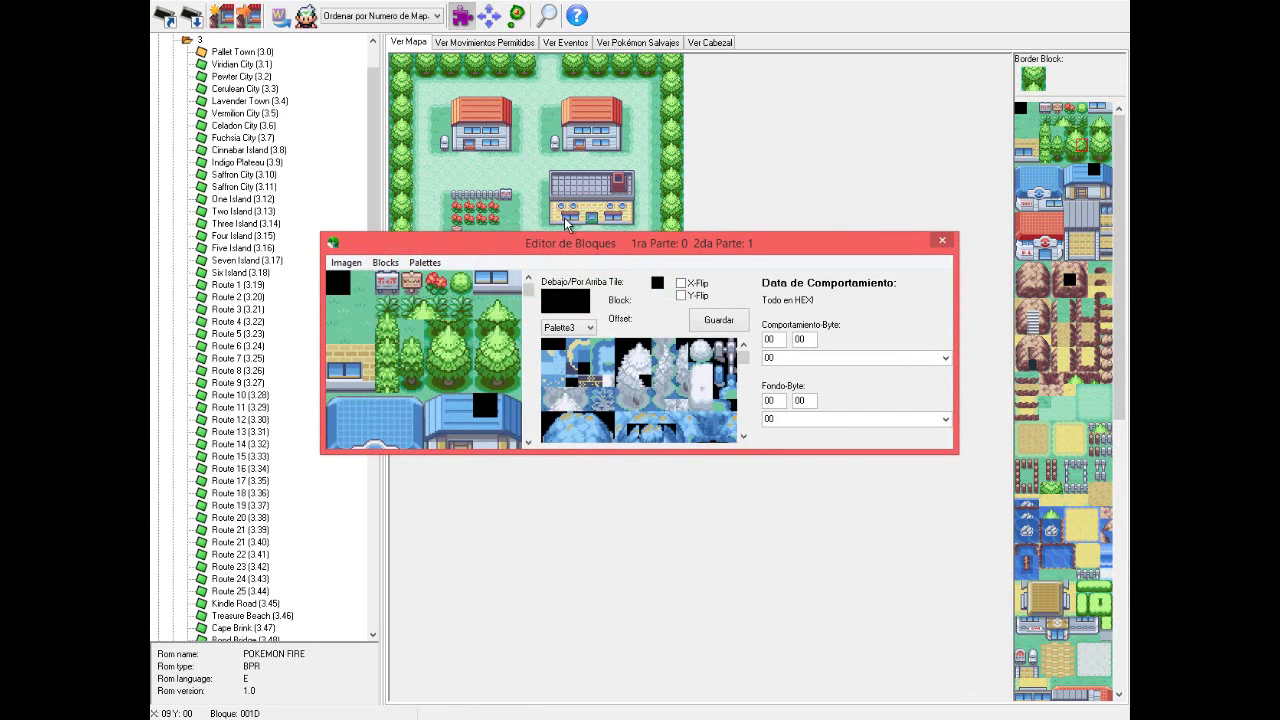
left_click(589, 332)
left_click(577, 342)
left_click(568, 331)
left_click(572, 341)
Step: Examine the layers and behavior data of the grass, sign, flower, bush and tree blocks, and the end of the tile image
left_click(422, 316)
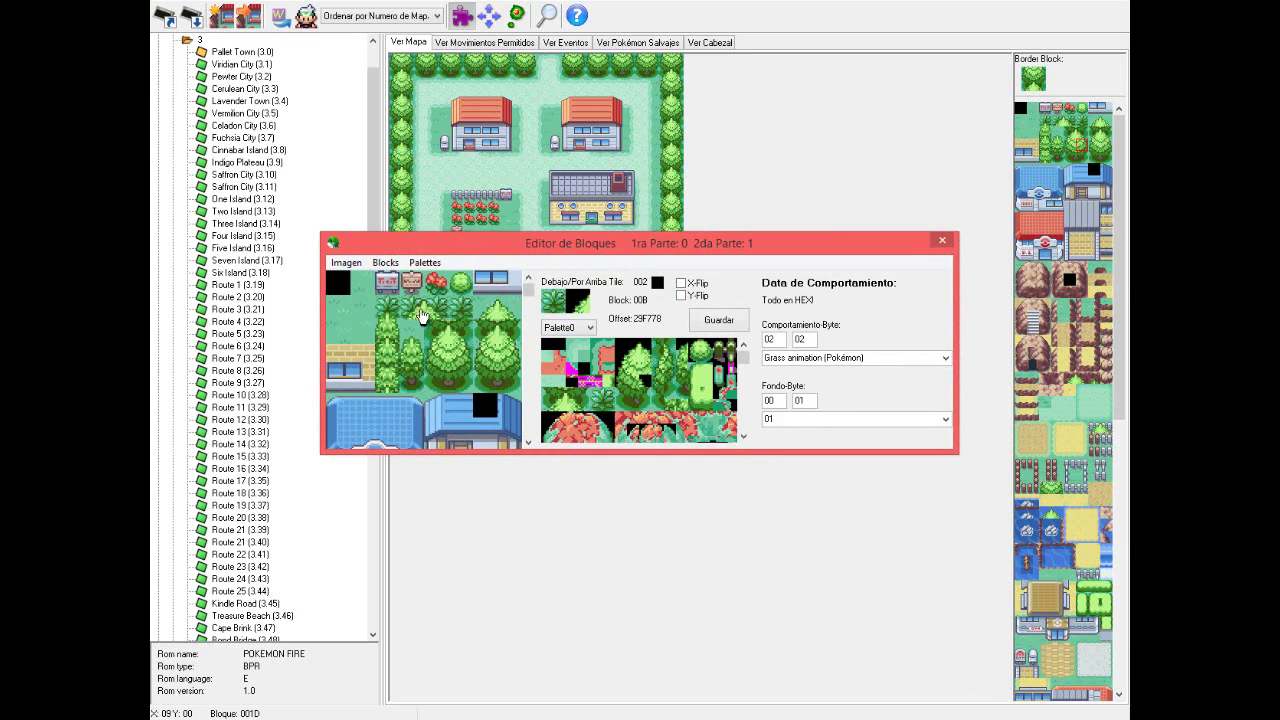
left_click(434, 288)
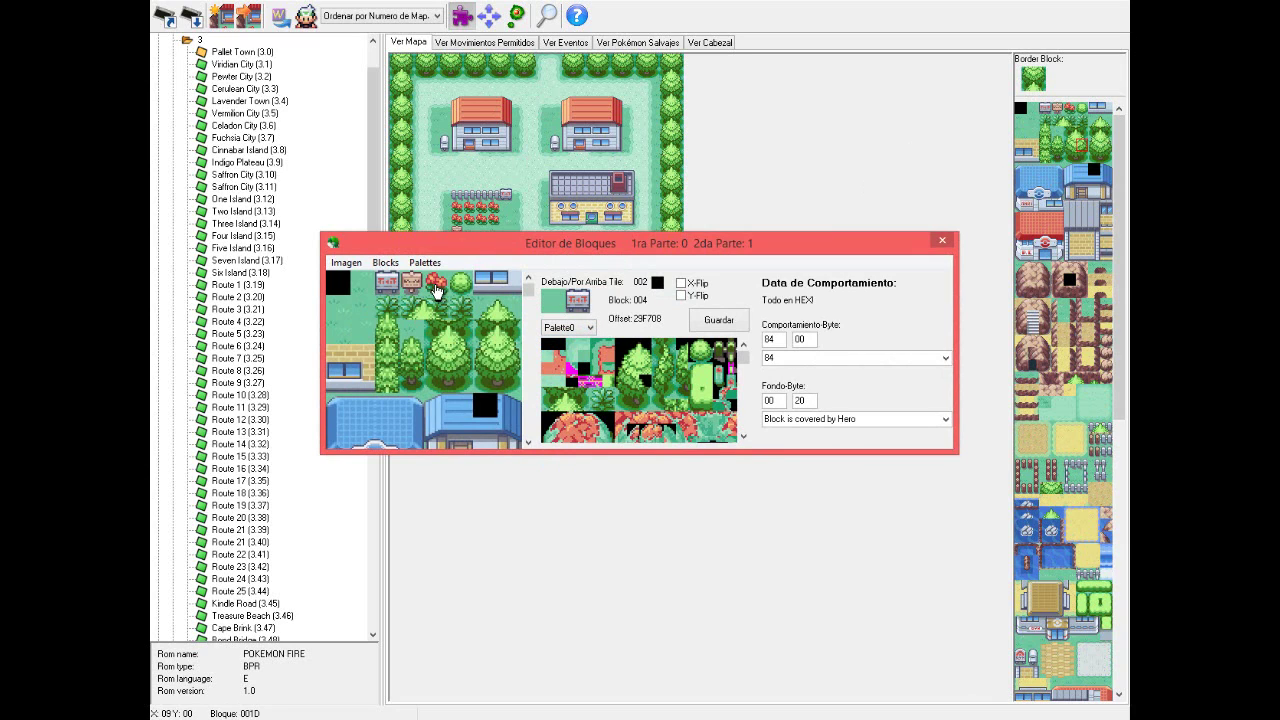
left_click(435, 286)
left_click(465, 283)
left_click_drag(528, 290, 508, 263)
scroll(524, 326, "down", 5)
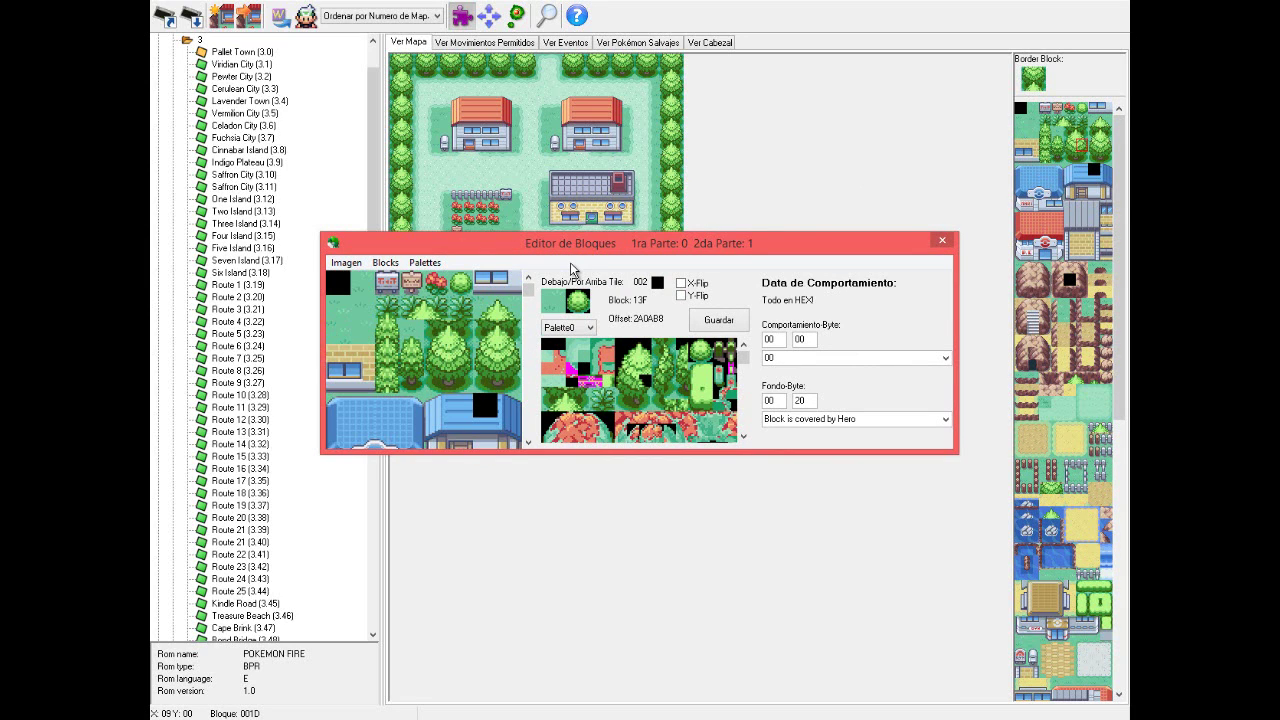
left_click(436, 332)
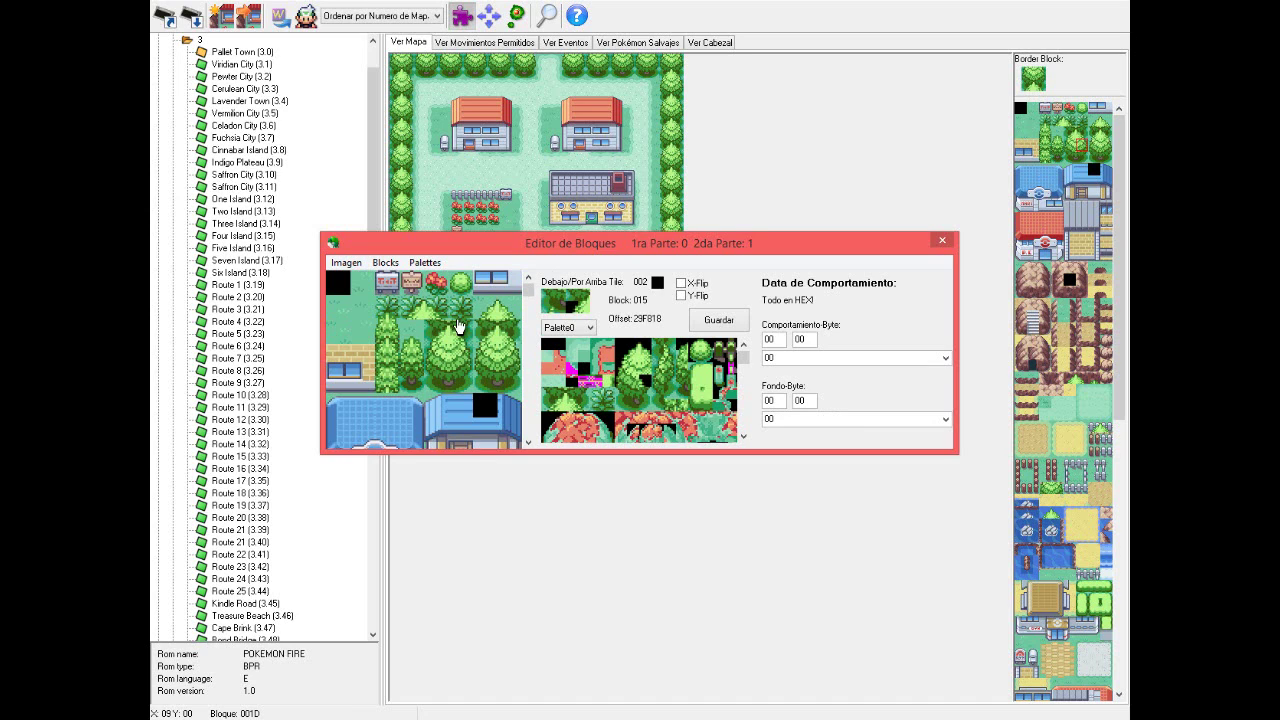
left_click(461, 335)
left_click_drag(744, 358, 744, 424)
left_click(491, 362)
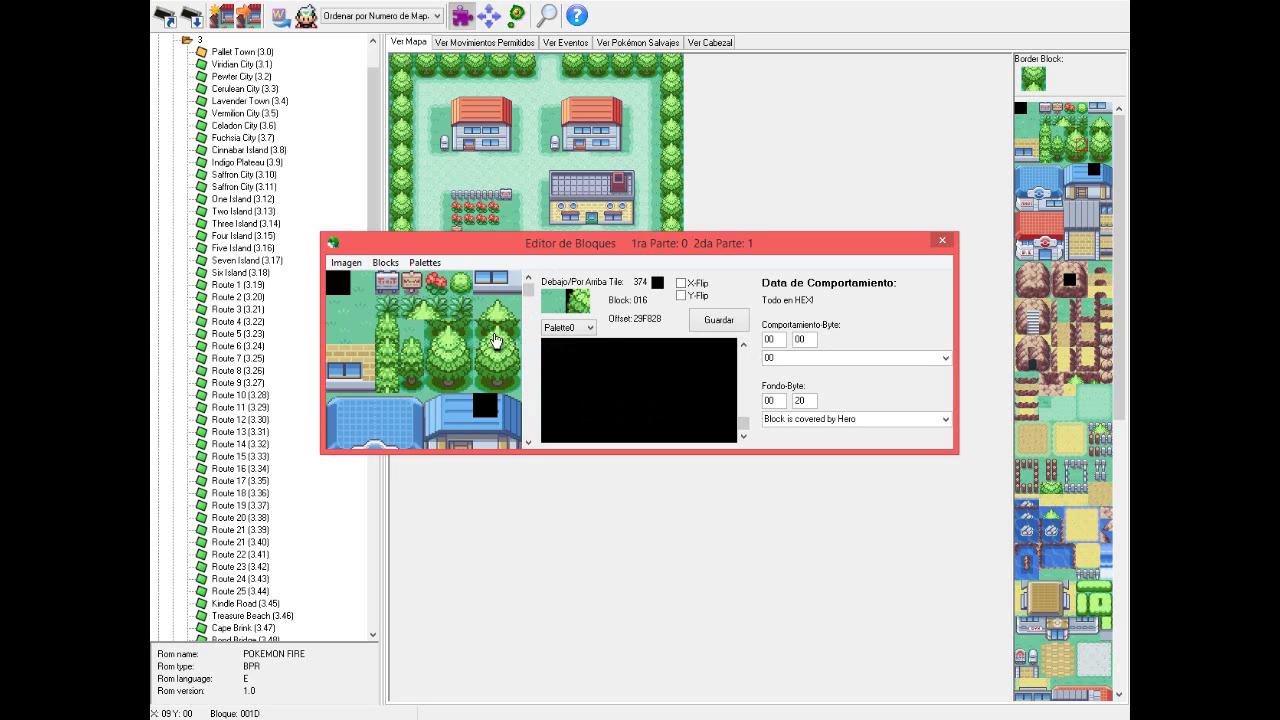
left_click(416, 305)
left_click(462, 307)
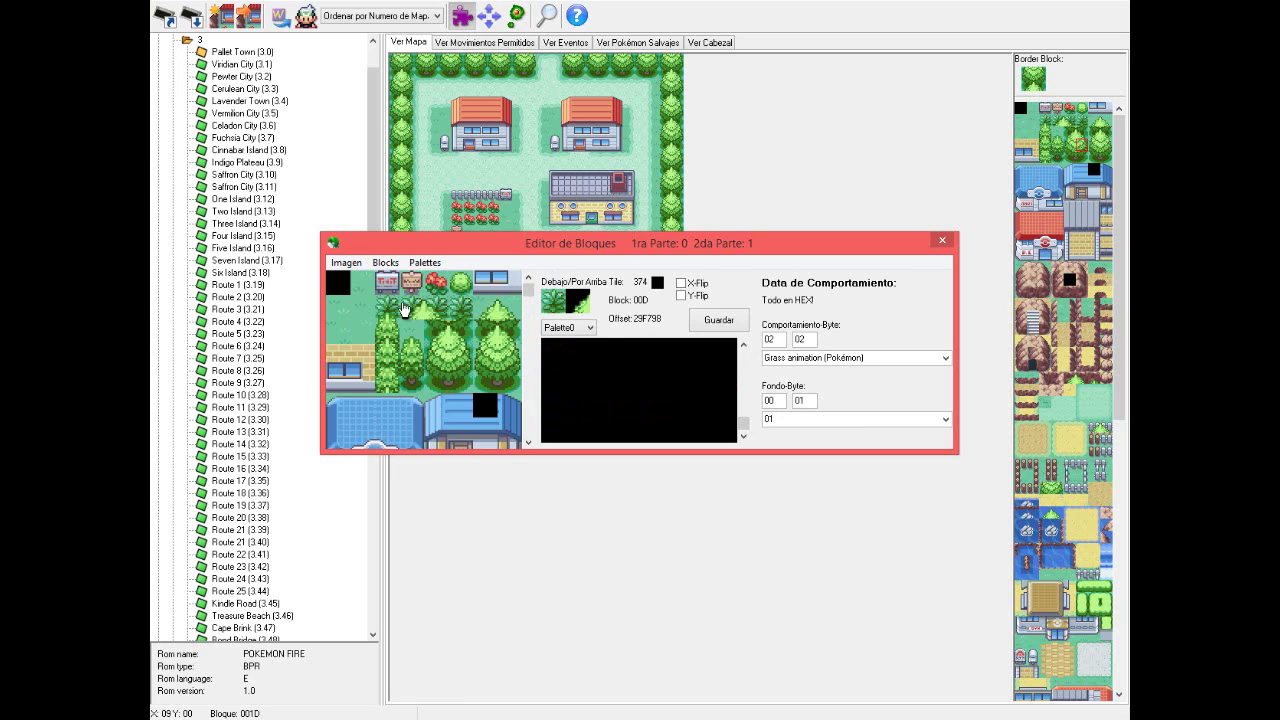
Step: Examine the layers and behavior data of the bush and tree blocks, display the start of the tile image in Palette0, and close the block editor
left_click(507, 308)
left_click(516, 292)
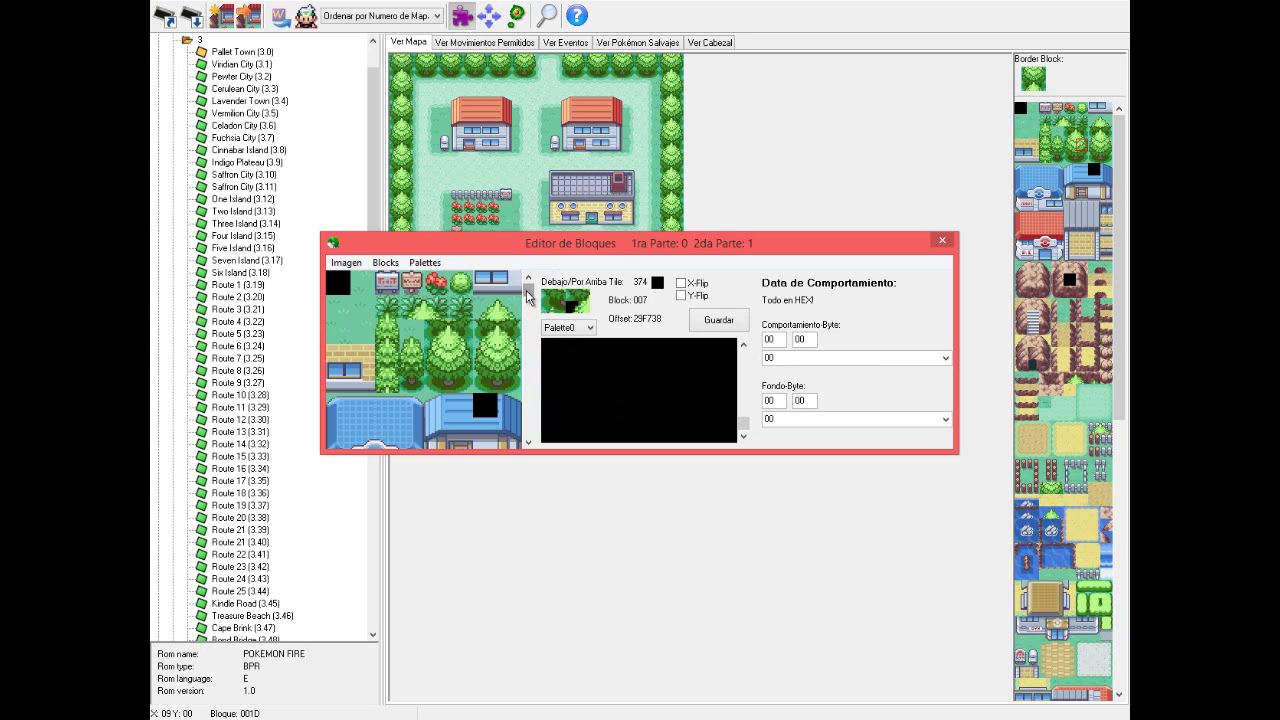
left_click(520, 298)
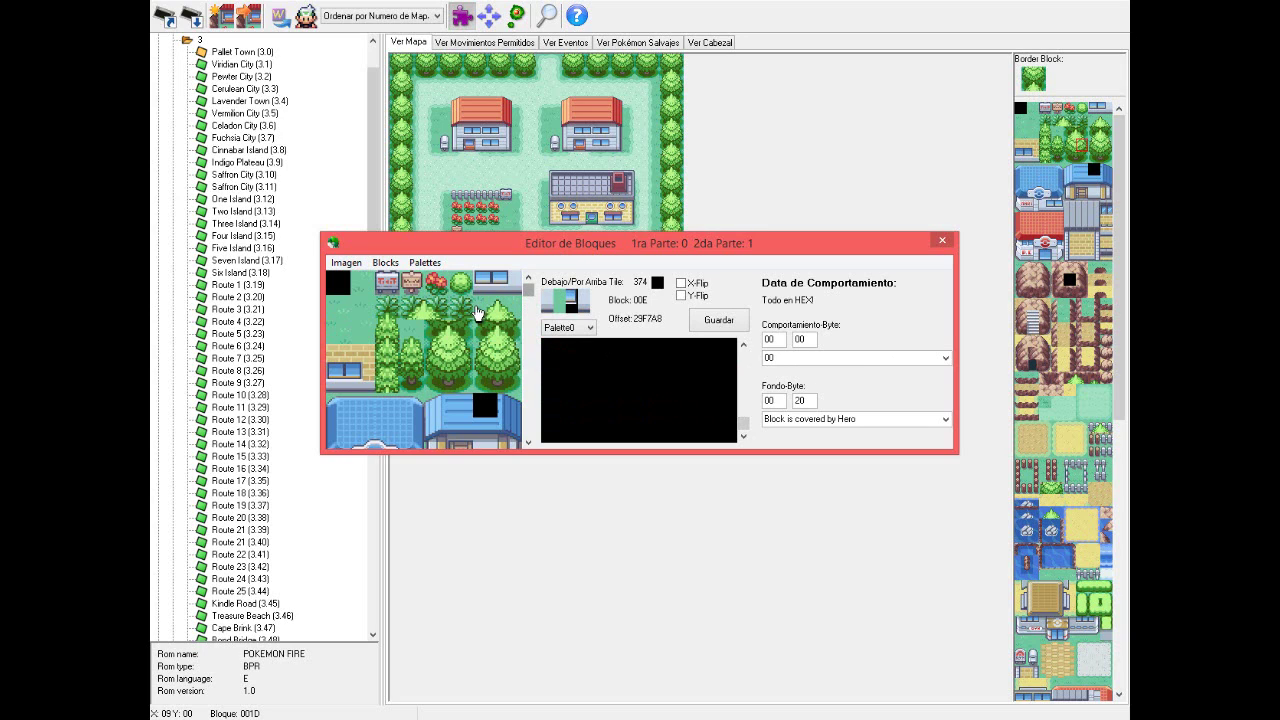
left_click(444, 313)
left_click(461, 310)
left_click(569, 328)
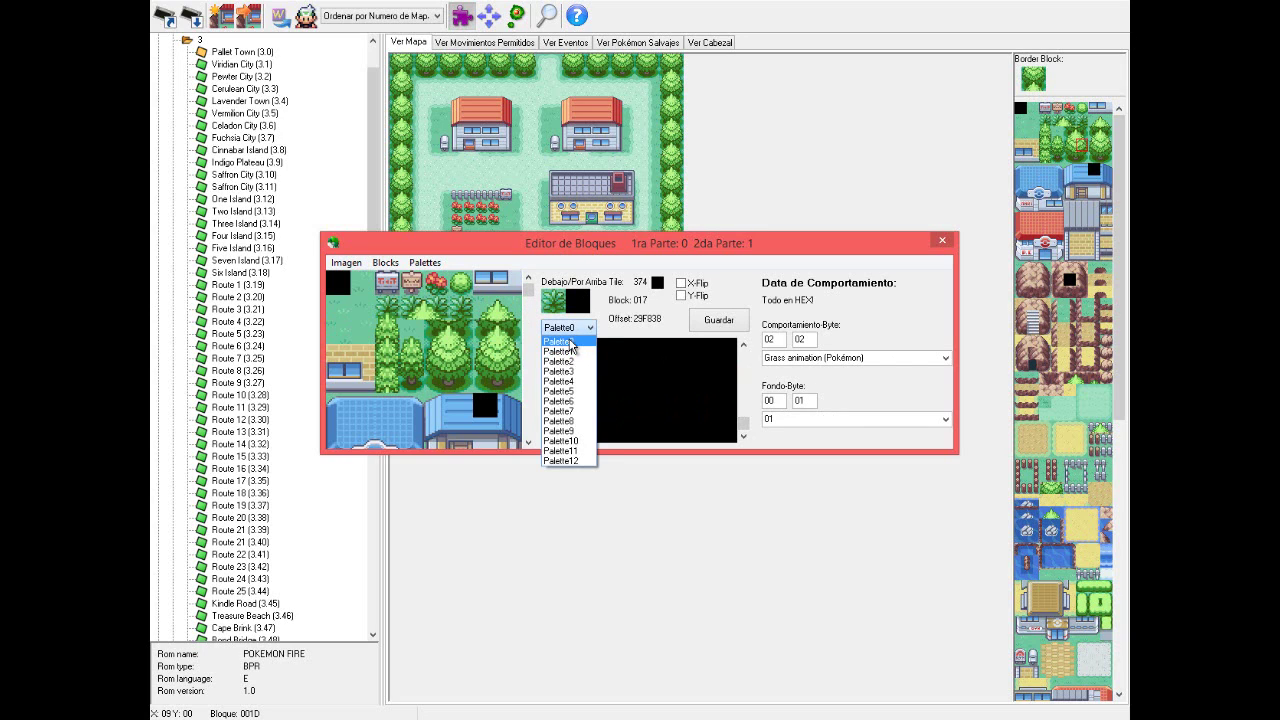
left_click(572, 341)
left_click_drag(743, 425, 742, 356)
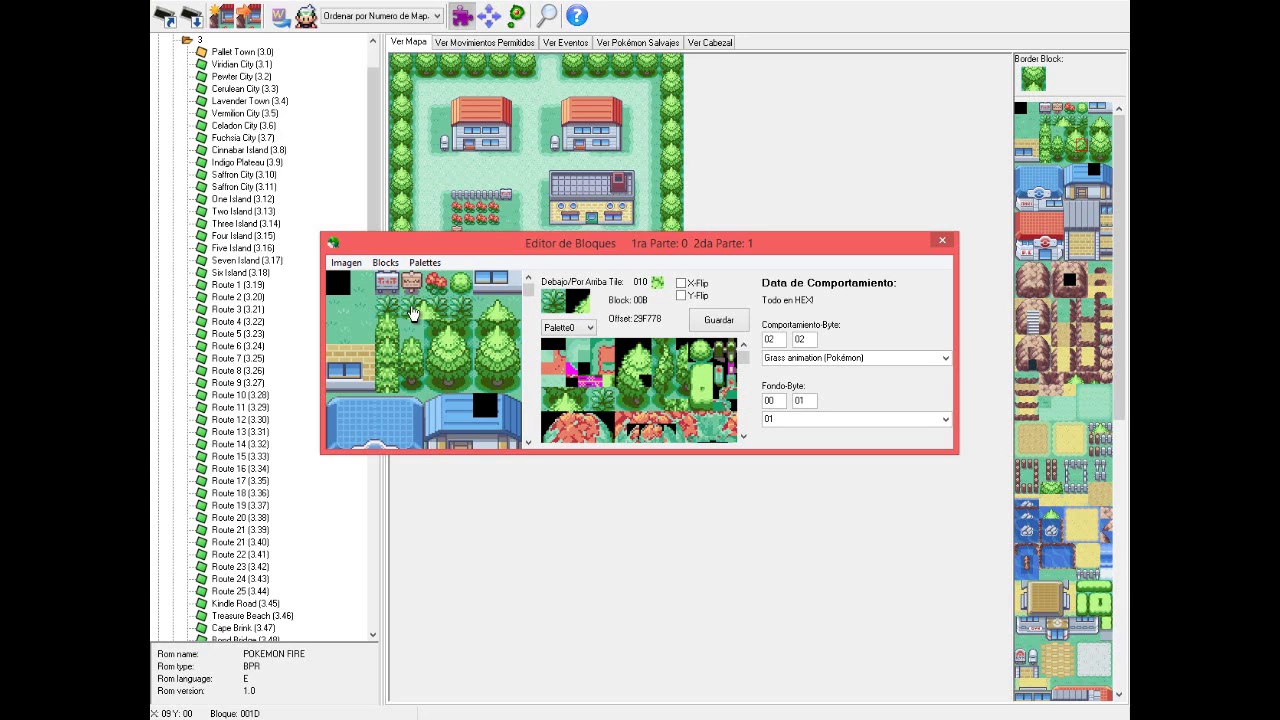
left_click(942, 241)
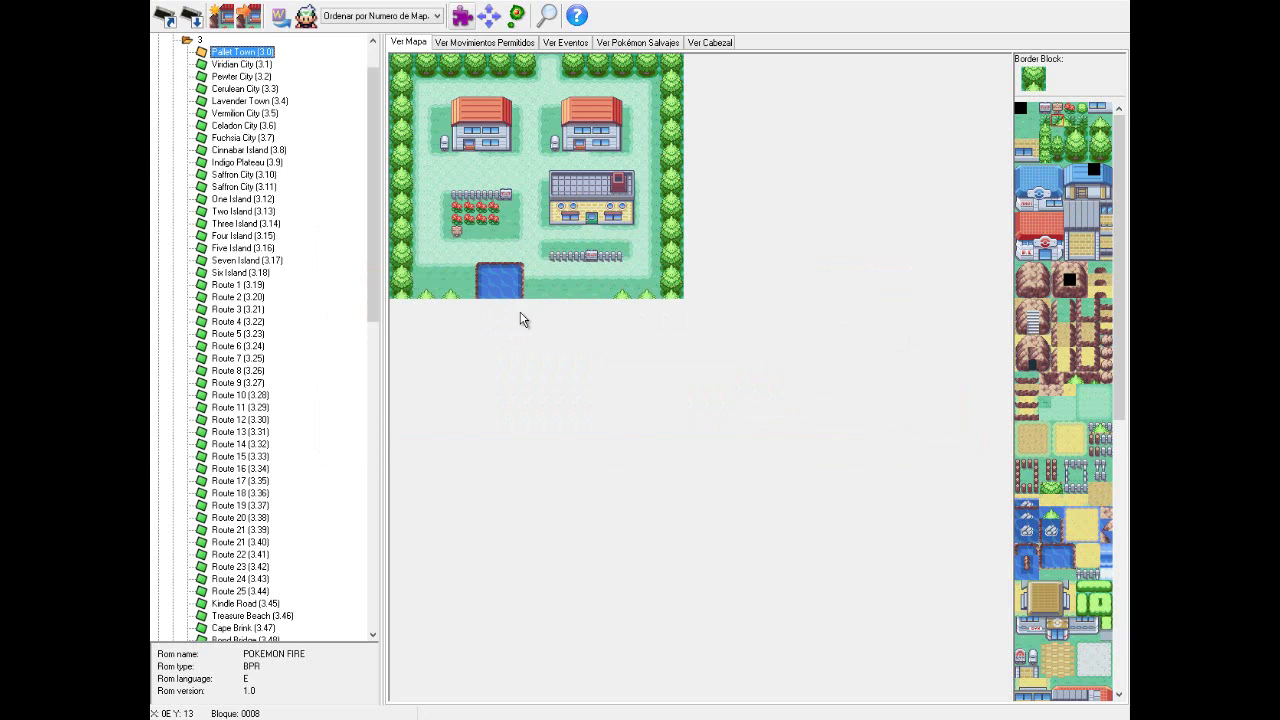
Step: Try painting a short strip of tall grass along Pallet Town's southern edge, and cover it with the plain grass block
left_click_drag(557, 295, 598, 293)
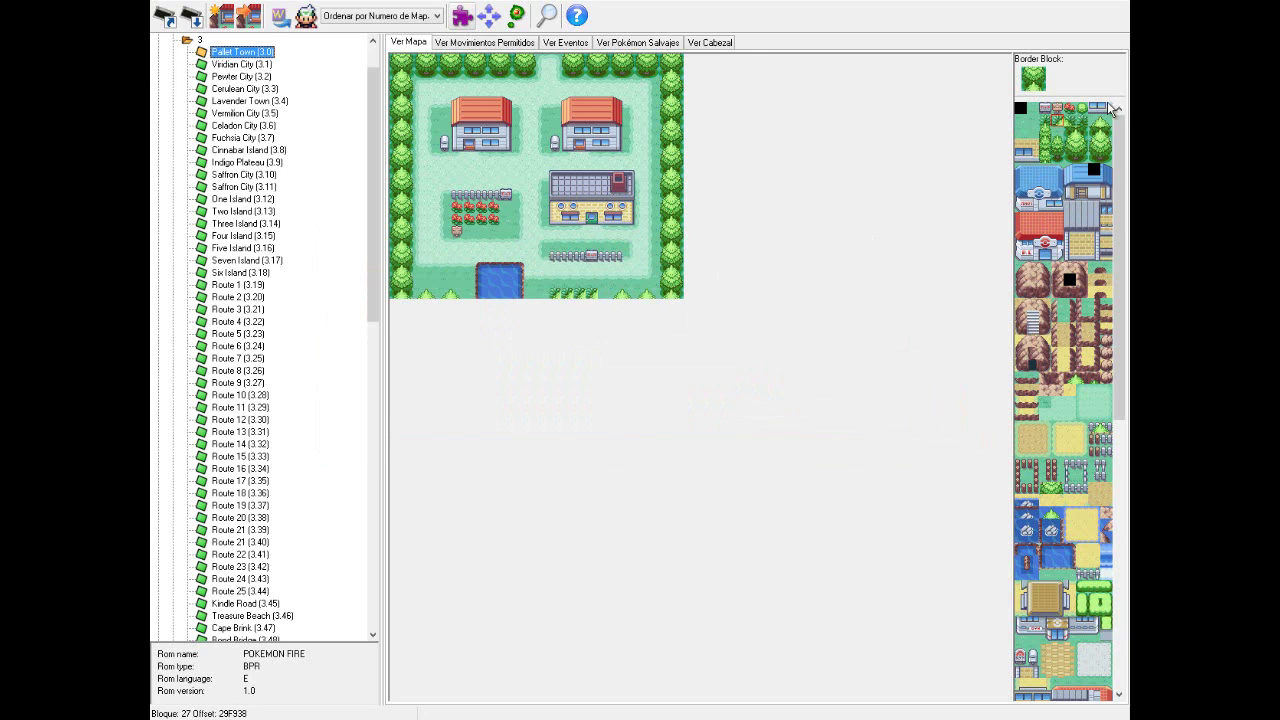
left_click(1023, 107)
left_click(1028, 110)
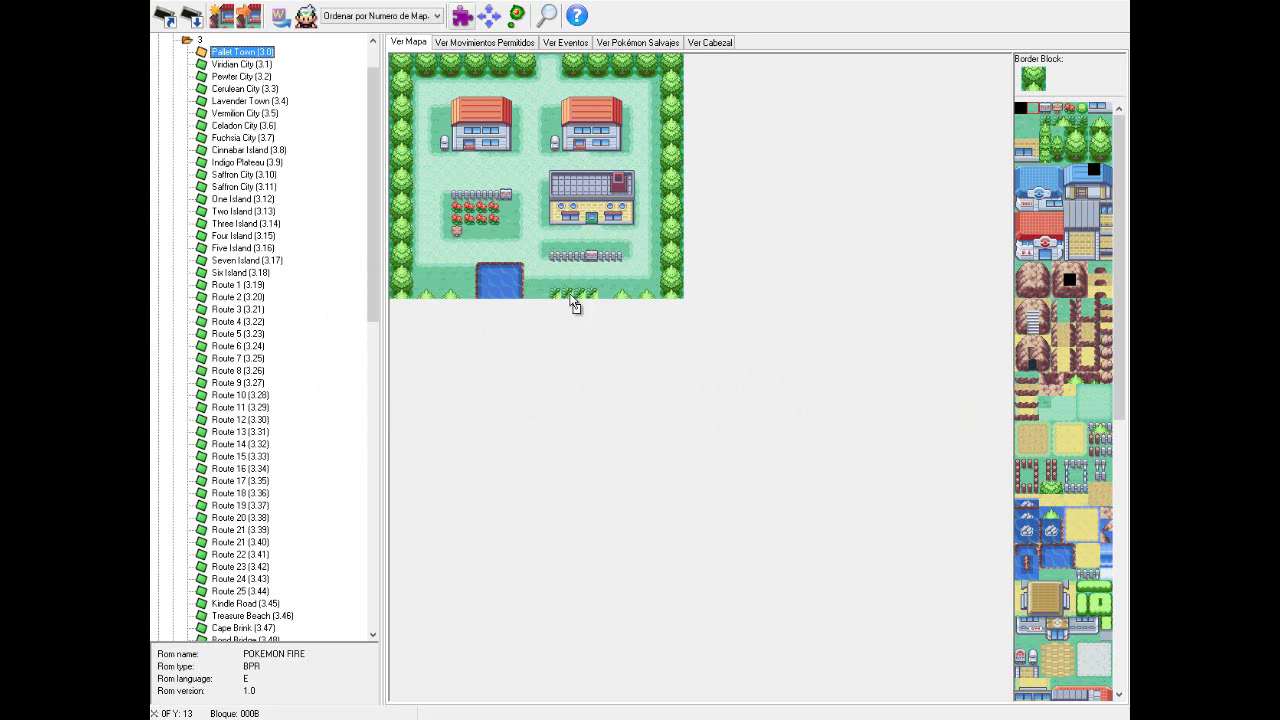
left_click_drag(572, 298, 600, 296)
Step: Check the end of the tile image in Palette0 and the tree block's layers in the block editor, and close the editor
left_click(462, 15)
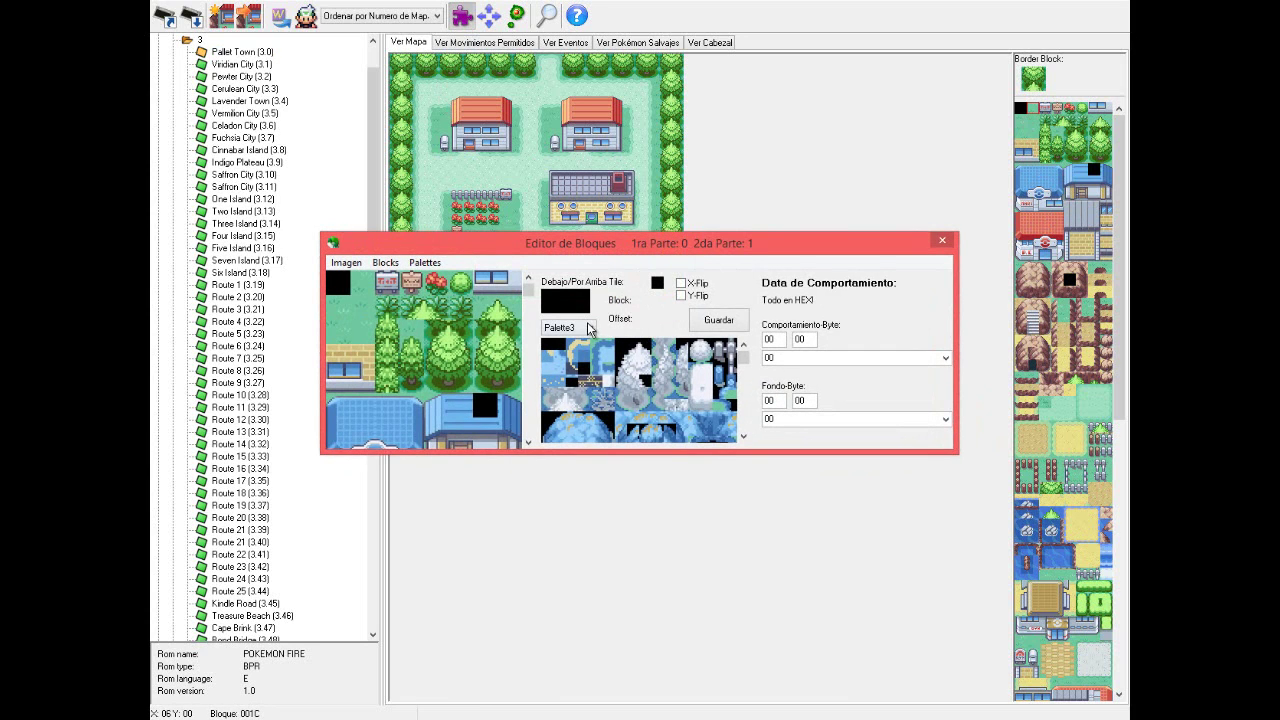
left_click(588, 325)
left_click(586, 342)
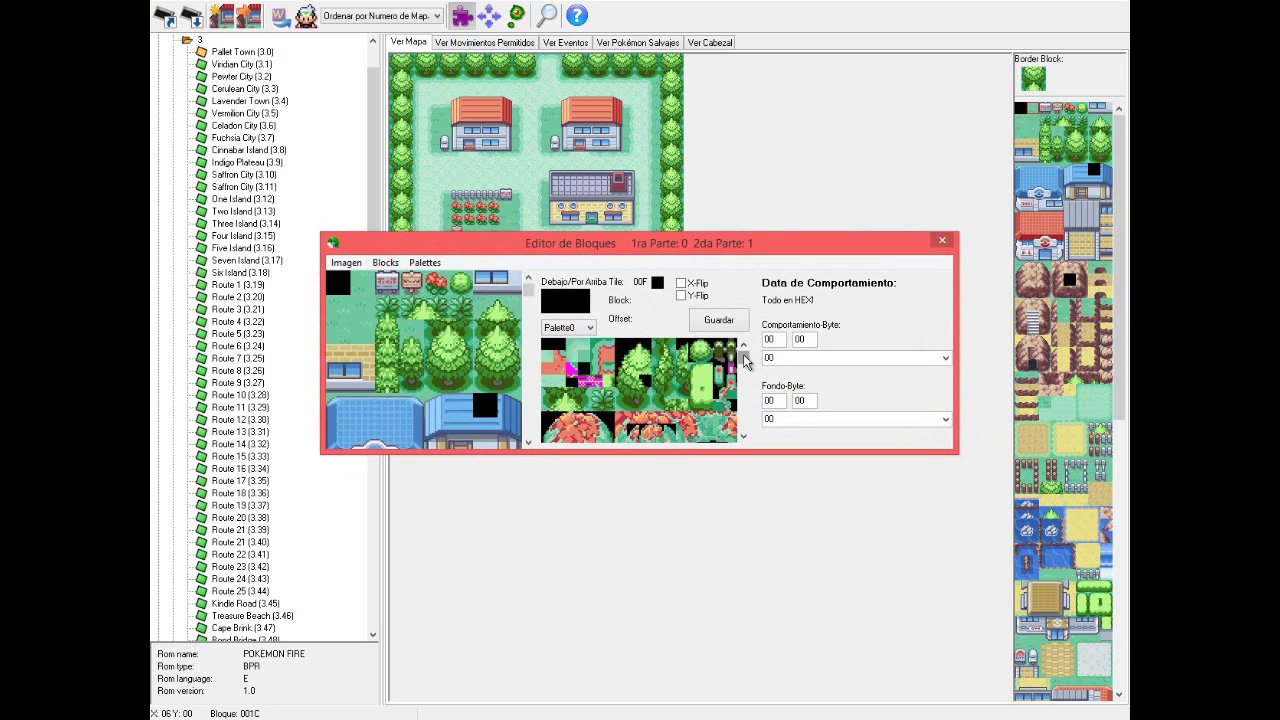
left_click_drag(744, 356, 742, 425)
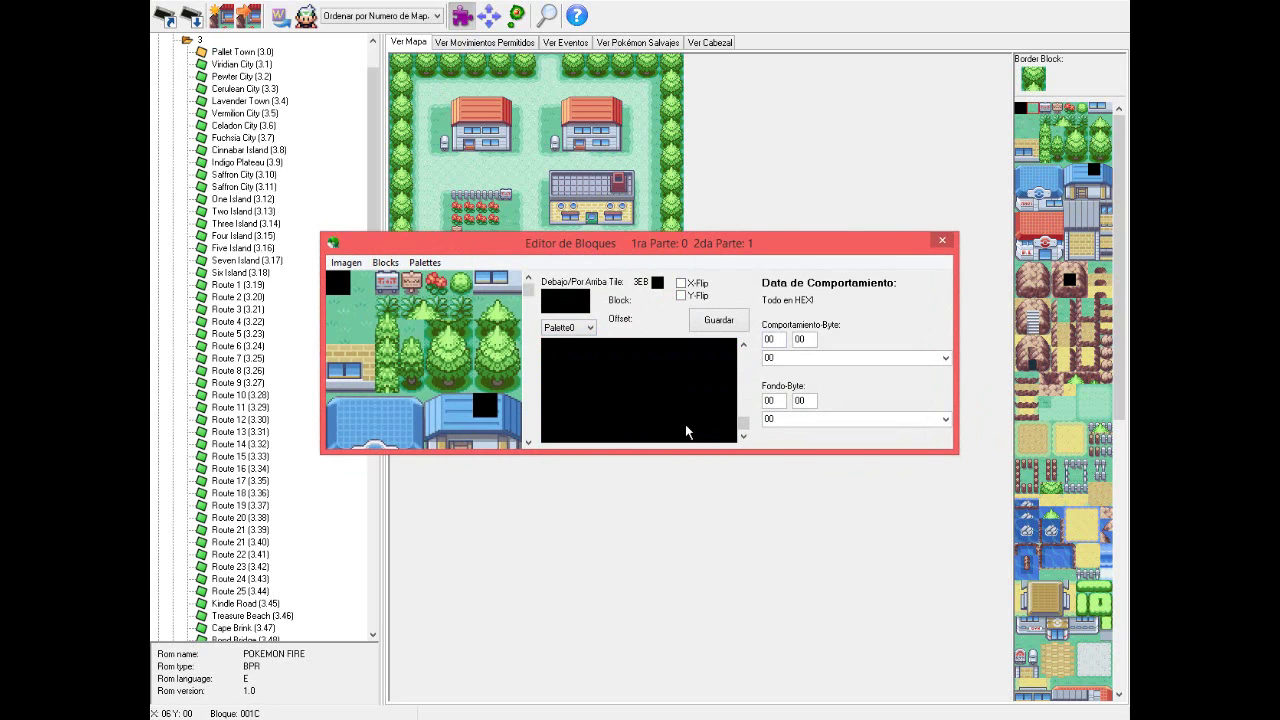
left_click(422, 338)
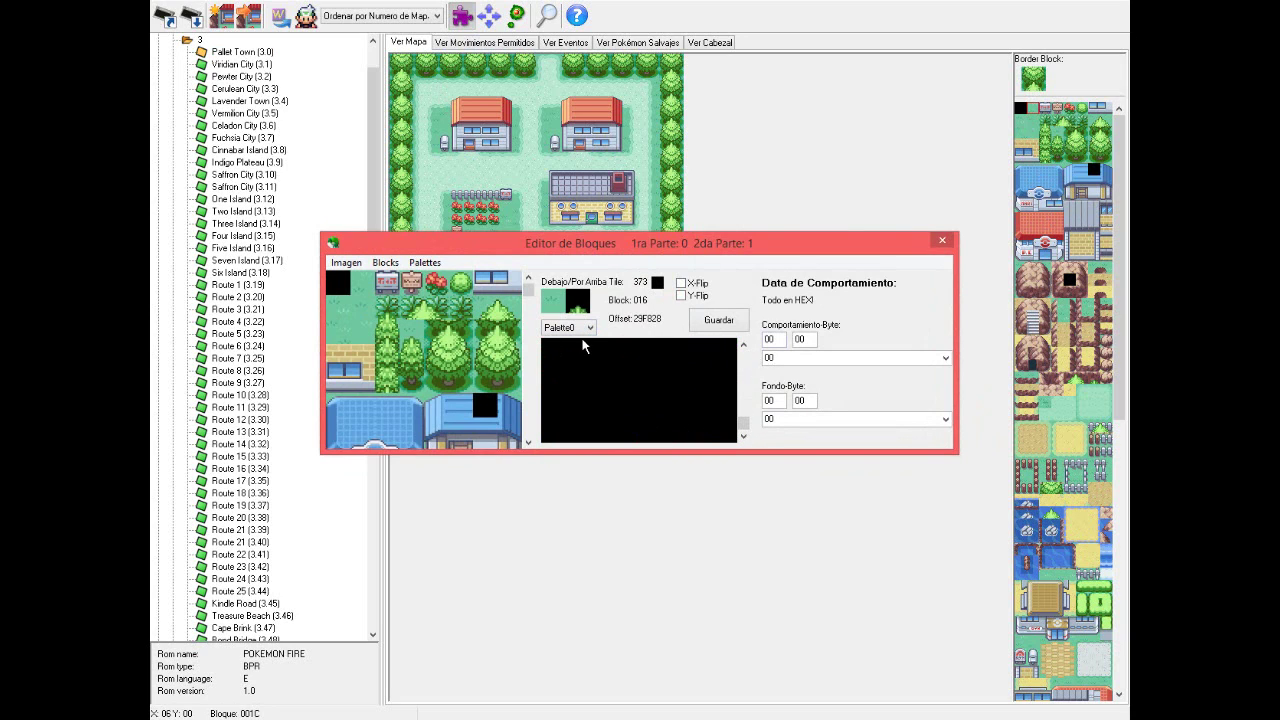
left_click(942, 243)
Step: Review the Tileset 1 number in Pallet Town's header and compare it with the tileset parts named in the block editor
left_click(728, 45)
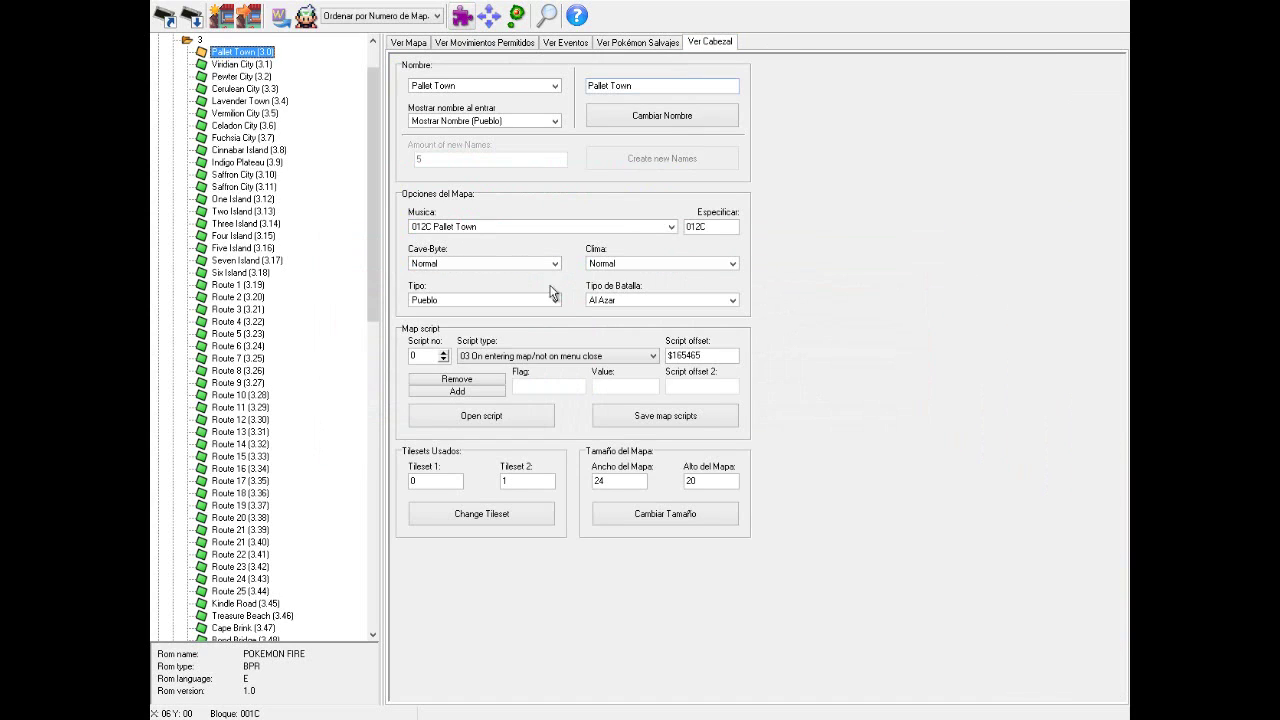
double_click(435, 483)
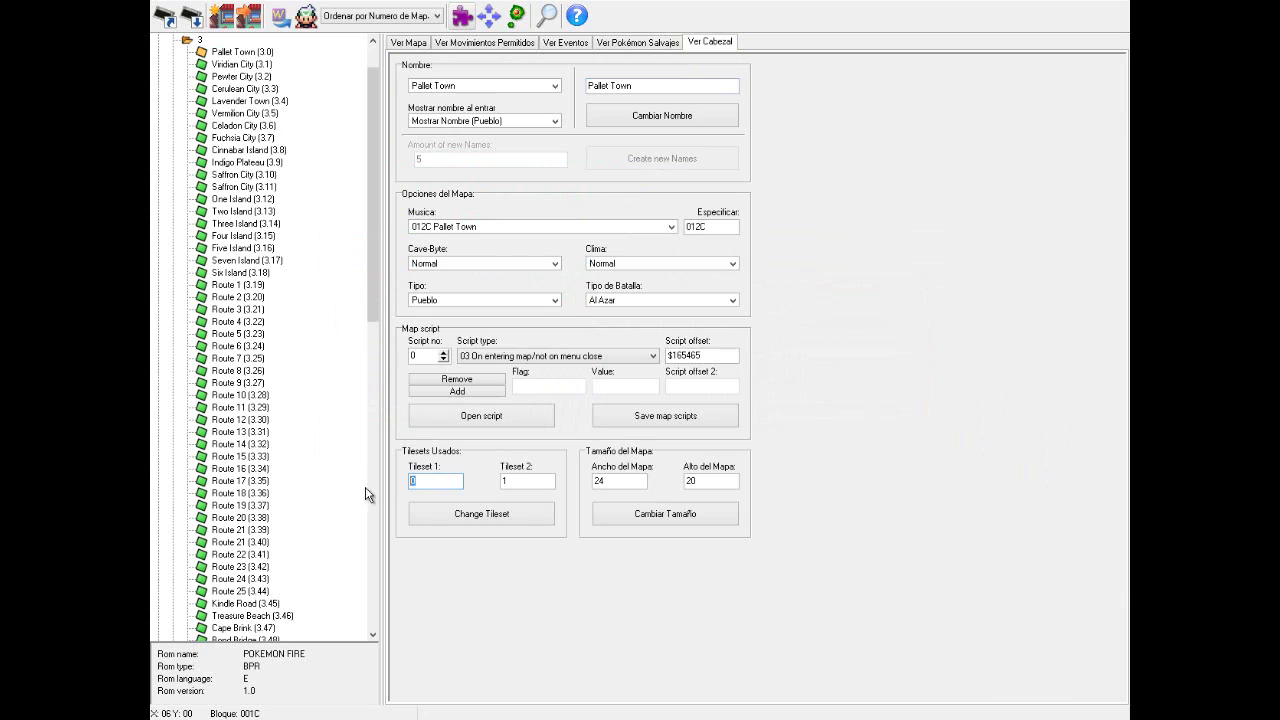
left_click(439, 482)
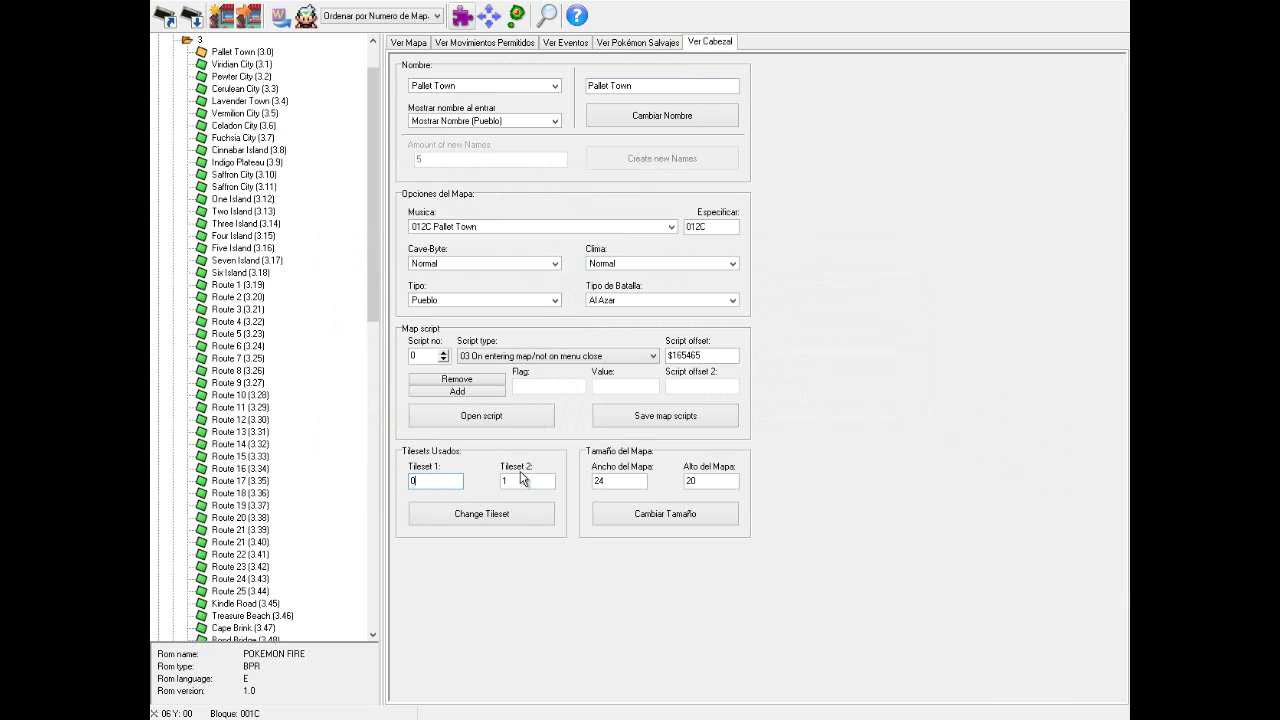
double_click(436, 481)
left_click(405, 44)
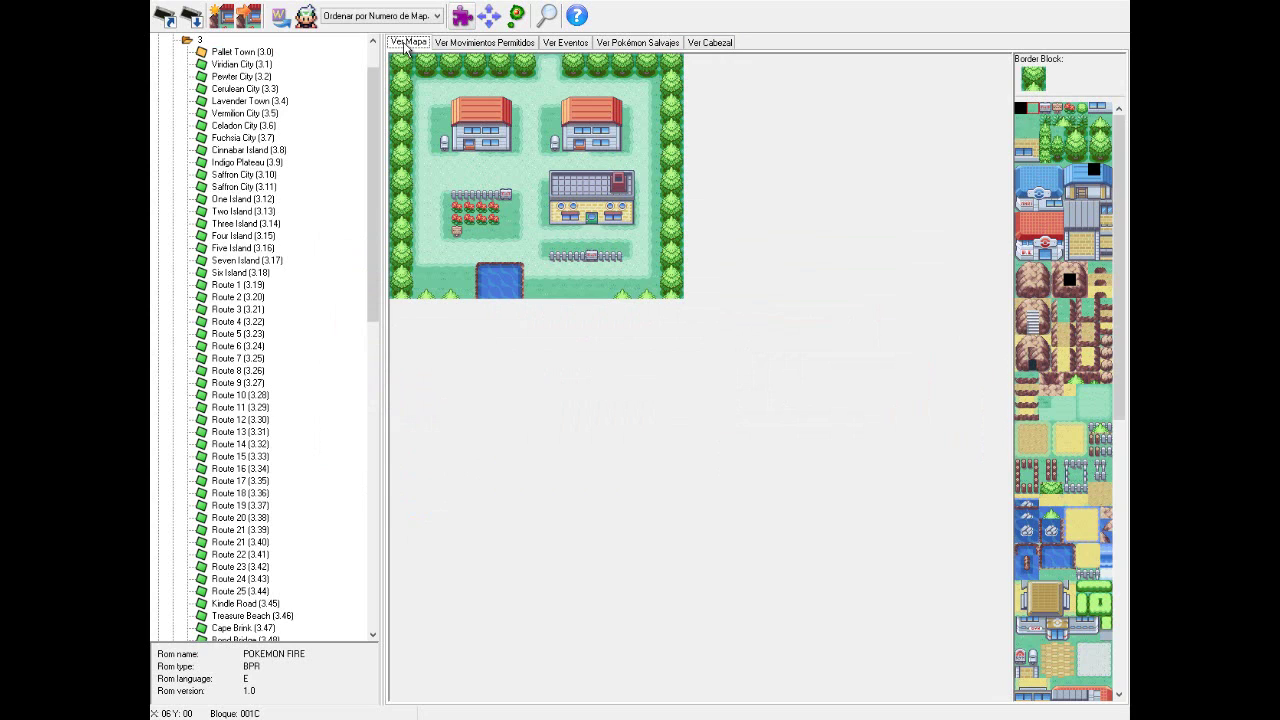
left_click(461, 16)
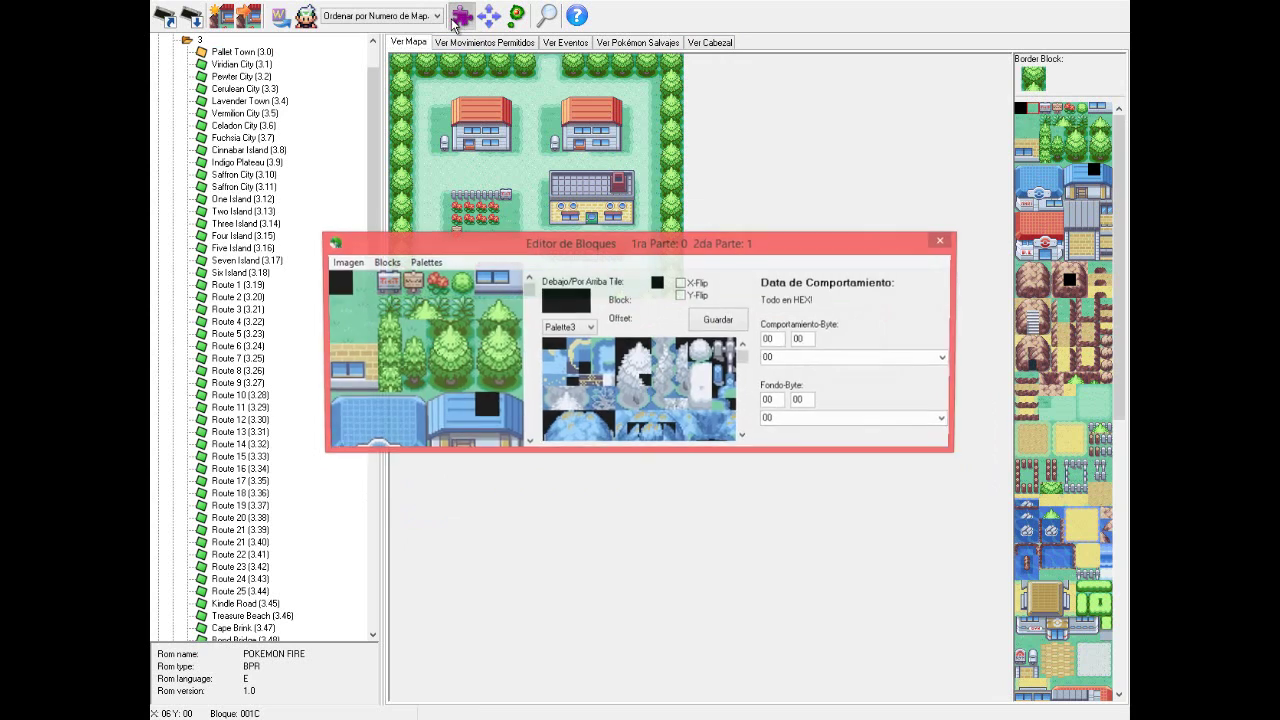
left_click(771, 100)
Step: Review the Tileset 1 and Tileset 2 numbers in Pallet Town's header and look through the map's whole block list
left_click(710, 42)
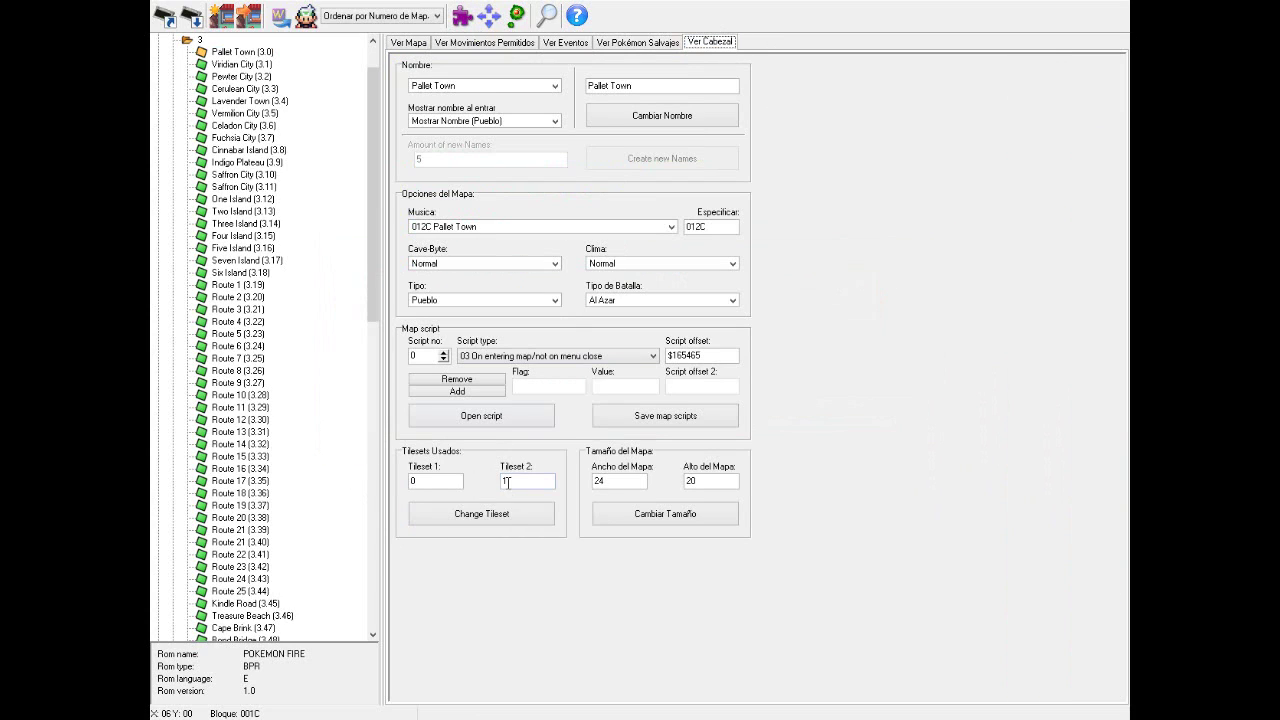
left_click(441, 481)
left_click(427, 44)
left_click(712, 44)
double_click(511, 481)
left_click(413, 43)
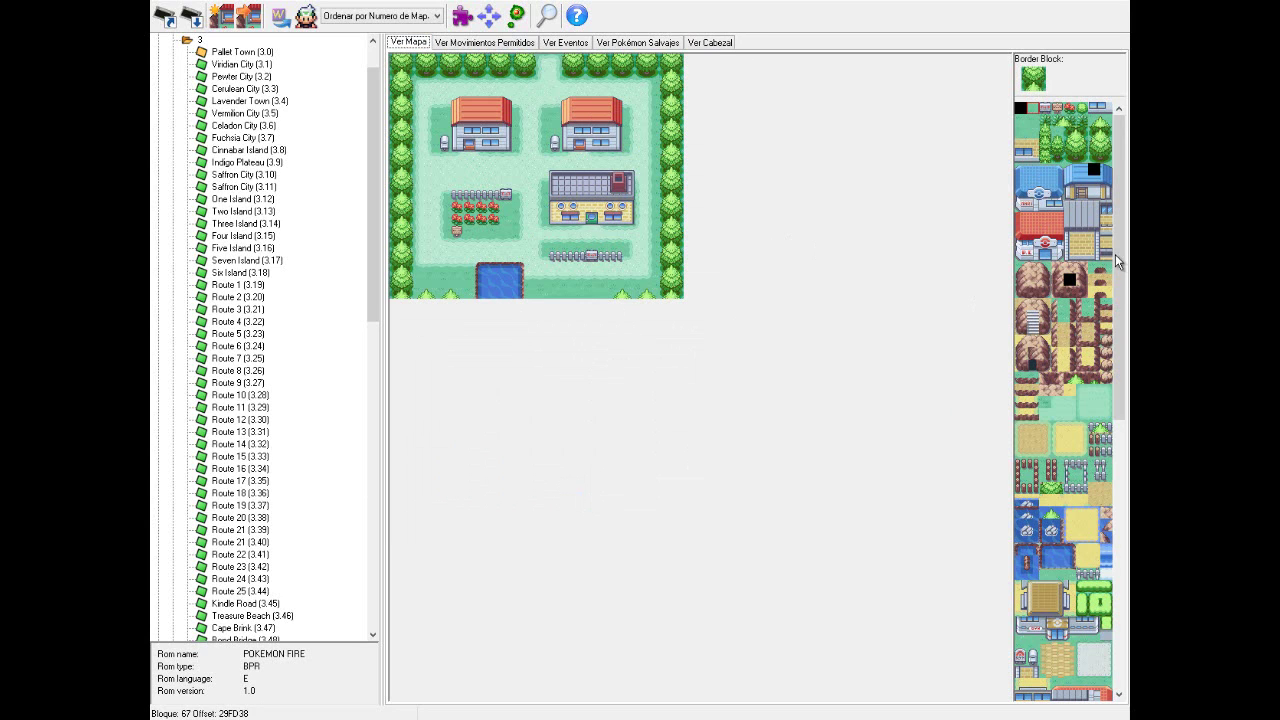
left_click_drag(1117, 258, 1113, 545)
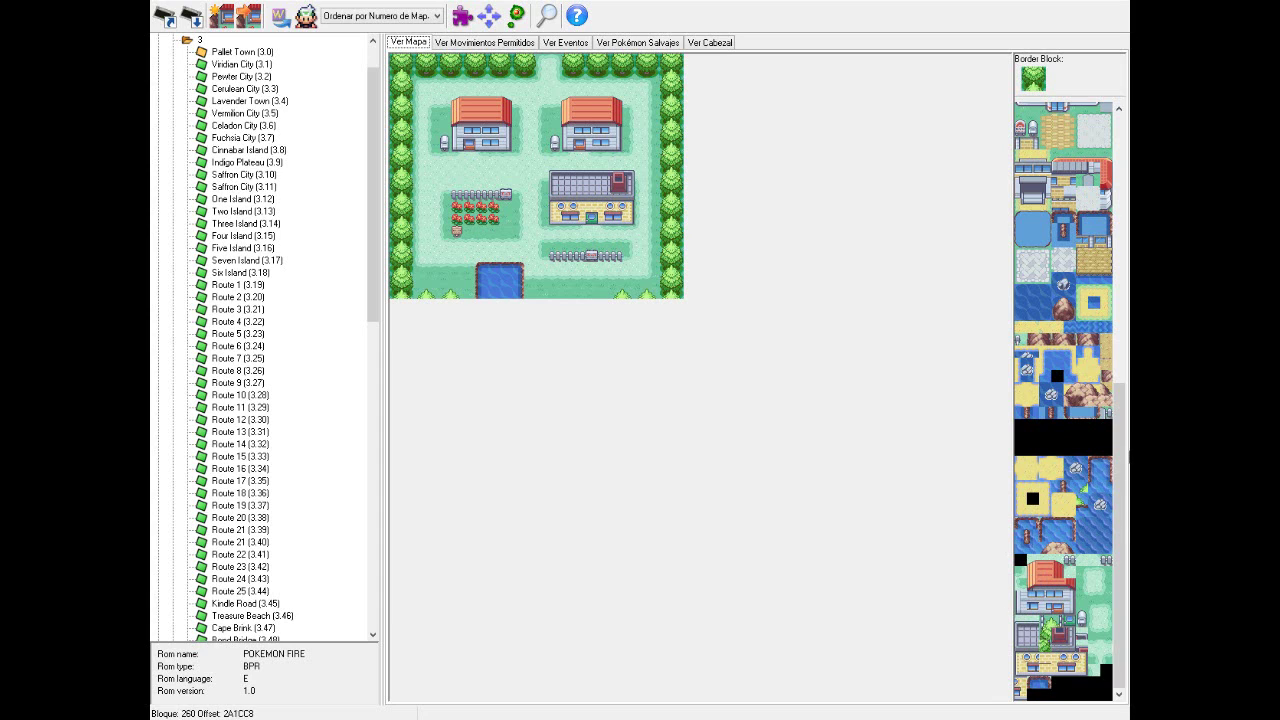
left_click_drag(1119, 511, 1115, 225)
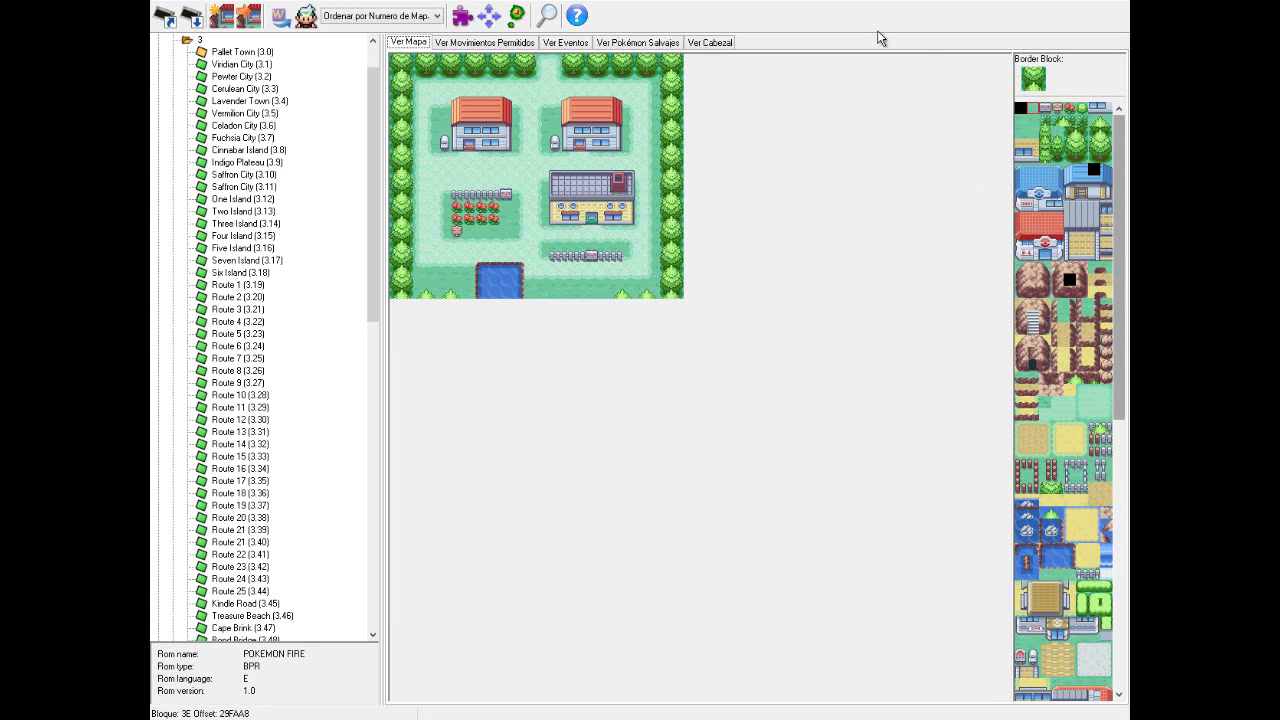
Step: Reopen the block editor and display its tile image in Palette0
left_click(462, 15)
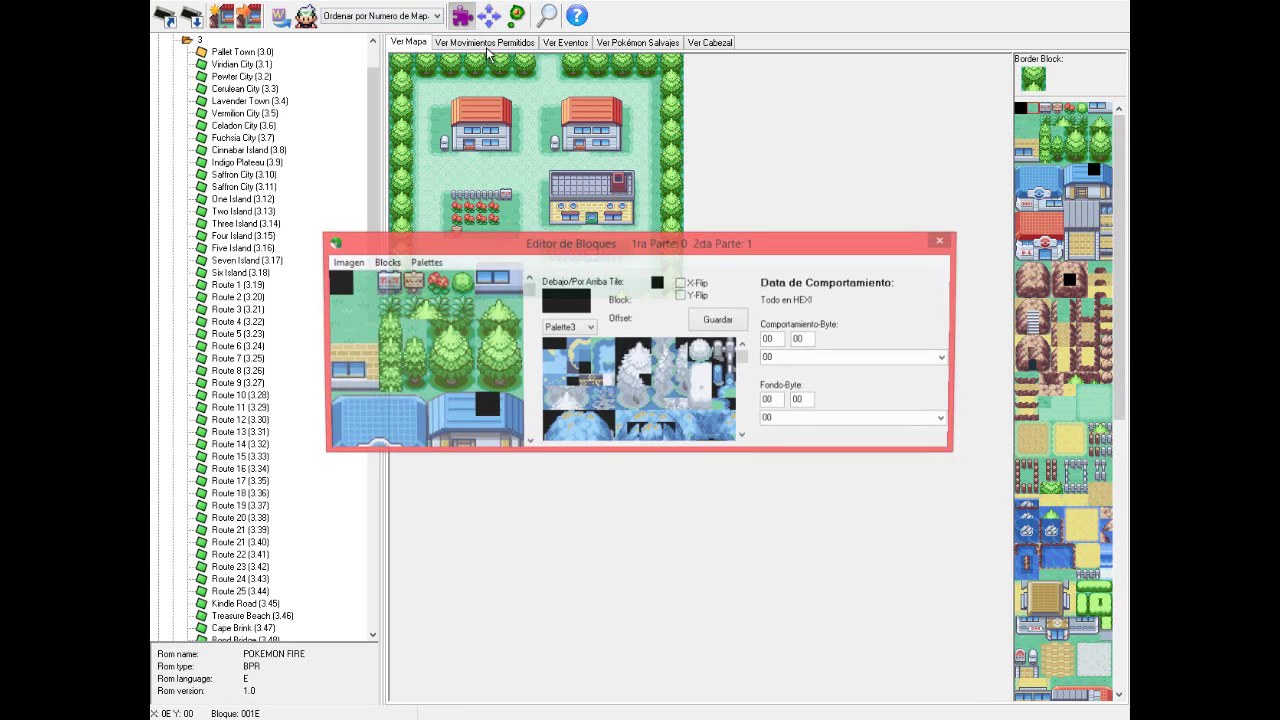
left_click(588, 328)
left_click(570, 342)
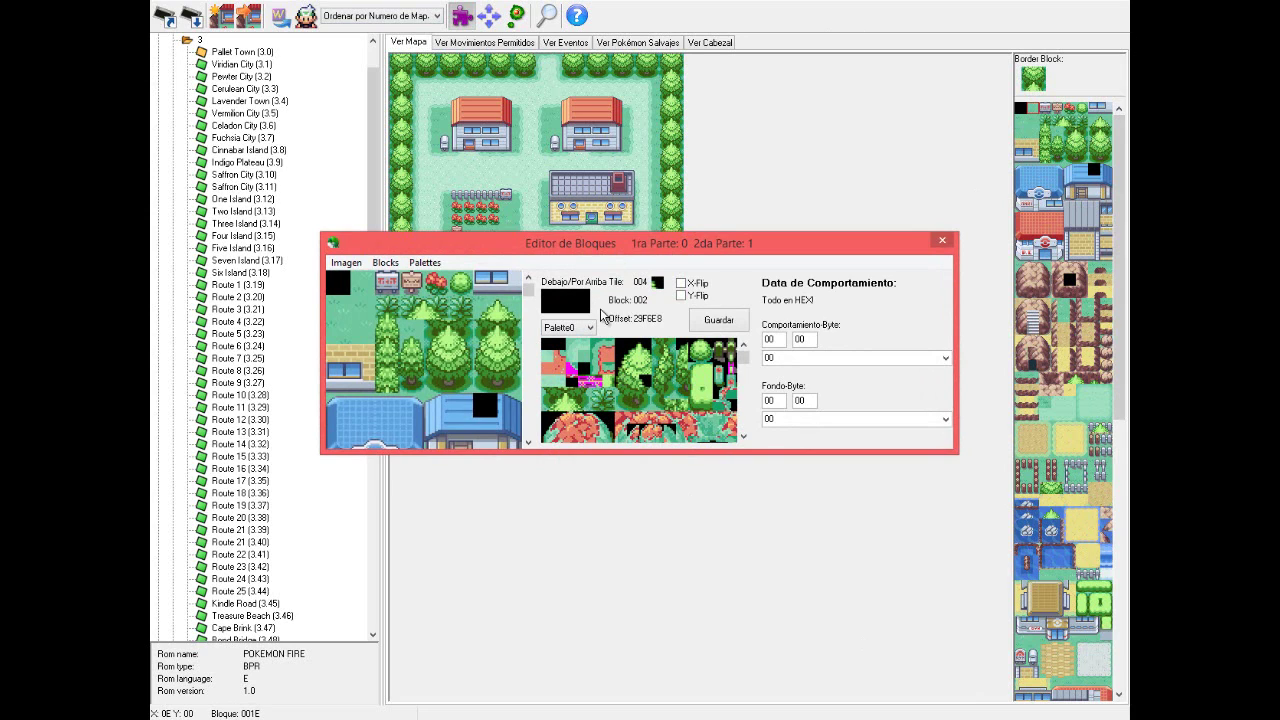
left_click(569, 337)
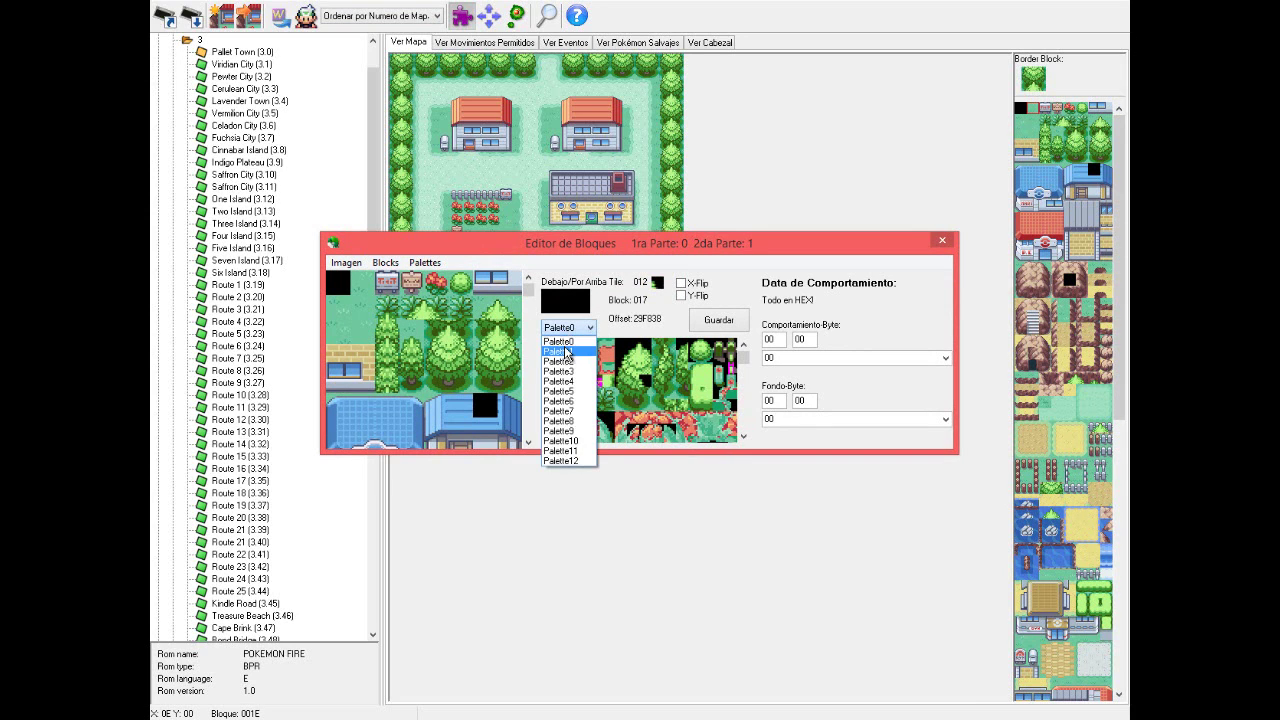
left_click(556, 346)
Step: Show the palette editor, look through the colors from Palette0 to Palette6, and close it
left_click(424, 262)
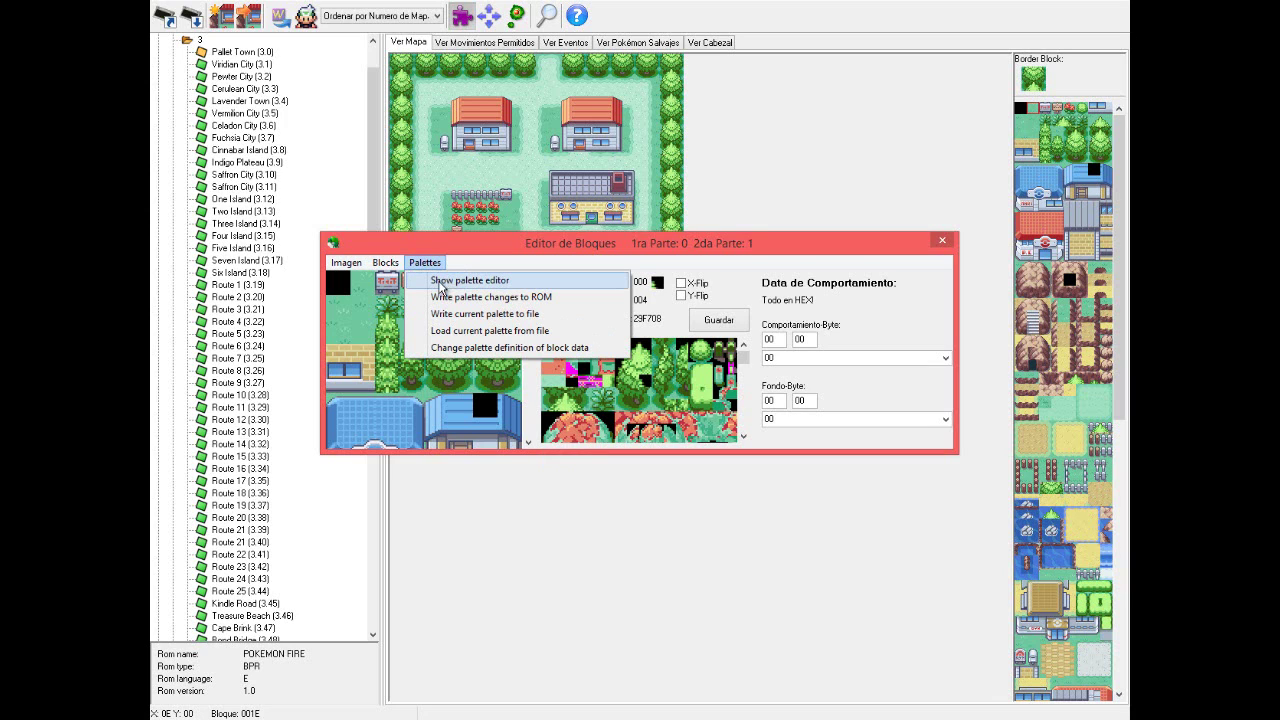
left_click(438, 284)
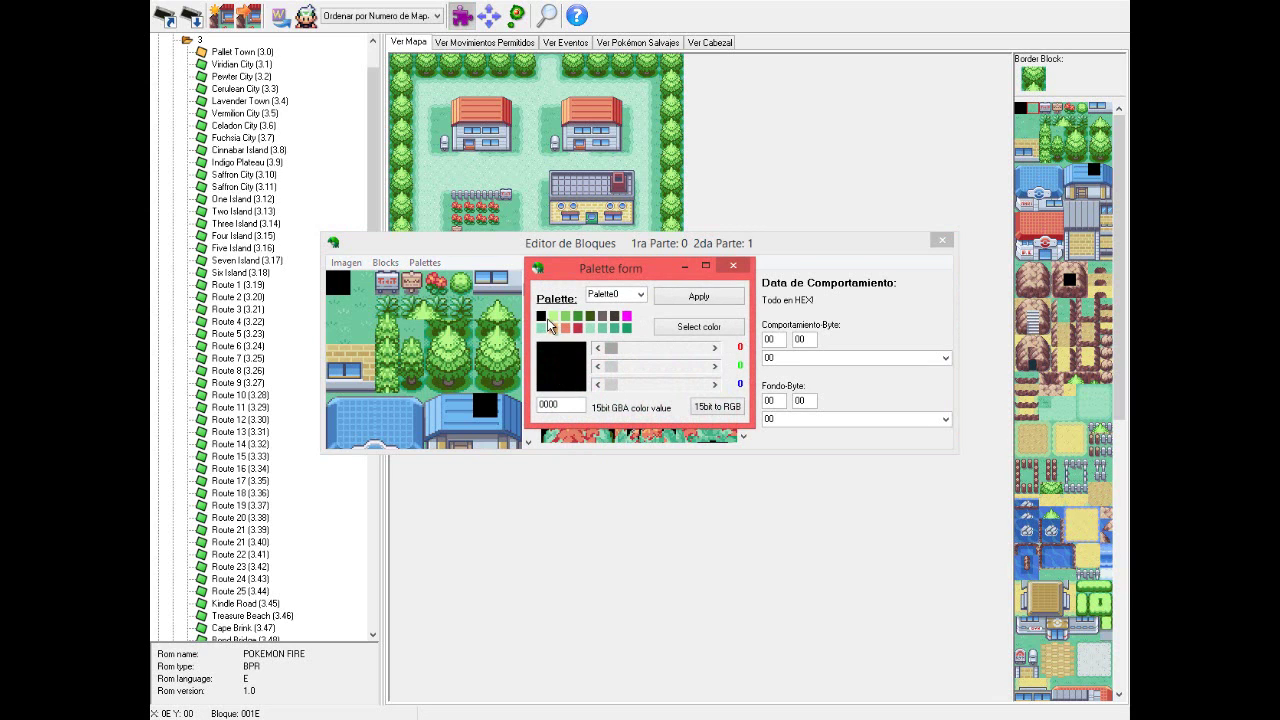
left_click(628, 297)
scroll(628, 297, "down", 4)
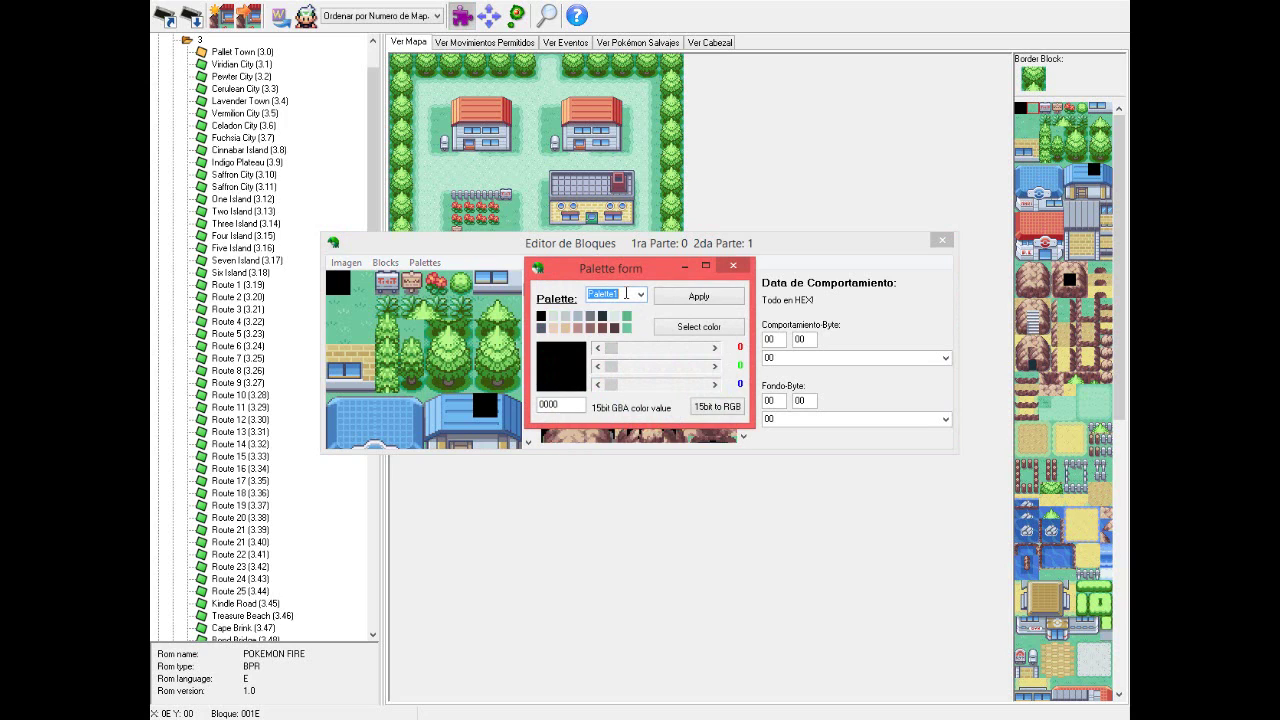
scroll(638, 305, "down", 2)
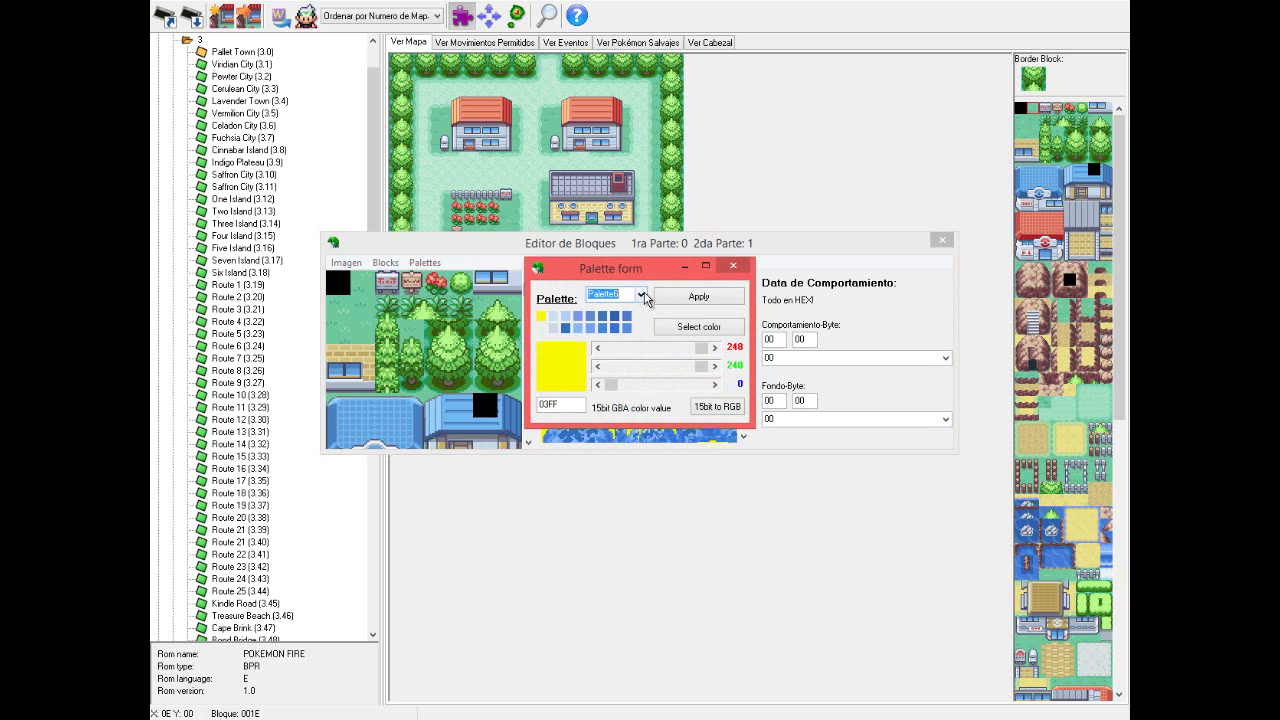
left_click(733, 266)
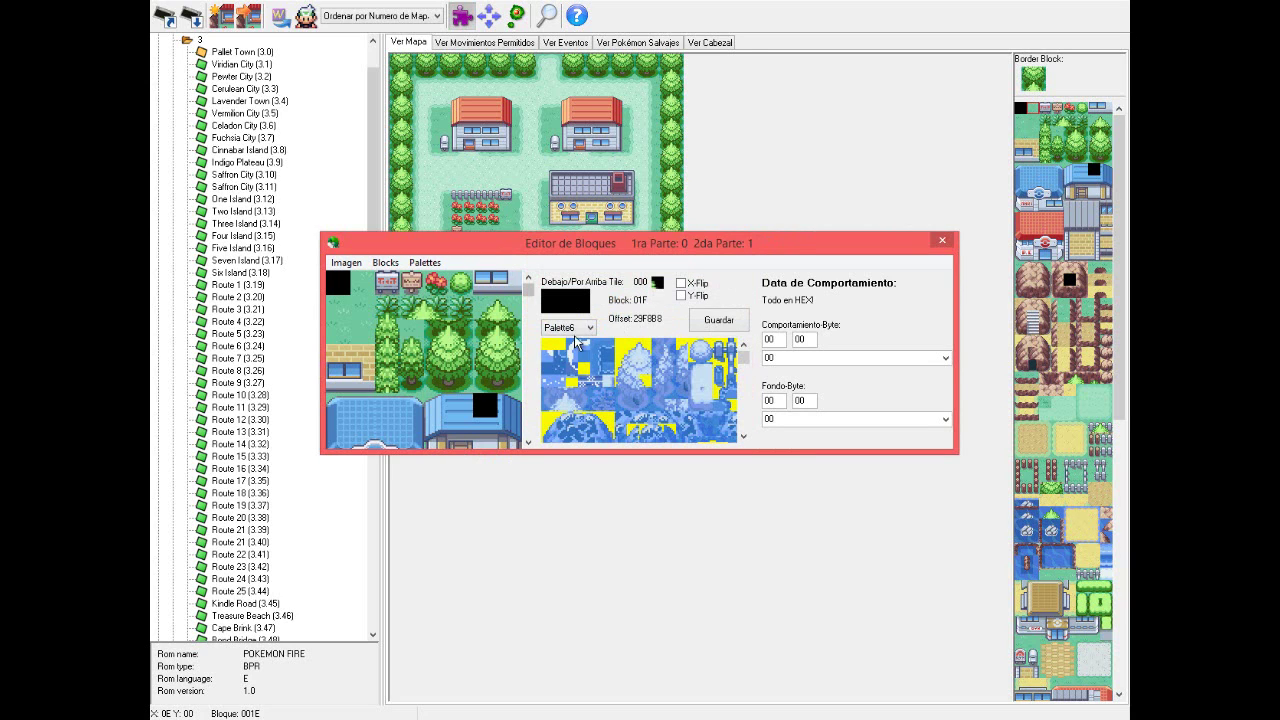
Step: Compare the block editor's tile image in Palette0 and Palette6, and choose Palette10
left_click(565, 330)
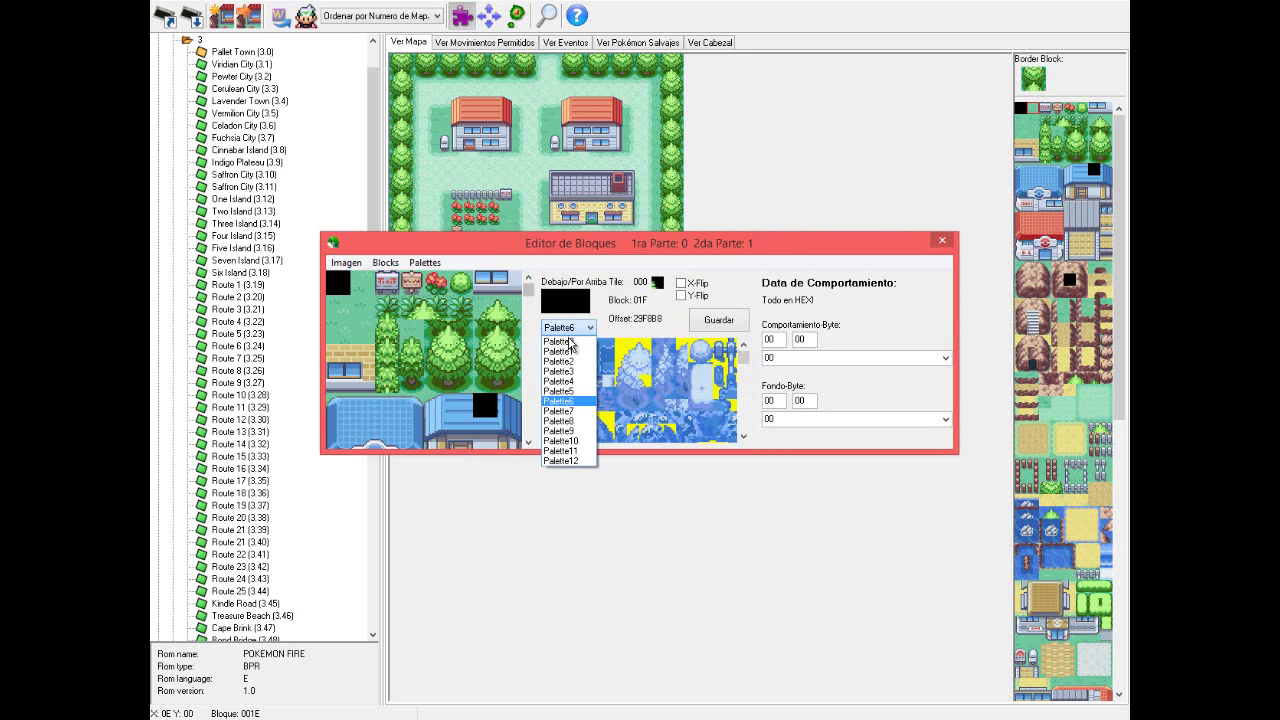
left_click(569, 341)
left_click(576, 329)
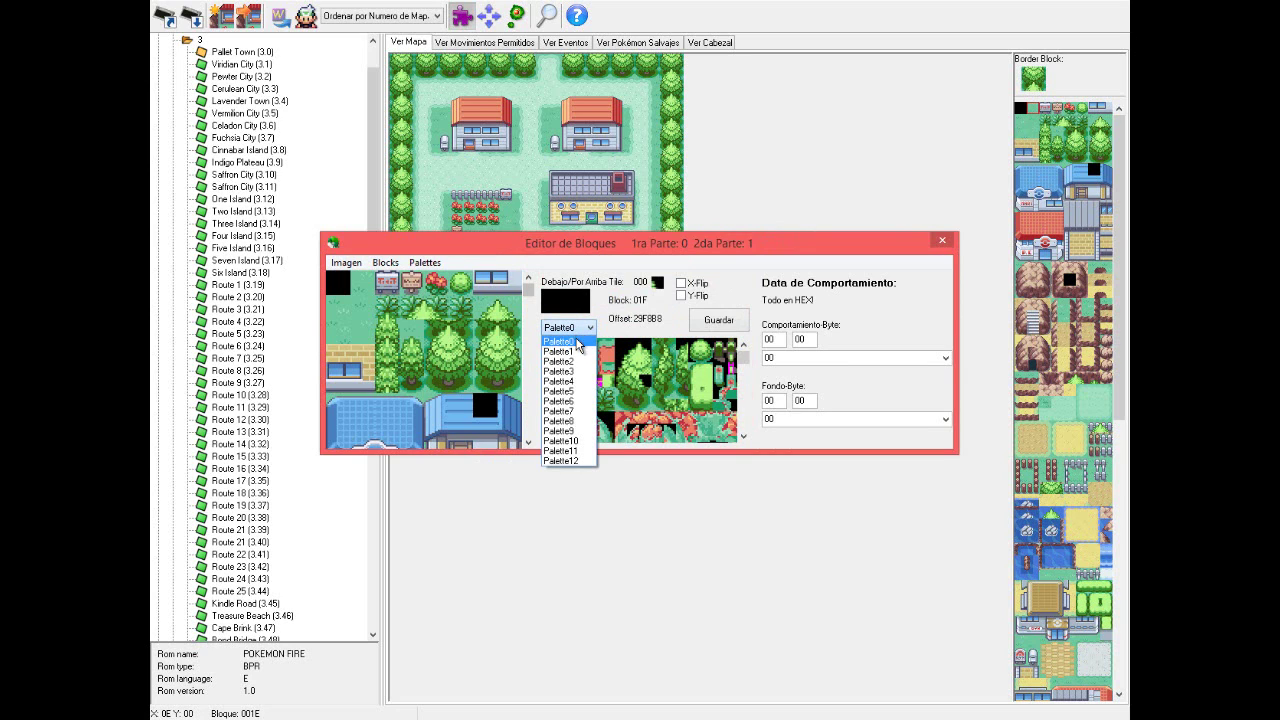
left_click(573, 405)
left_click(578, 332)
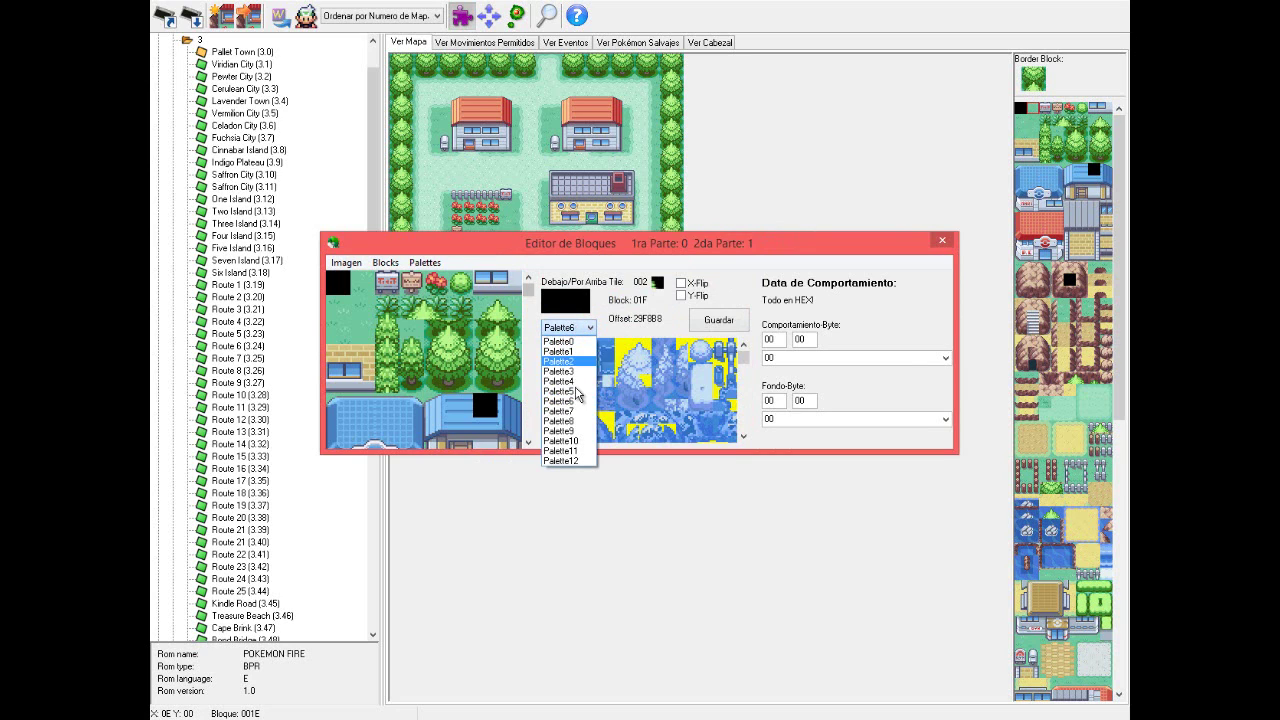
left_click(577, 332)
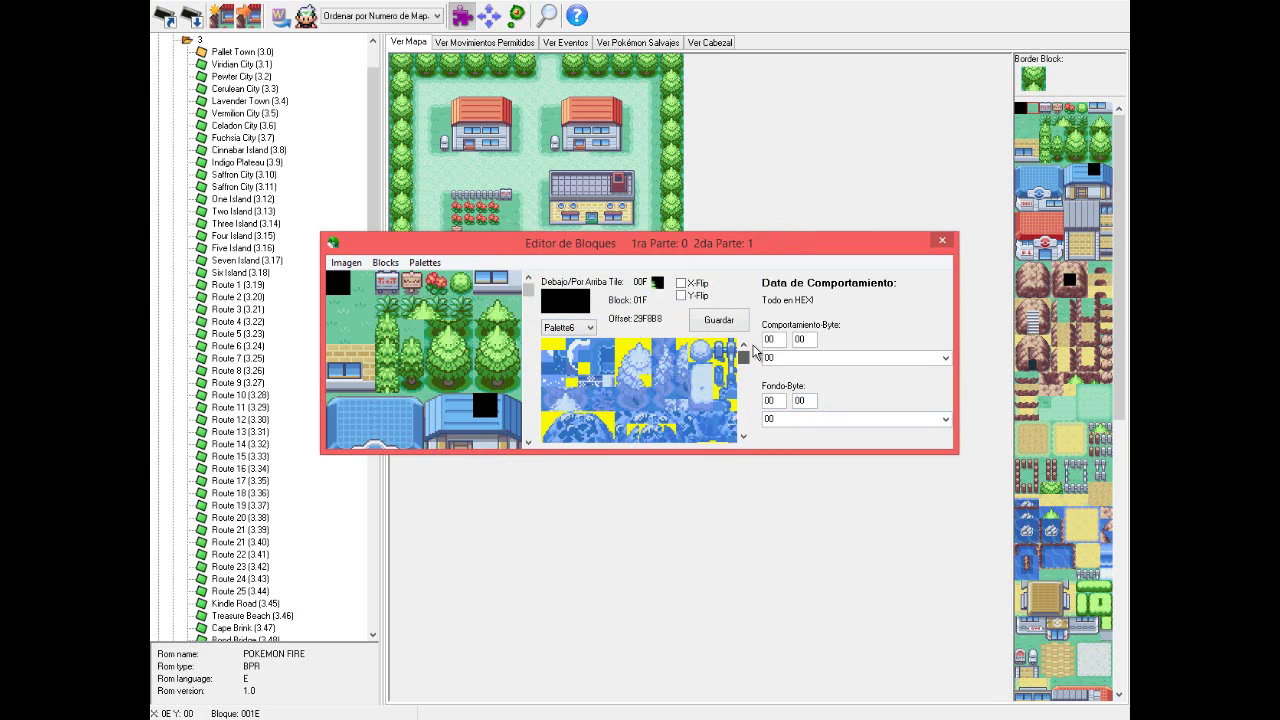
left_click(584, 329)
left_click(568, 341)
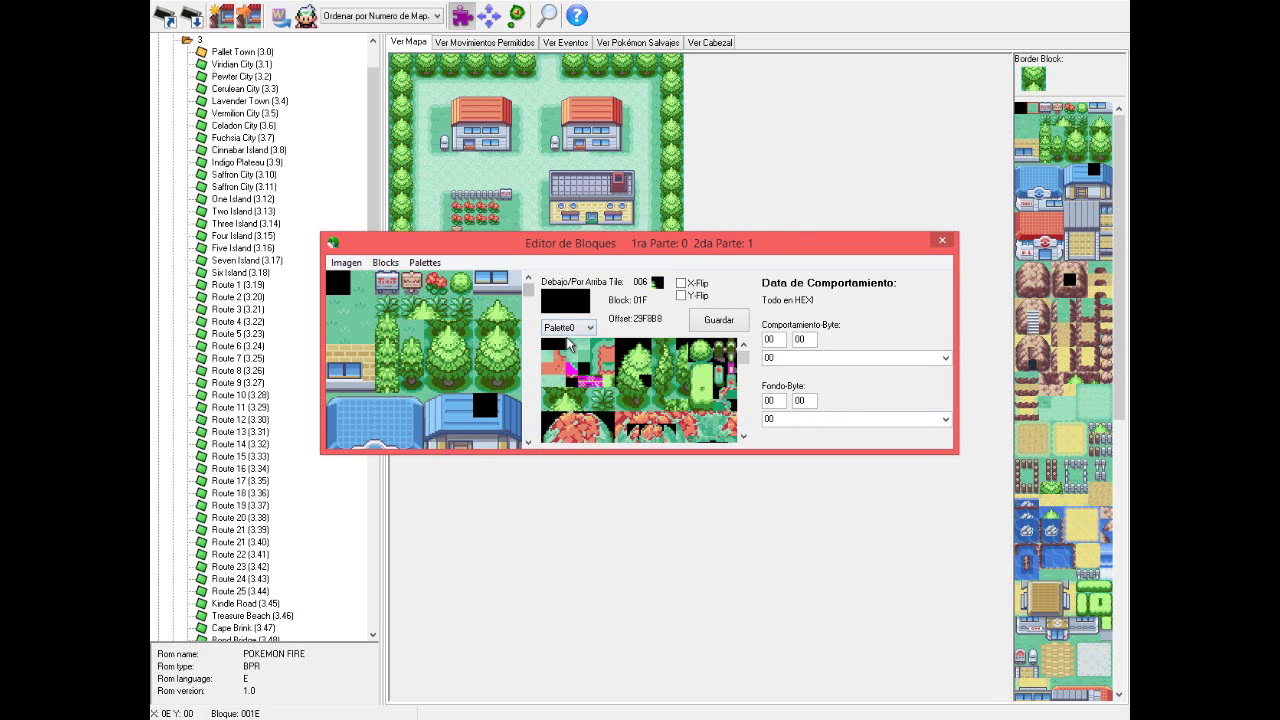
left_click(562, 330)
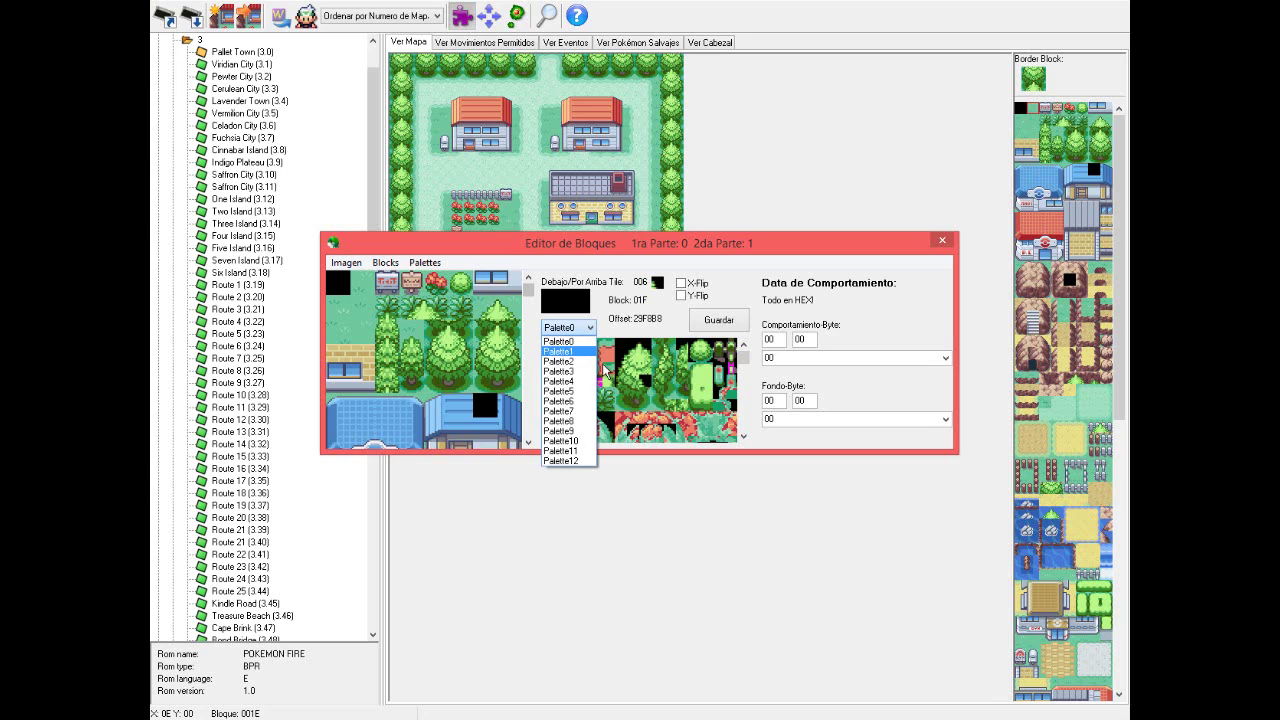
left_click(575, 443)
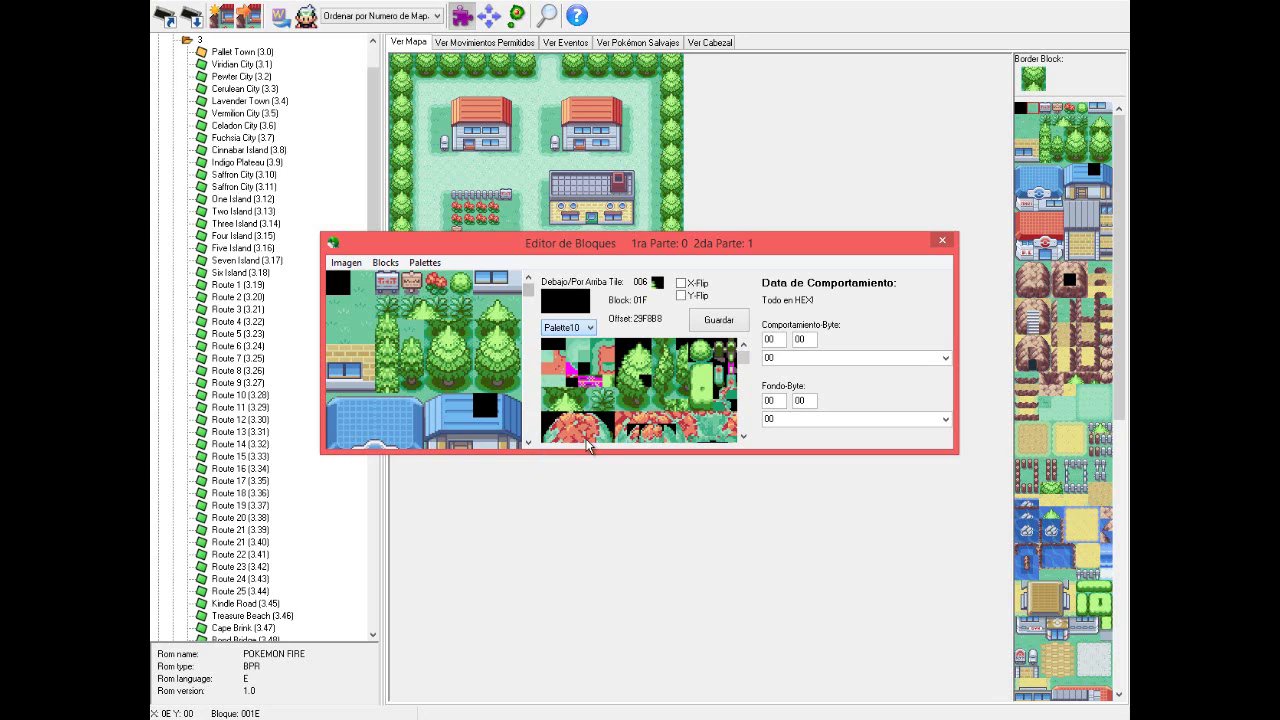
Step: Look through the block editor's tile image in Palette10 and pick out several individual tiles
left_click_drag(746, 357, 742, 422)
left_click_drag(742, 390, 743, 356)
left_click(560, 362)
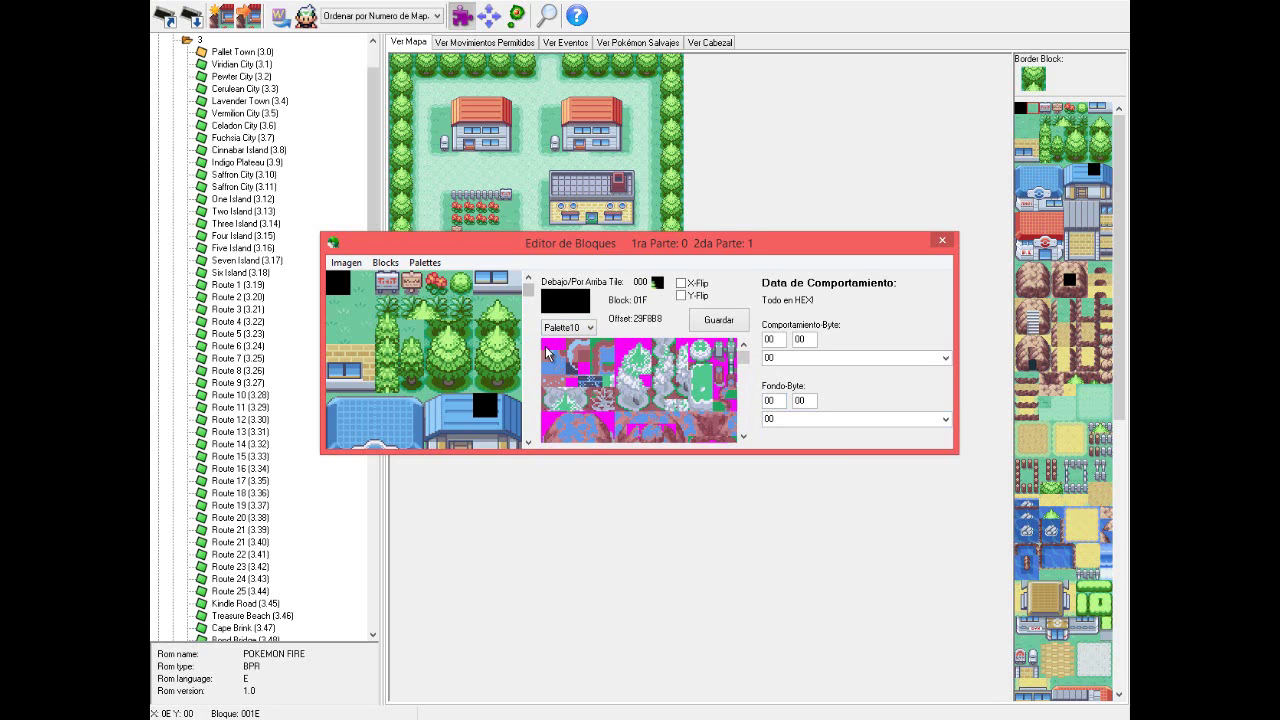
left_click(553, 350)
left_click(578, 351)
left_click(566, 366)
left_click(620, 385)
left_click(567, 327)
left_click(570, 447)
Step: Inspect the tiles and behavior data of several building and vegetation blocks, and close the block editor
left_click(435, 408)
left_click(435, 408)
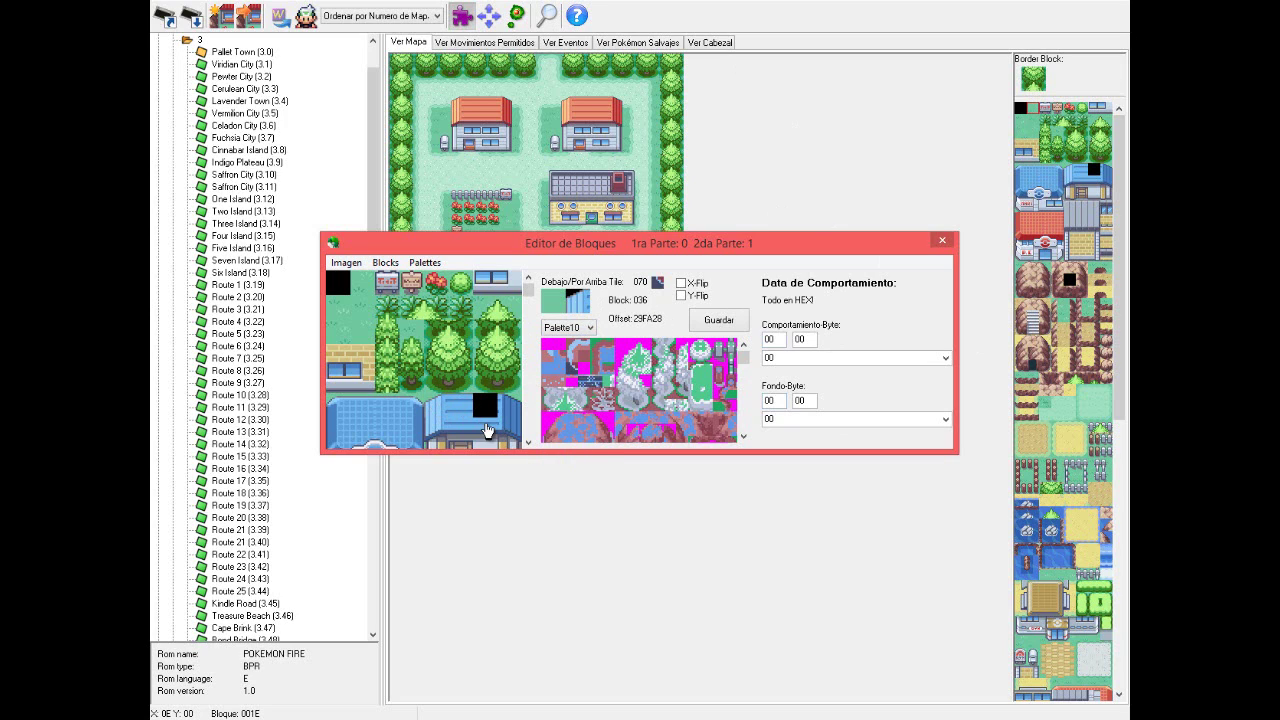
left_click(467, 409)
left_click(467, 408)
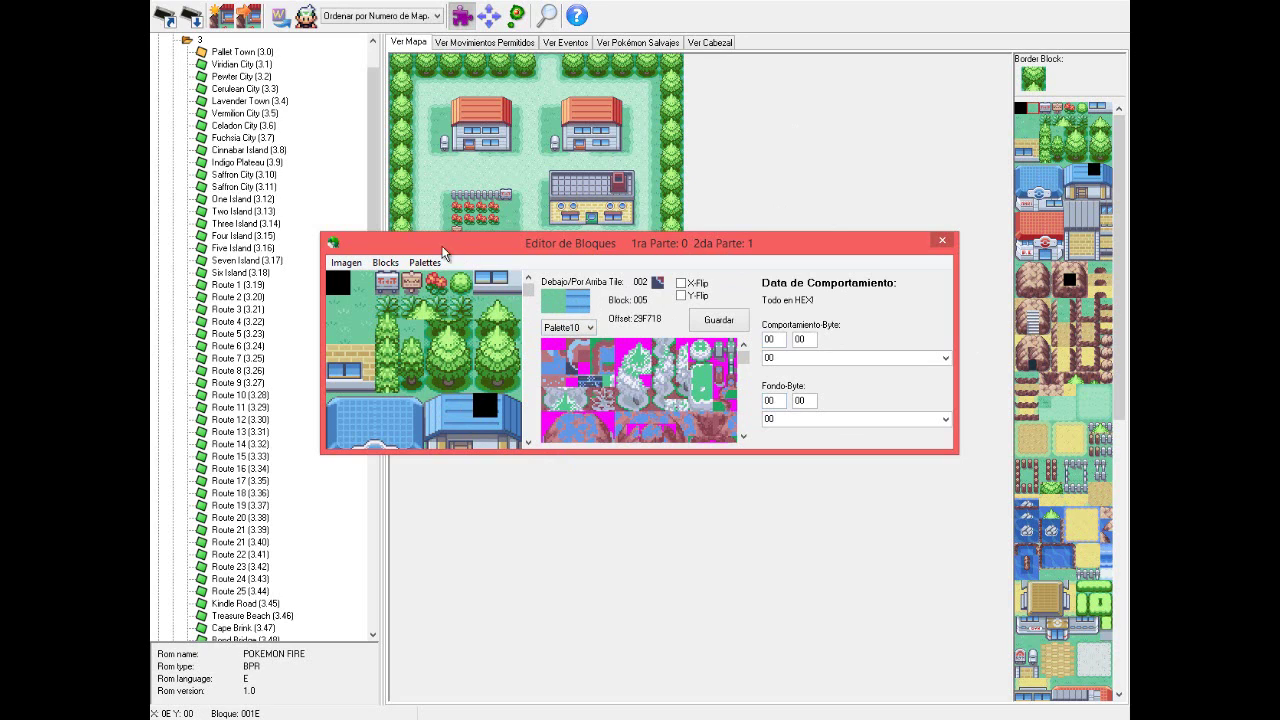
left_click(404, 306)
left_click(390, 318)
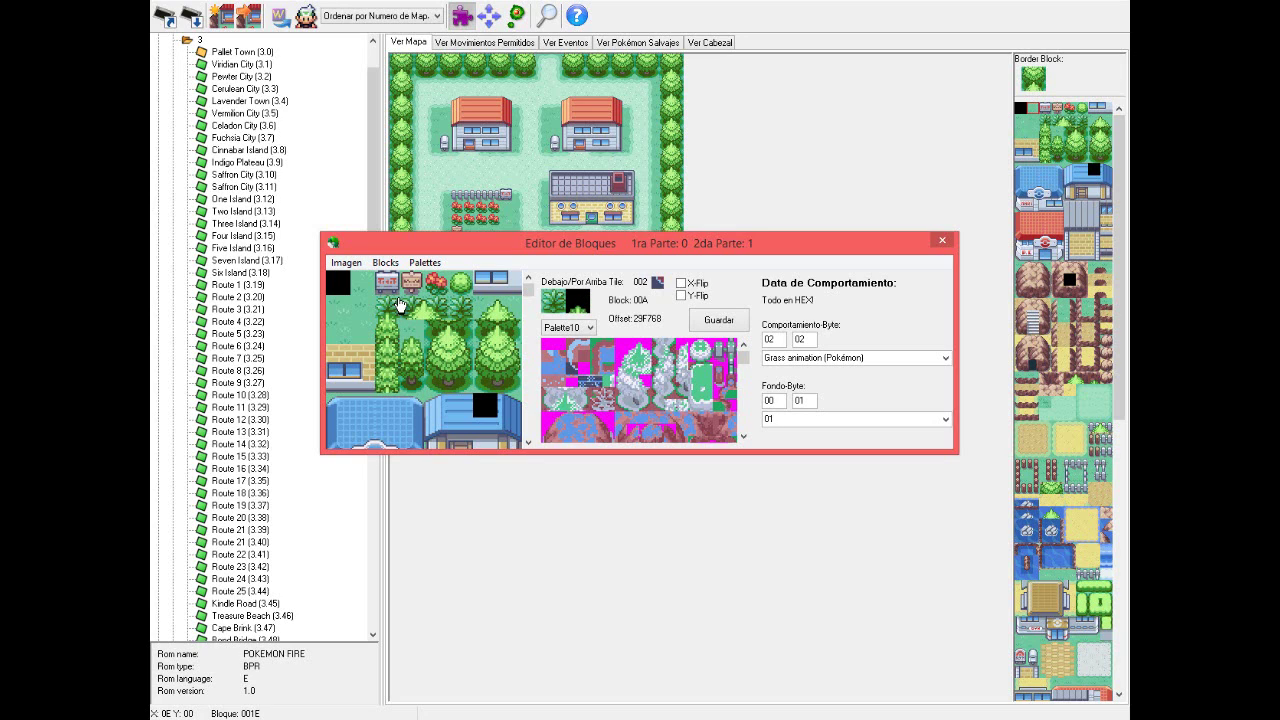
left_click(402, 305)
left_click(404, 290)
left_click(457, 274)
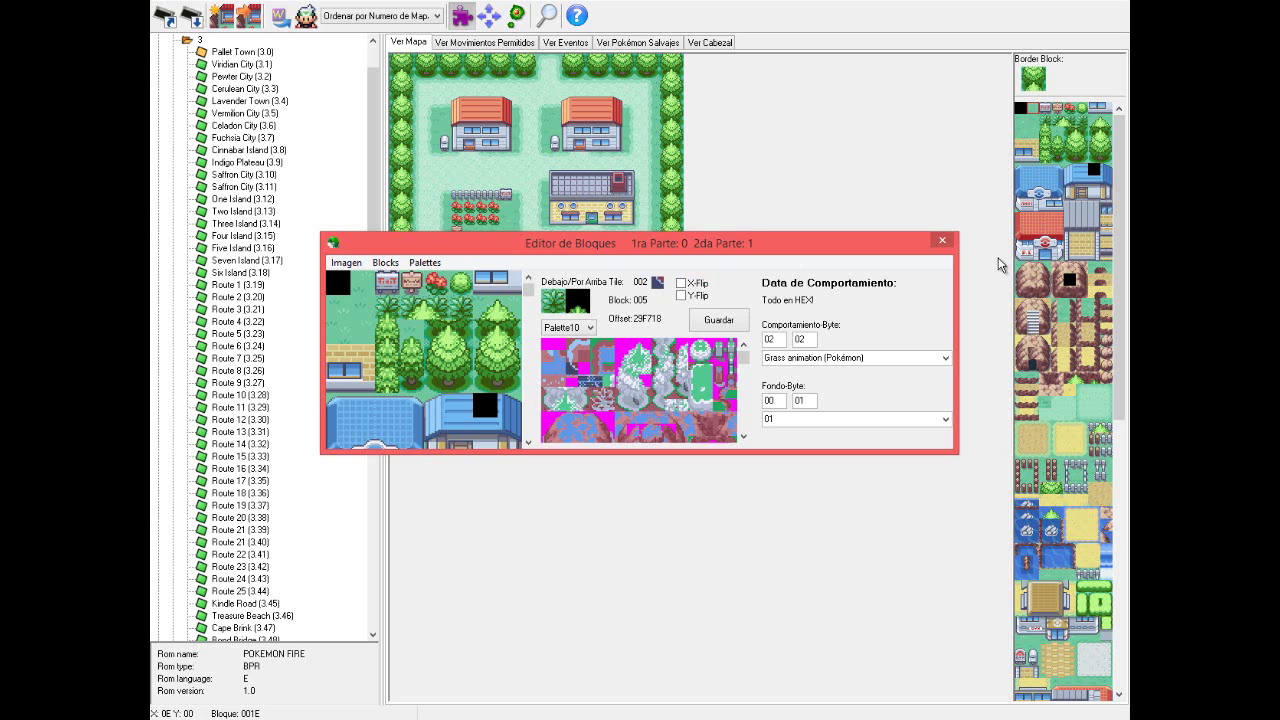
left_click(941, 242)
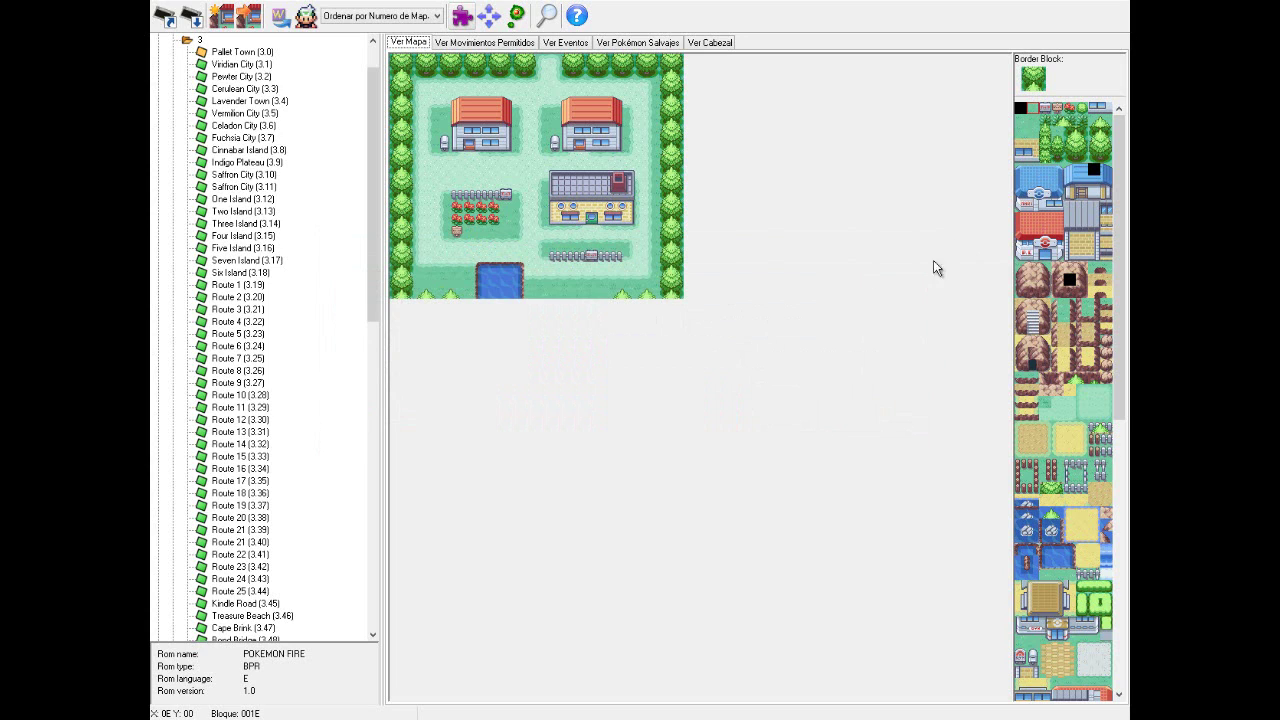
Step: Reopen the block editor, compare the tile image in Palette1 and Palette0, and show the tileset image options
left_click(468, 25)
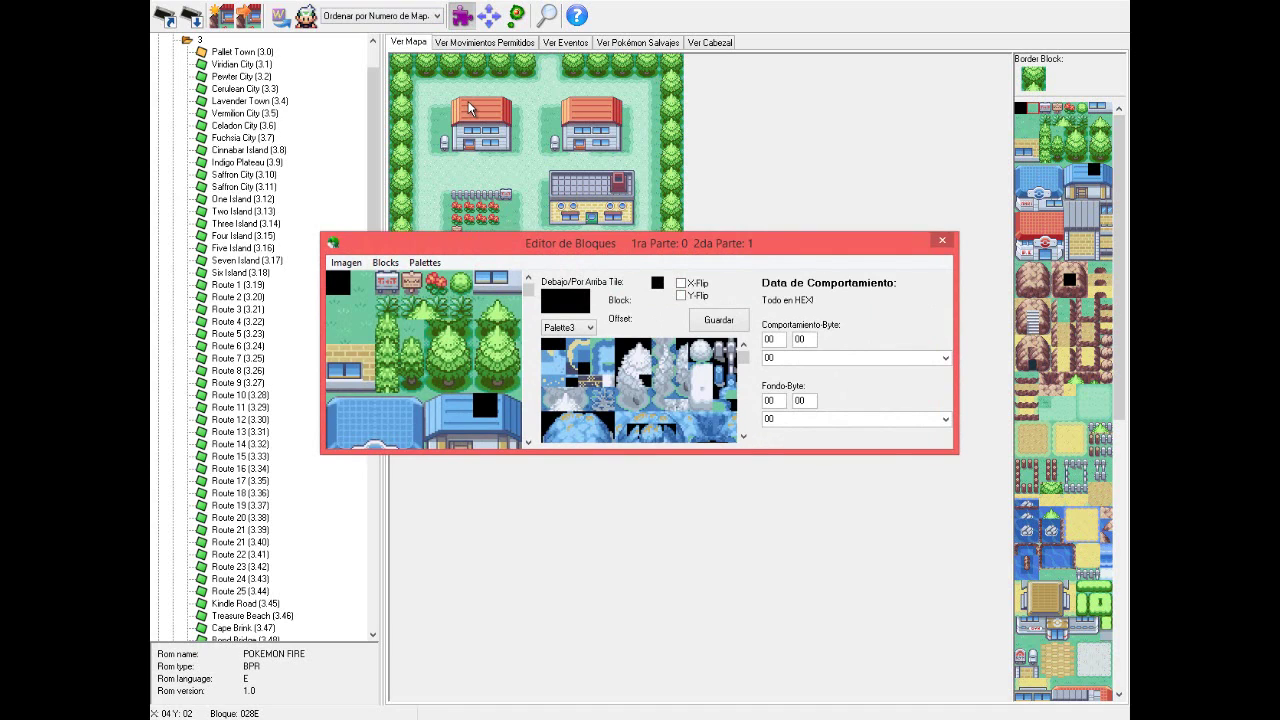
left_click(570, 329)
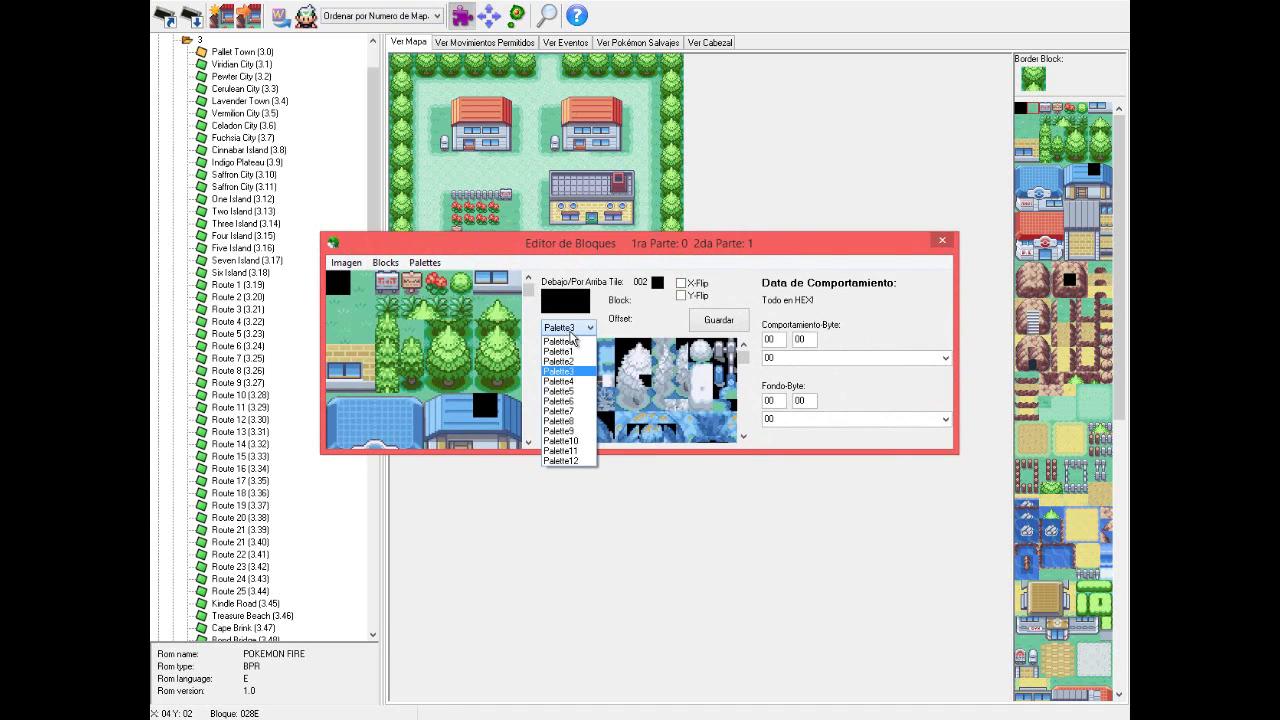
left_click(546, 252)
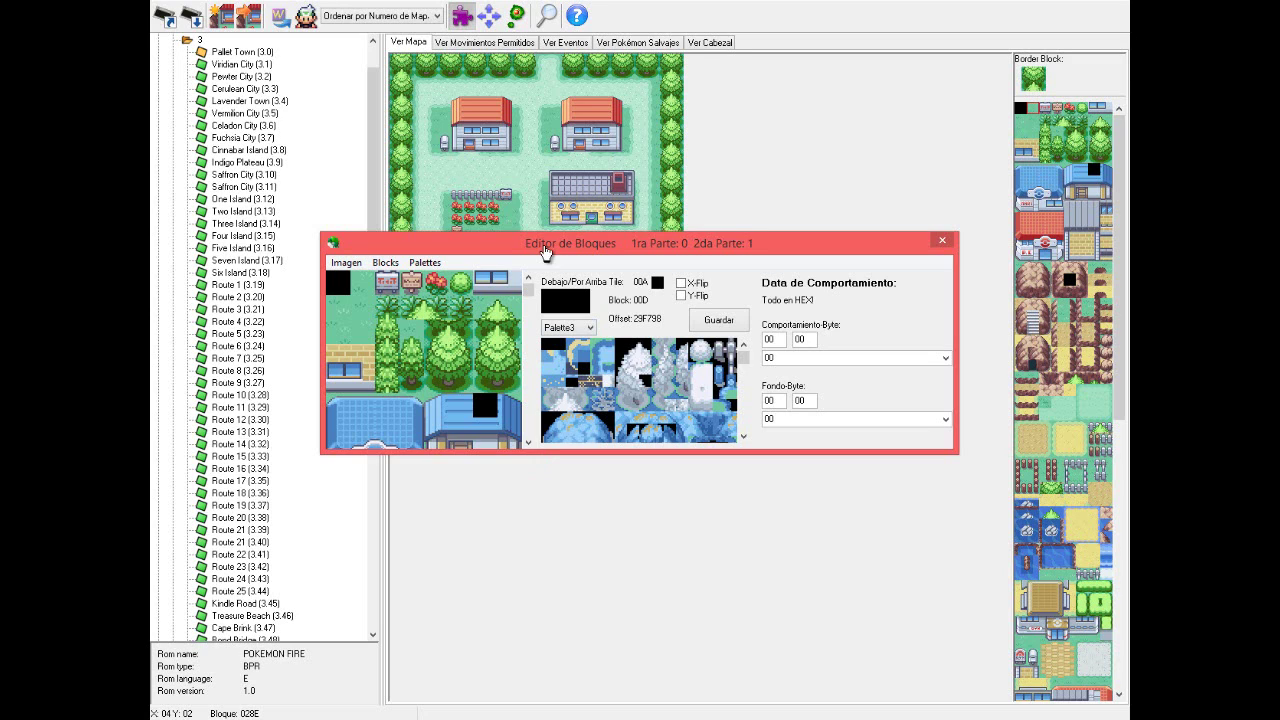
left_click(590, 328)
left_click(560, 352)
left_click(590, 328)
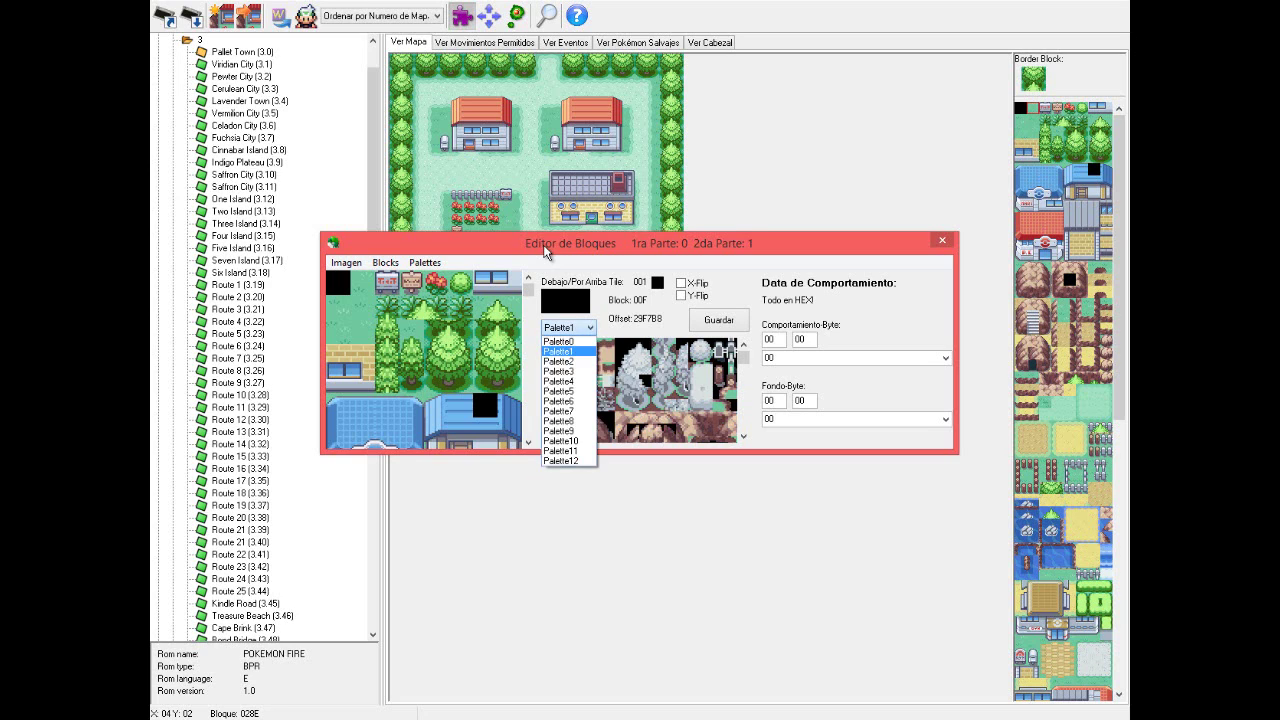
left_click(560, 342)
key("Down")
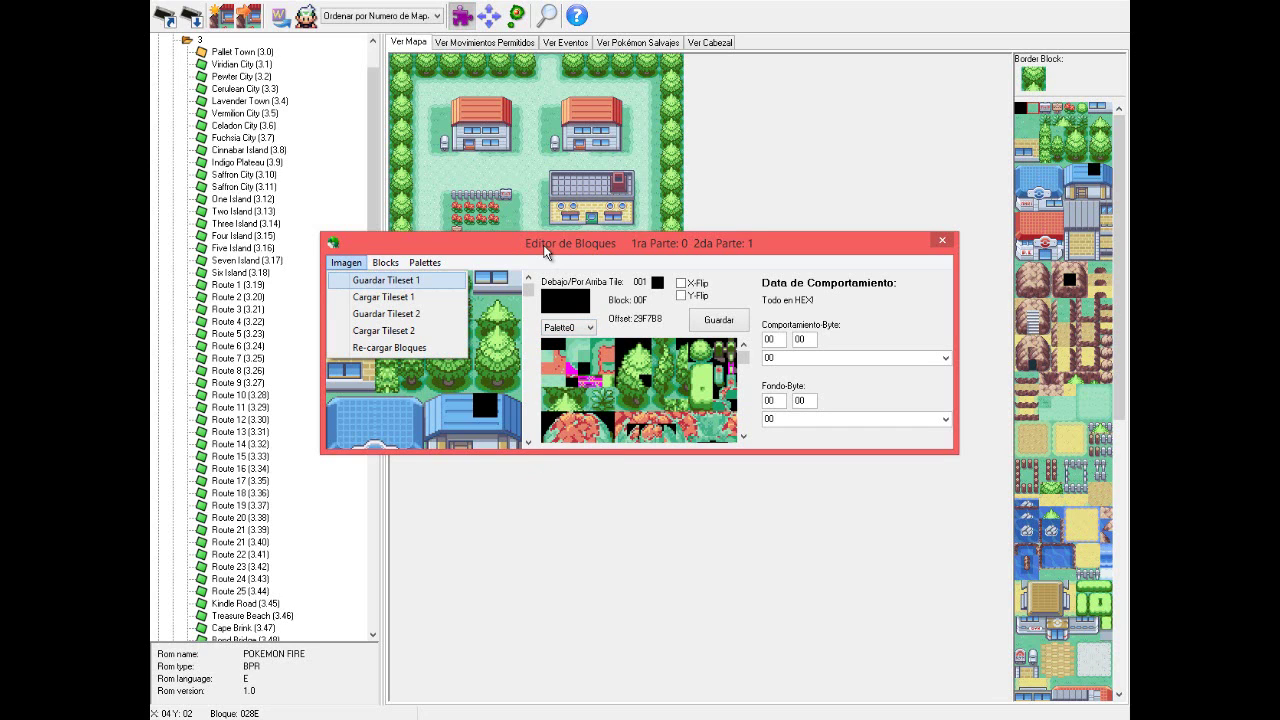
key("Return")
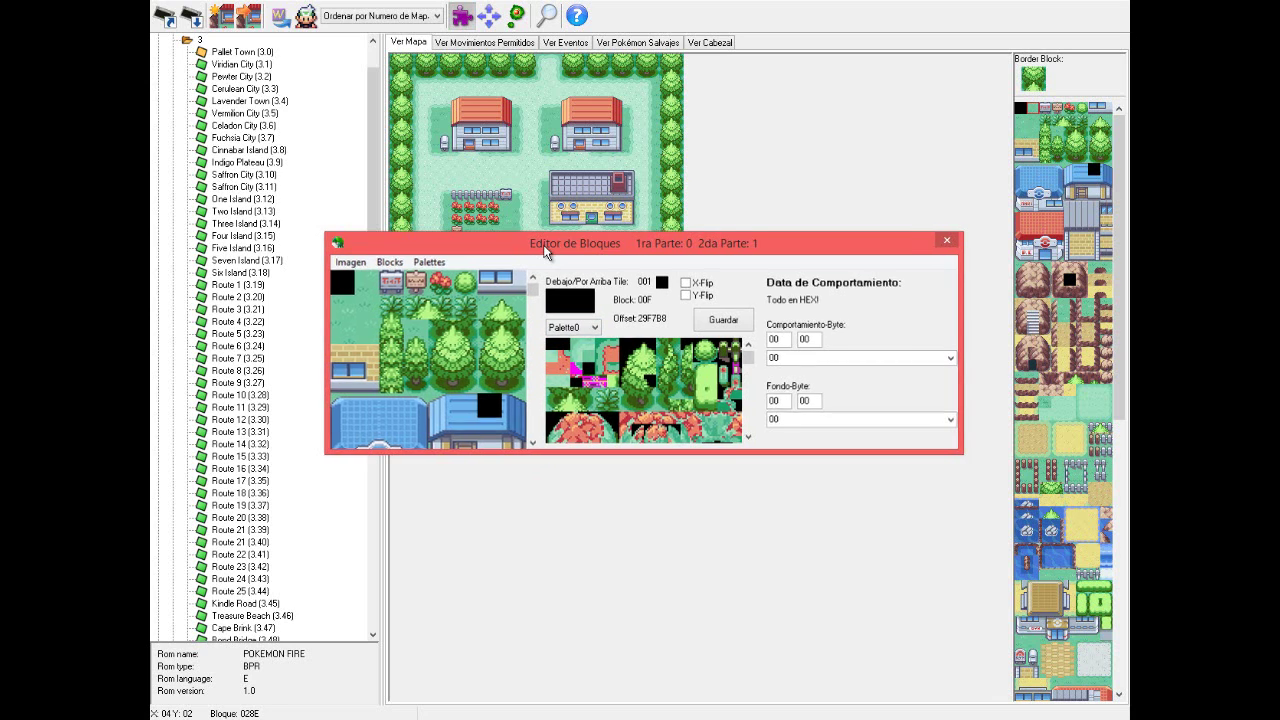
Step: Close the block editor and open the Route 1 map, saving the pending changes
left_click(947, 240)
left_click(249, 101)
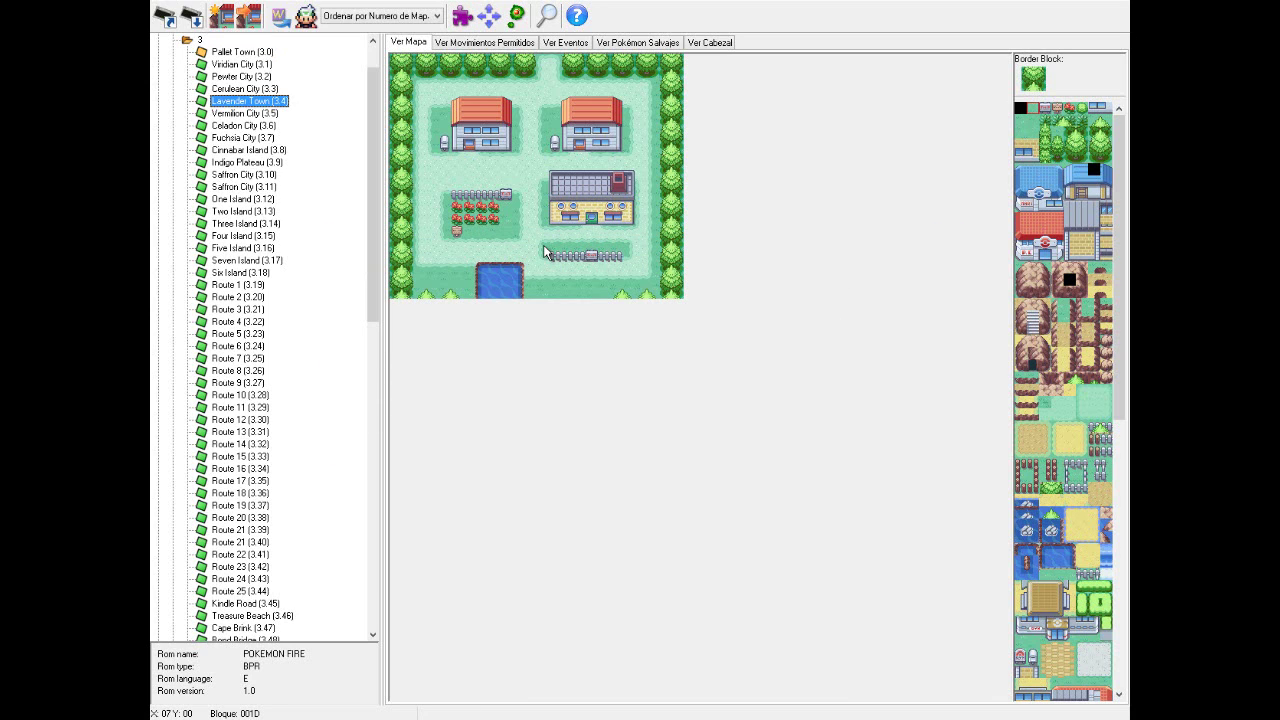
double_click(249, 101)
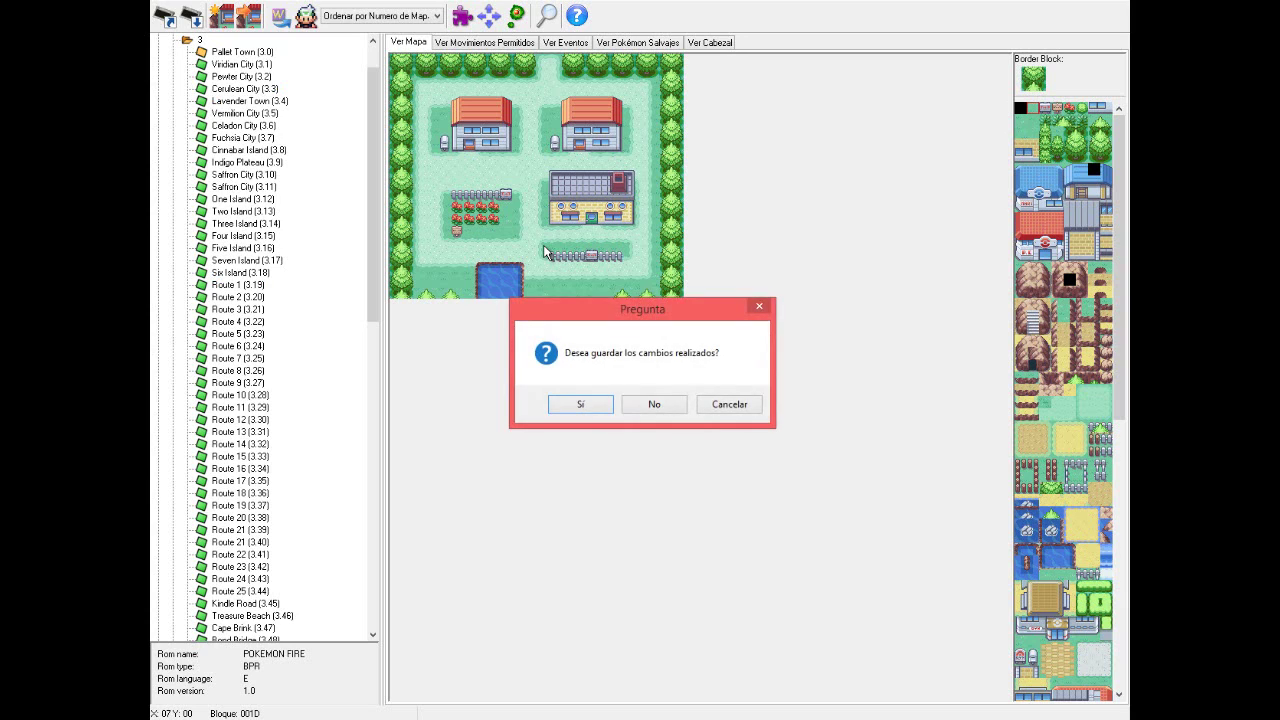
key("Return")
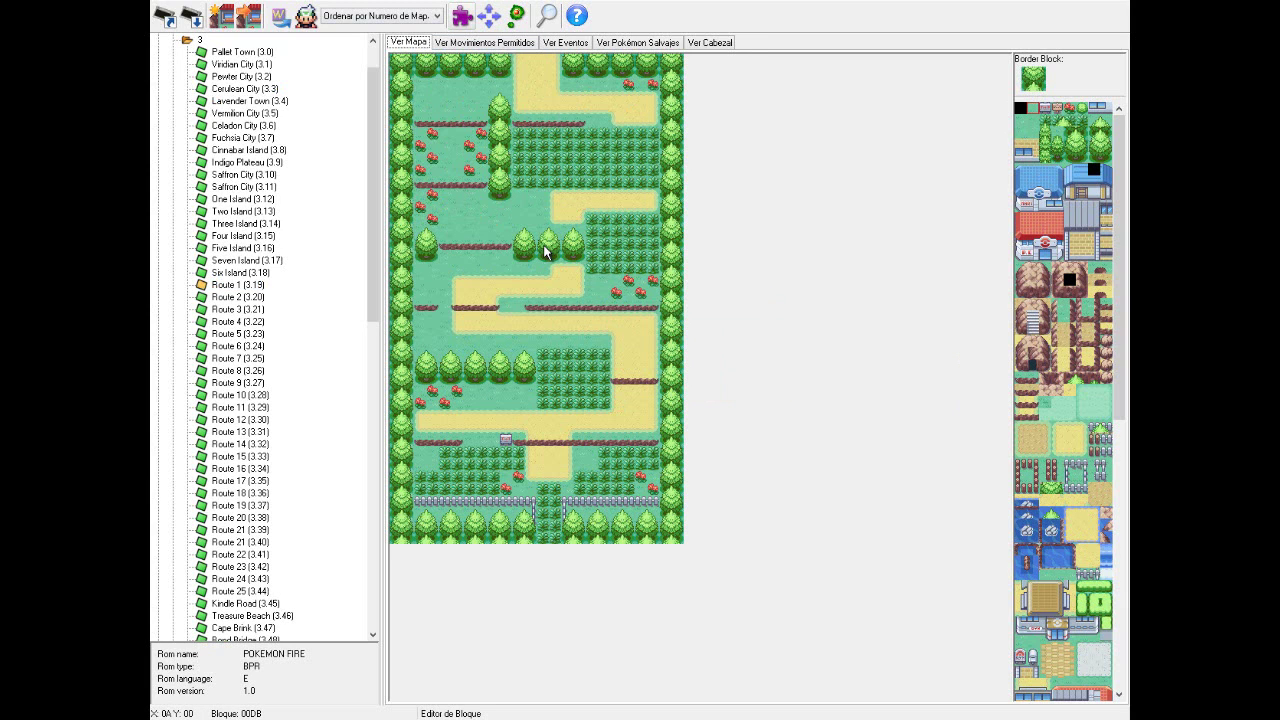
Step: Open the block editor for Route 1 and display its tile image in Palette0
left_click(461, 16)
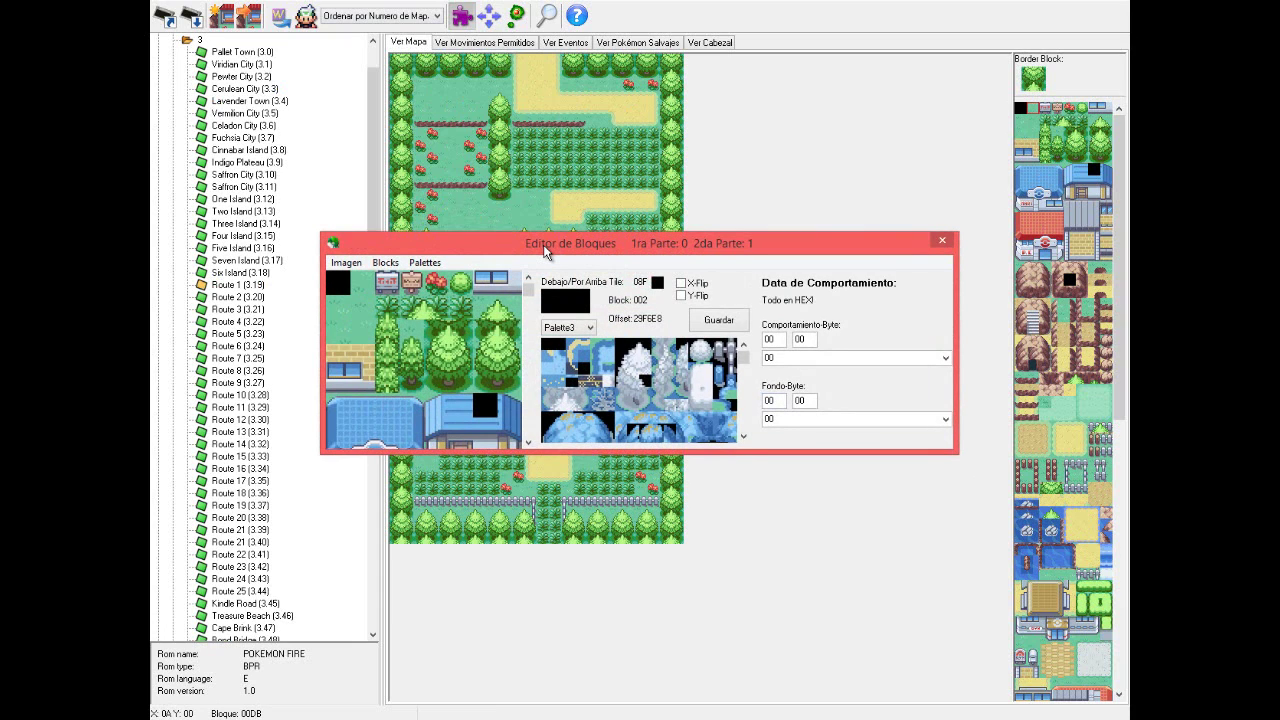
left_click(590, 328)
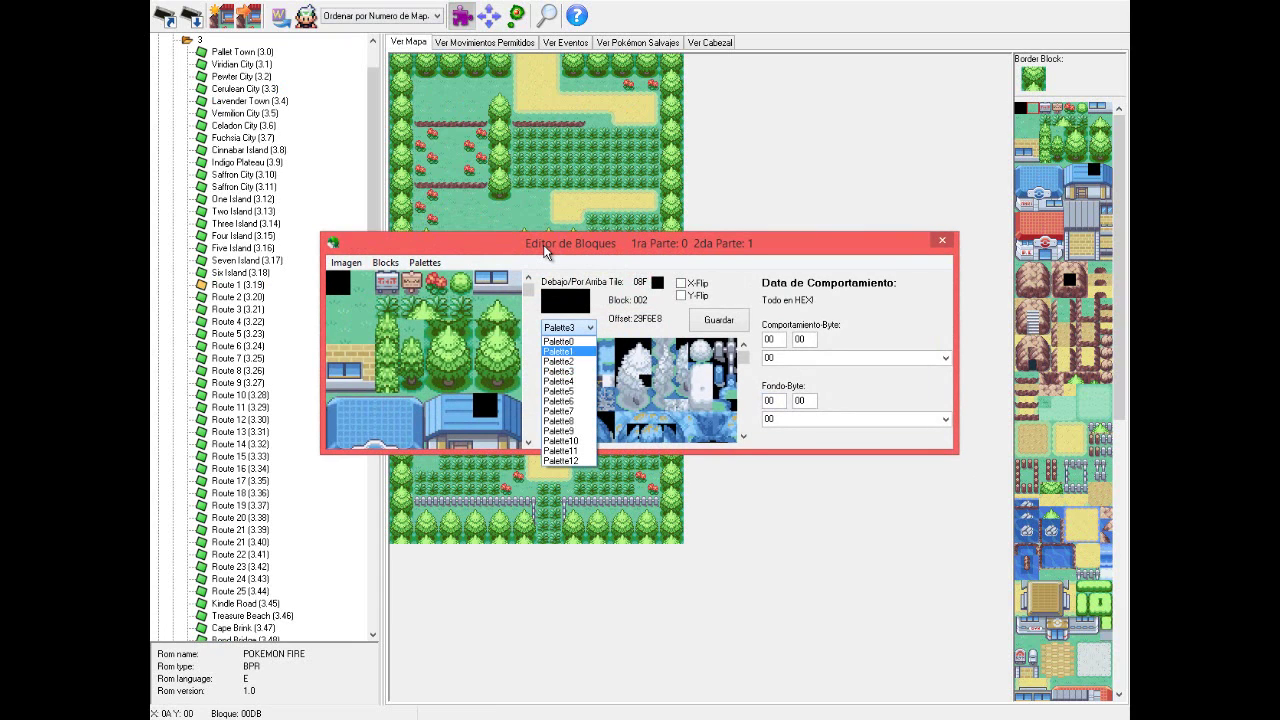
key("Up")
key("Return")
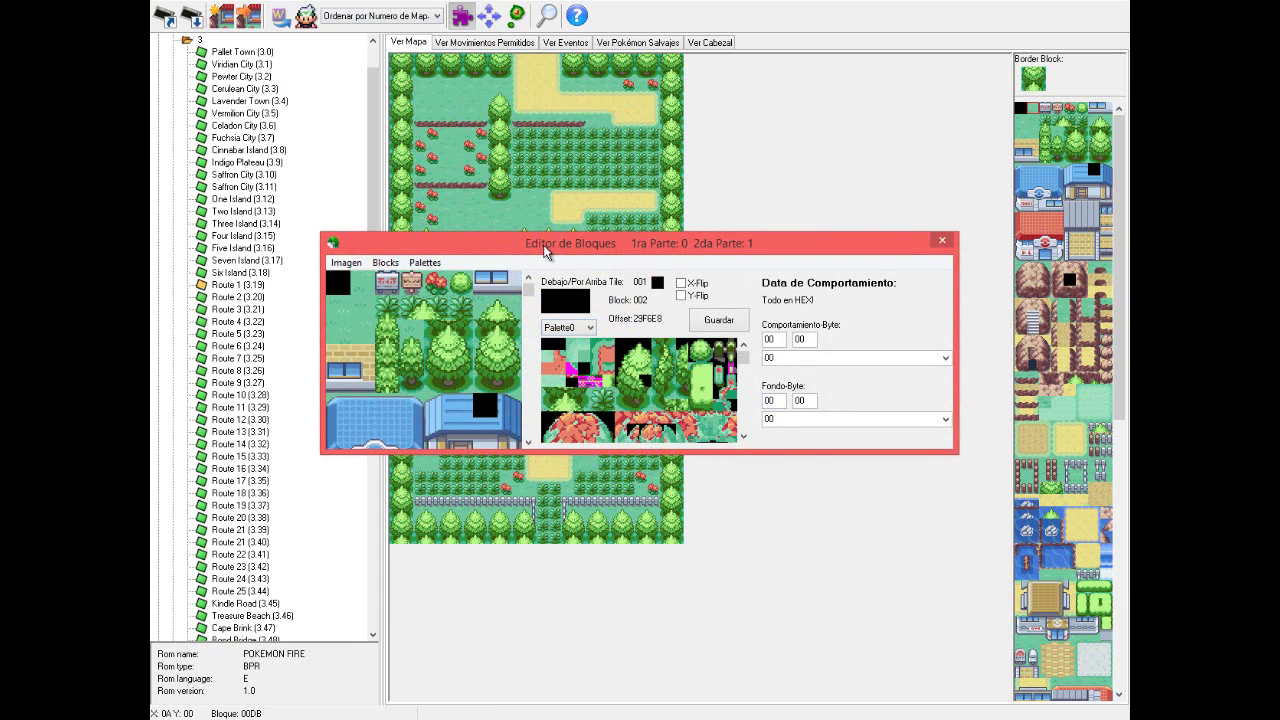
Step: Step through the tile image from Palette1 to Palette6, looking at which tiles suit each palette
left_click(590, 328)
left_click(568, 351)
key("alt+Down")
key("Return")
key("Tab")
key("Down")
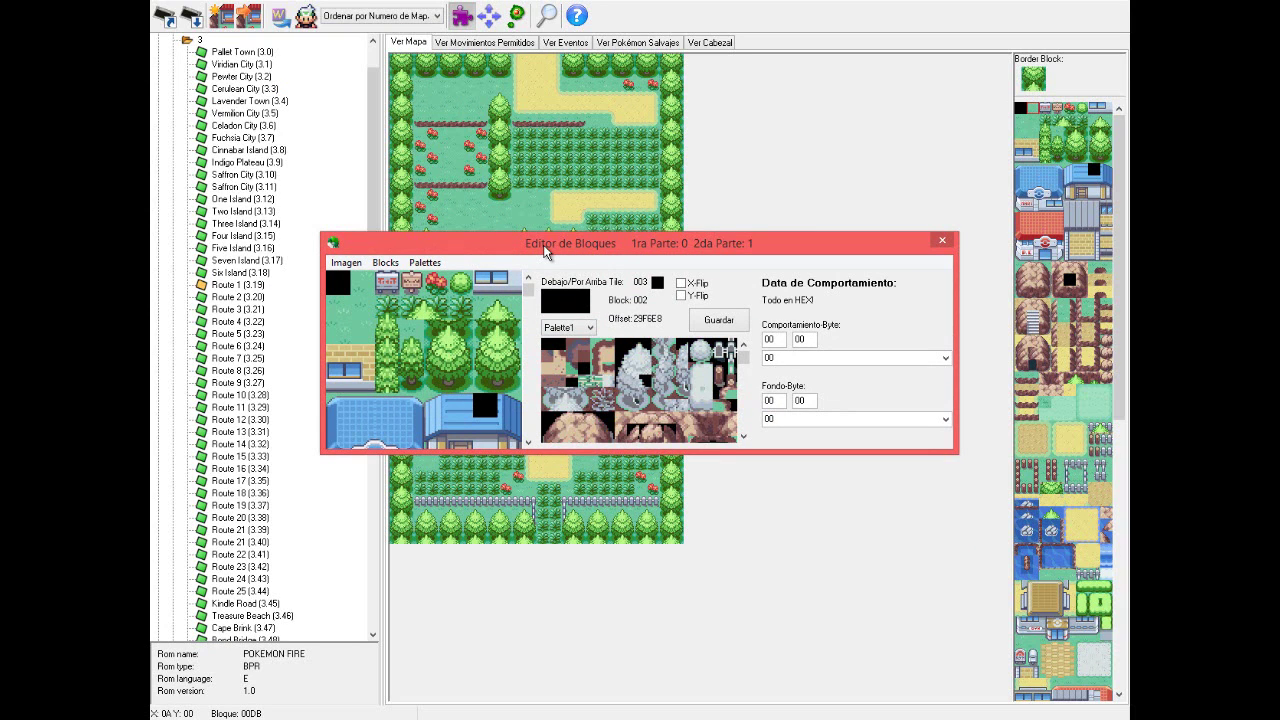
key("Down")
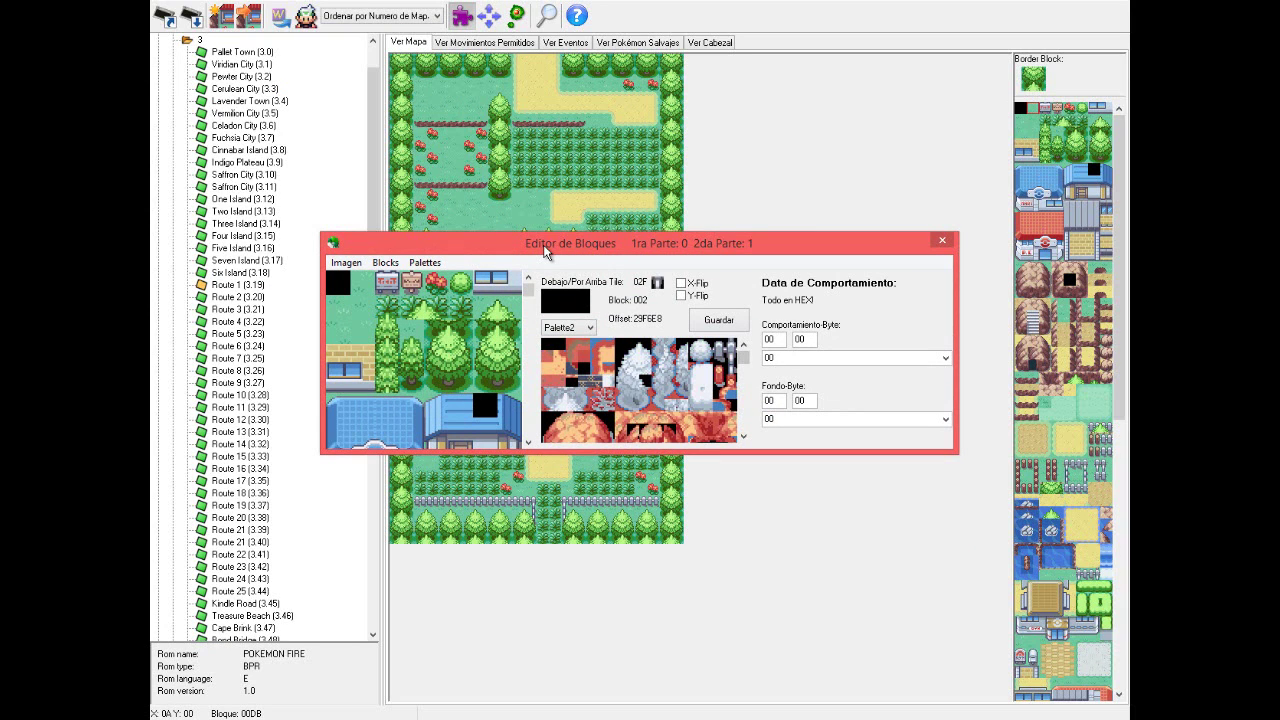
key("Down")
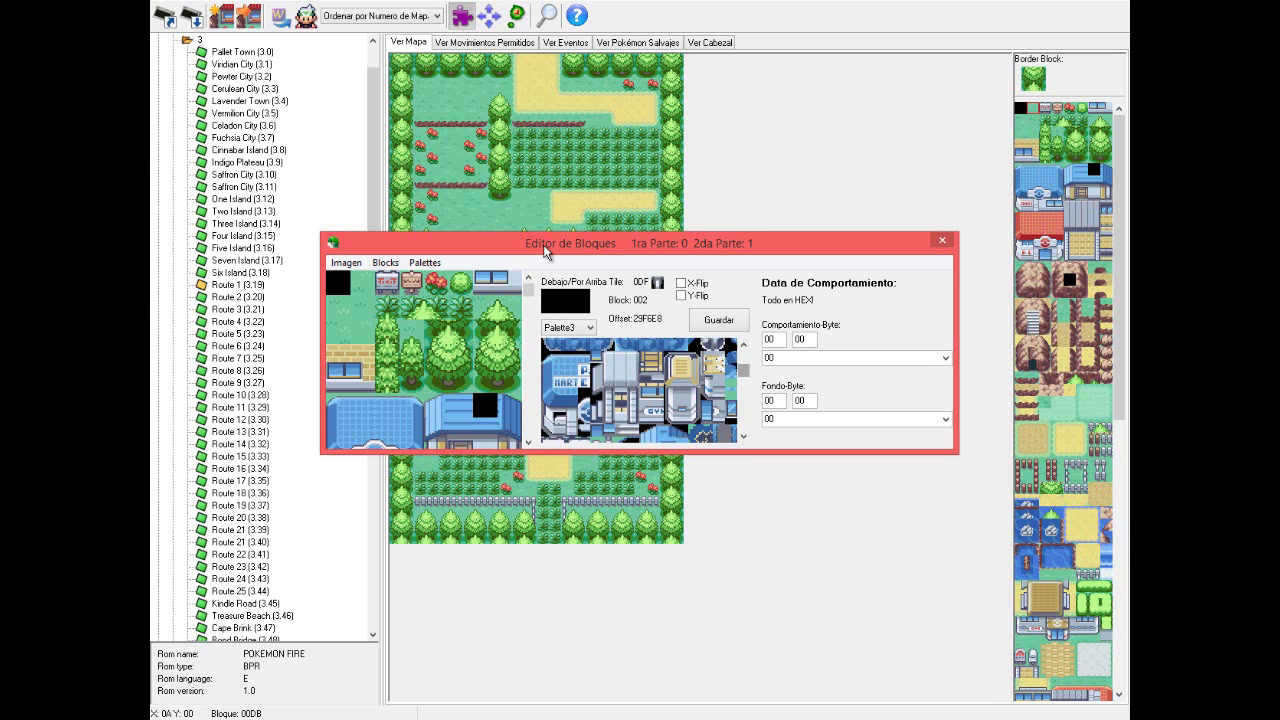
key("Down")
key("Down")
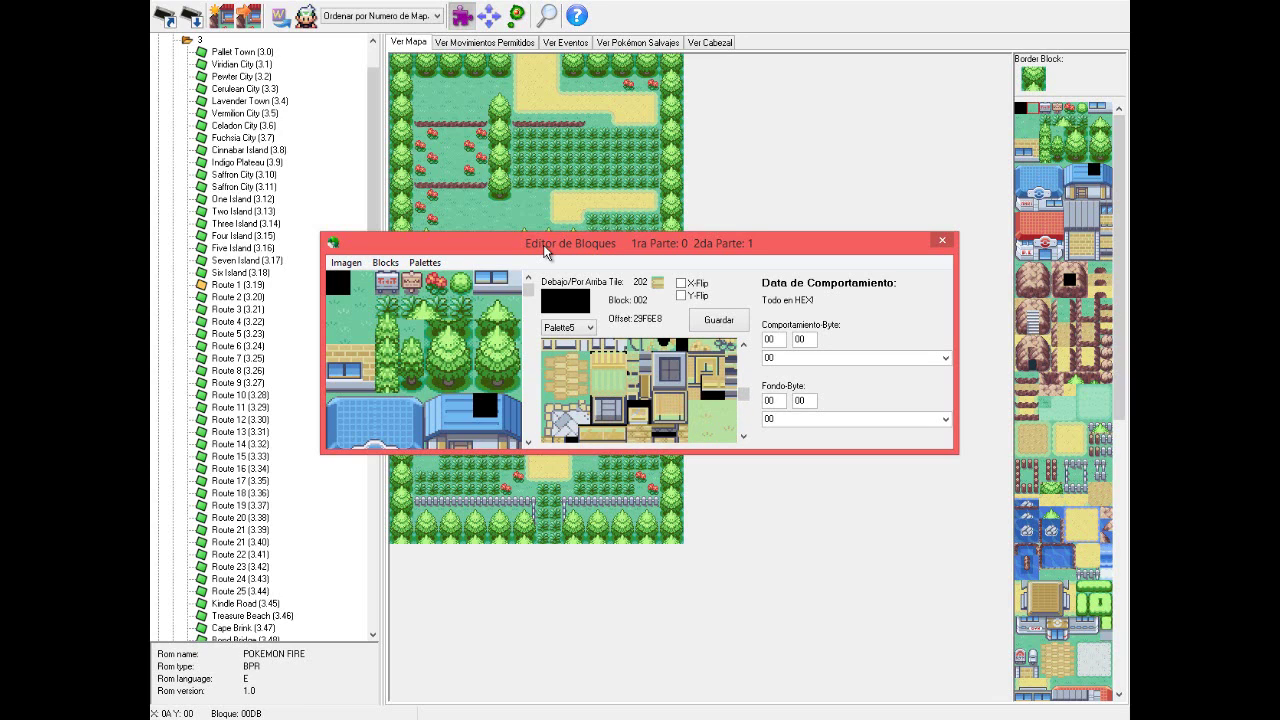
key("Down")
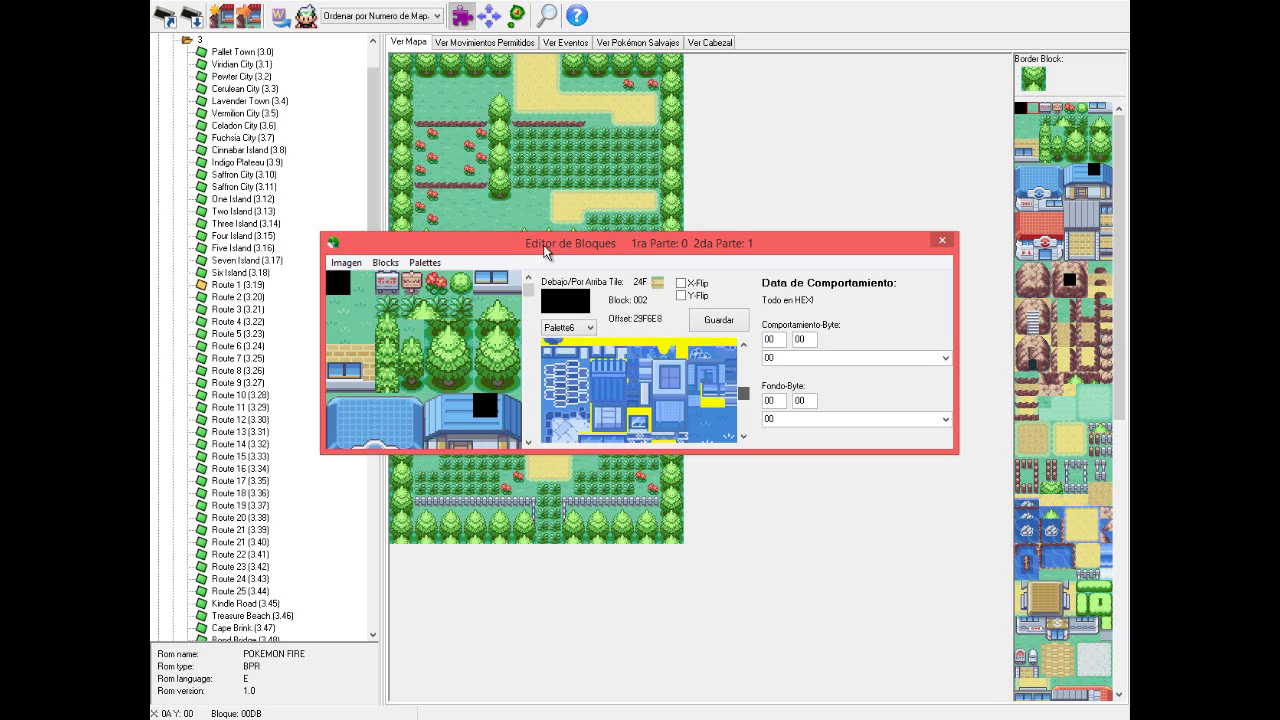
Step: Step the tile image back from Palette6 to Palette0, check the palette choices, and close the block editor
scroll(640, 390, "up", 5)
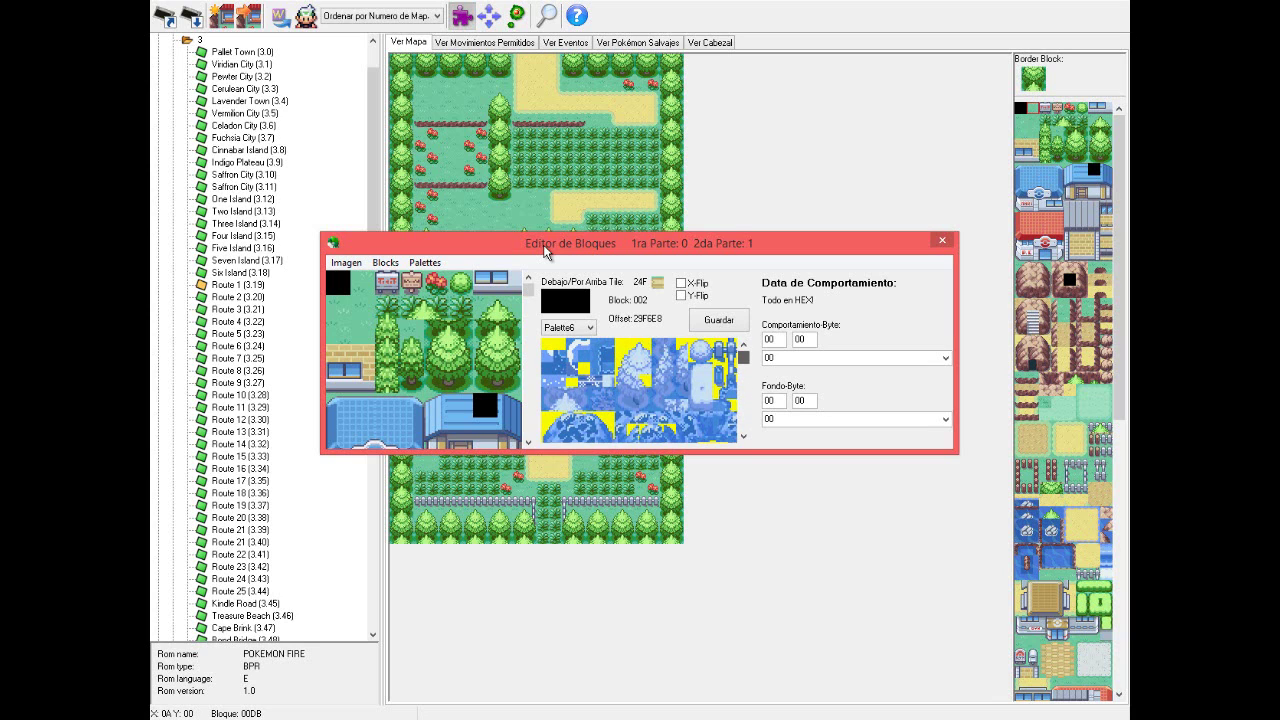
key("Up")
key("Up")
key("Up")
key("Up")
key("Up")
key("Up")
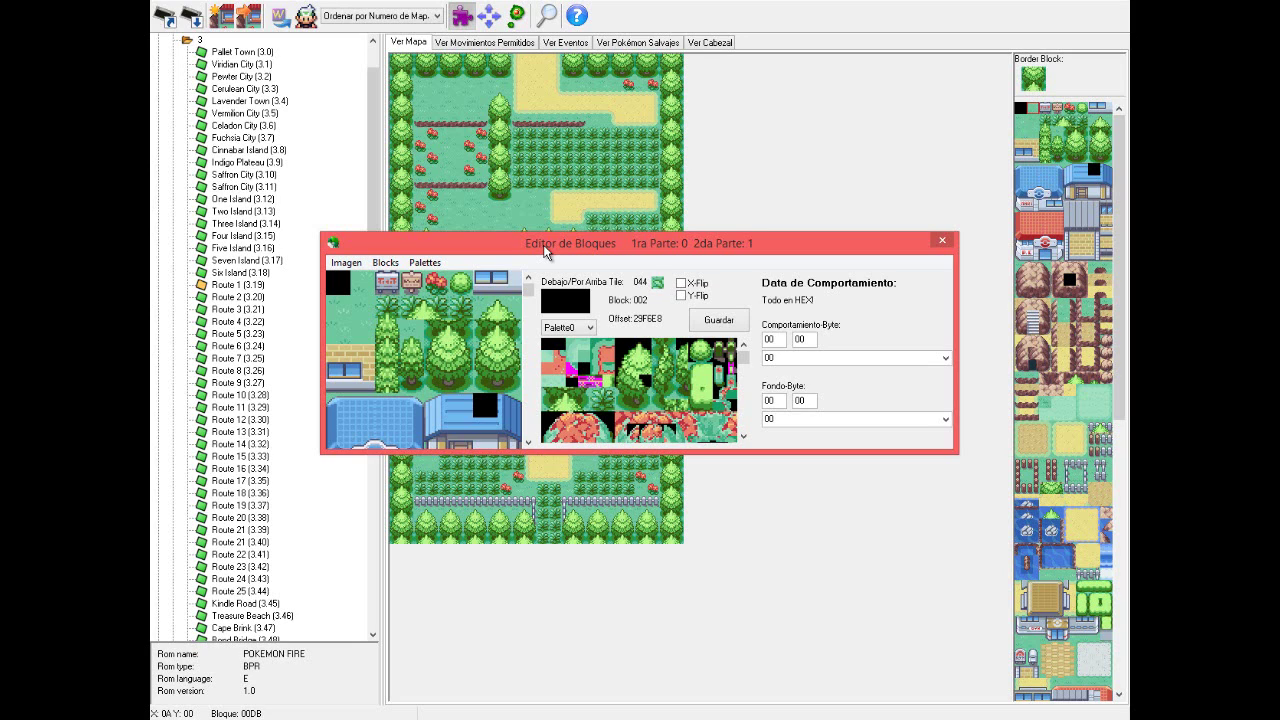
left_click(588, 328)
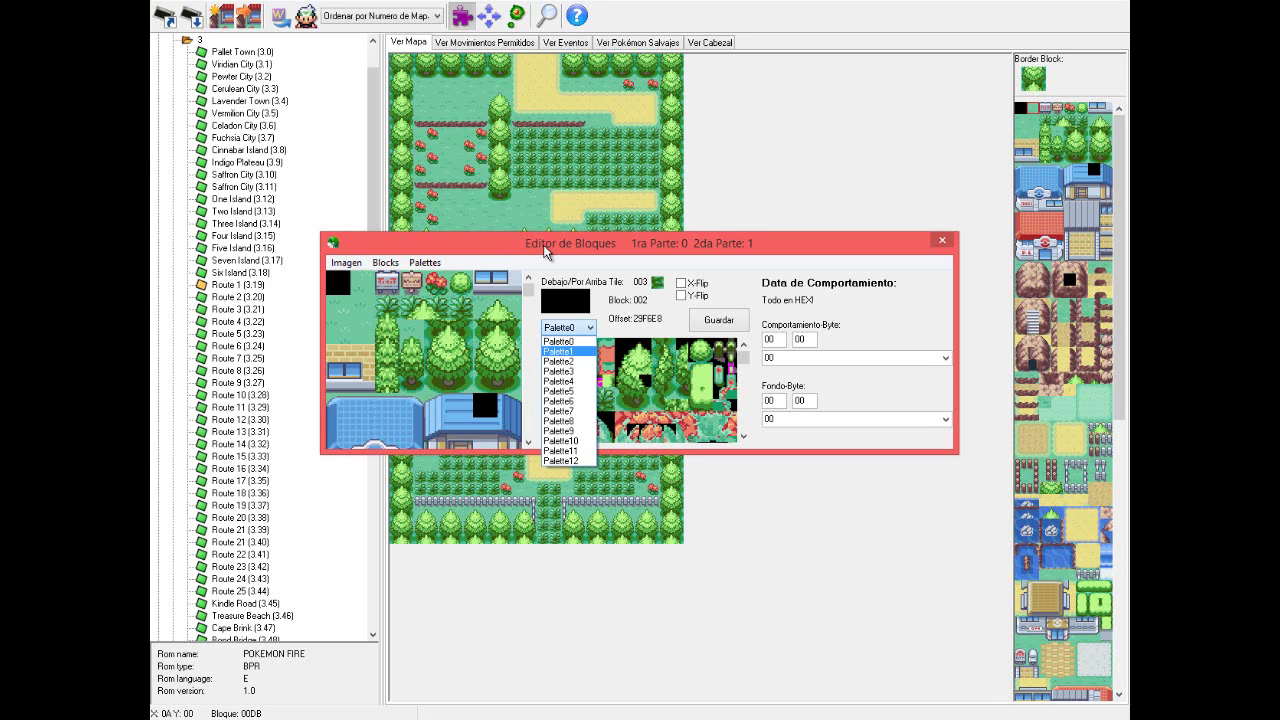
left_click(588, 328)
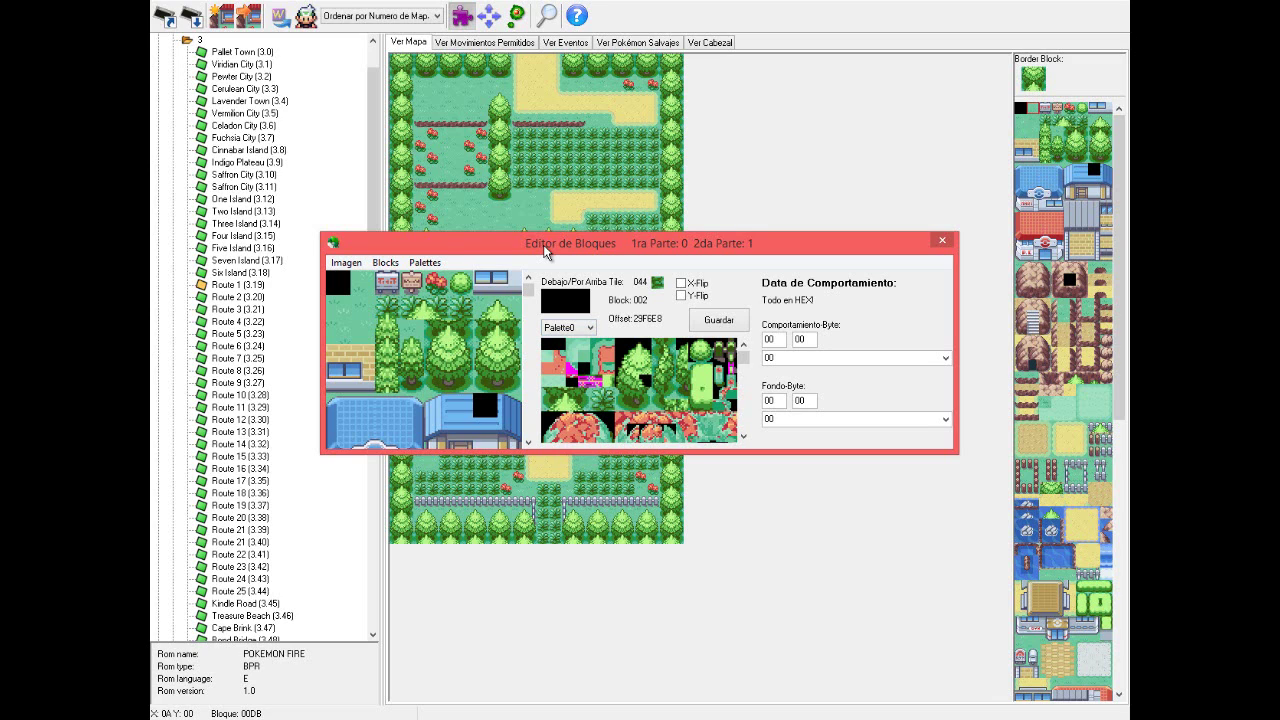
key("alt")
left_click(942, 240)
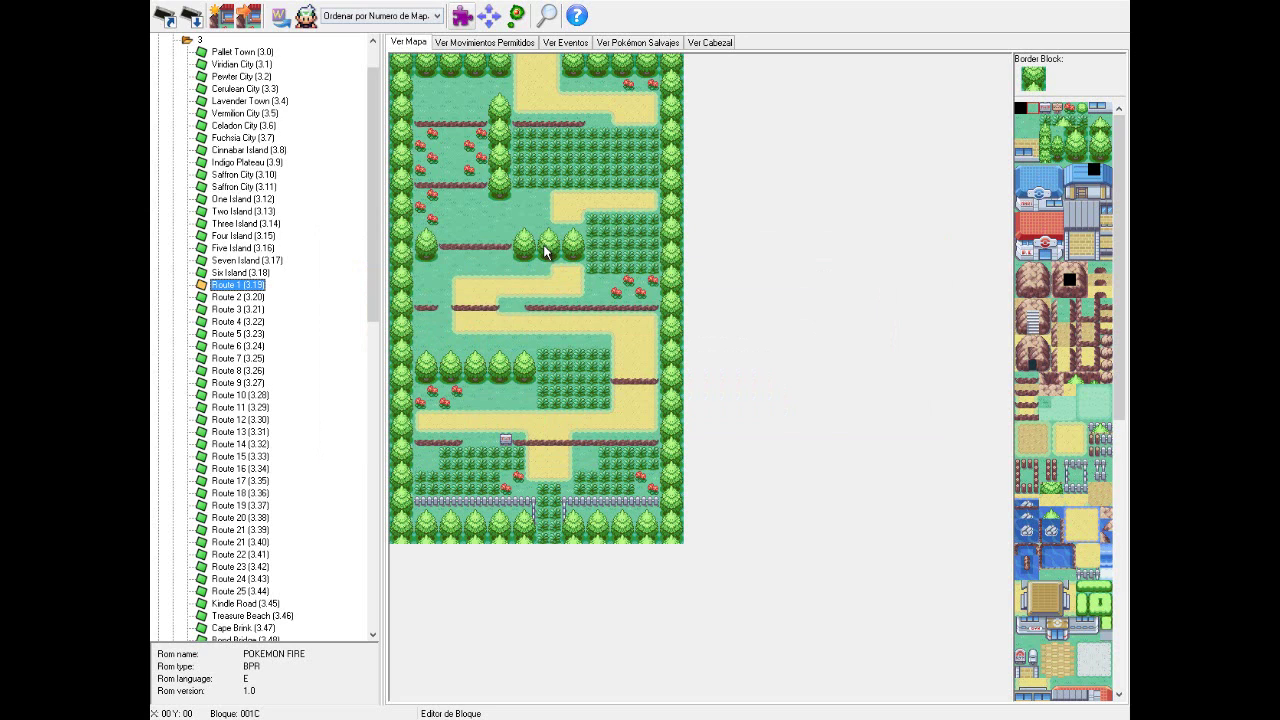
Step: Reopen the block editor for Route 1 and set its tile image to Palette0
left_click(462, 16)
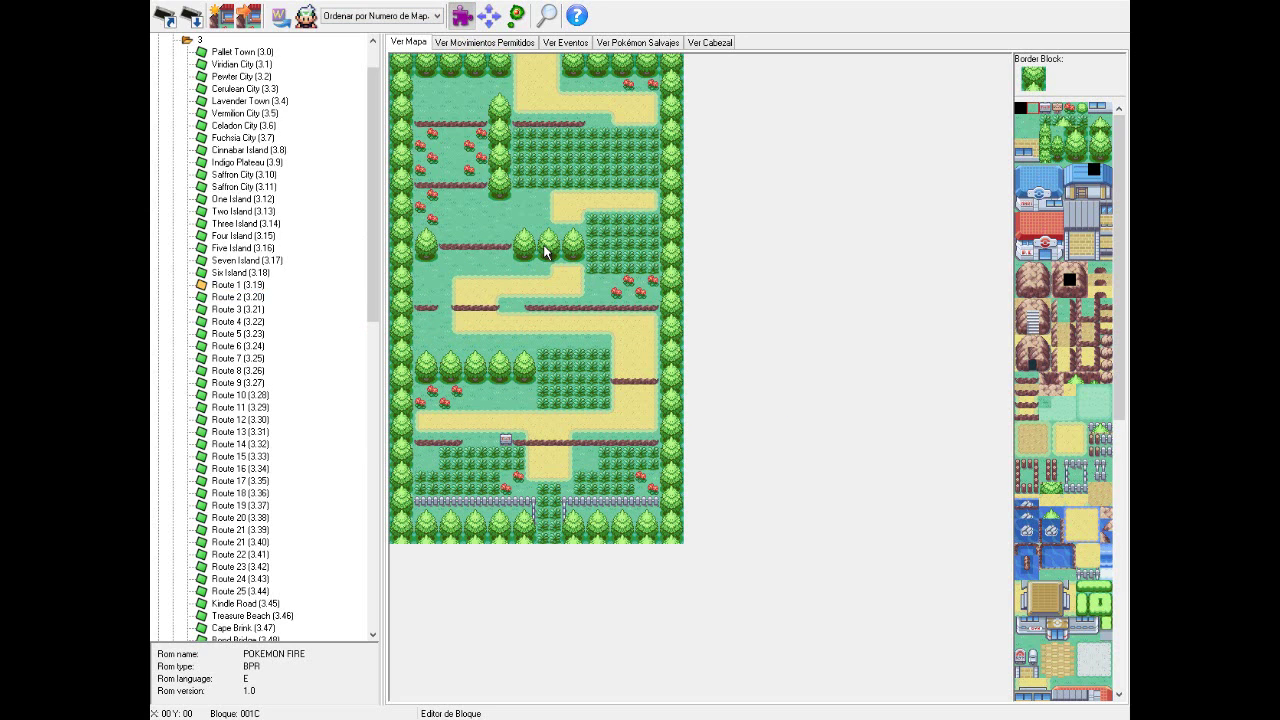
left_click(573, 328)
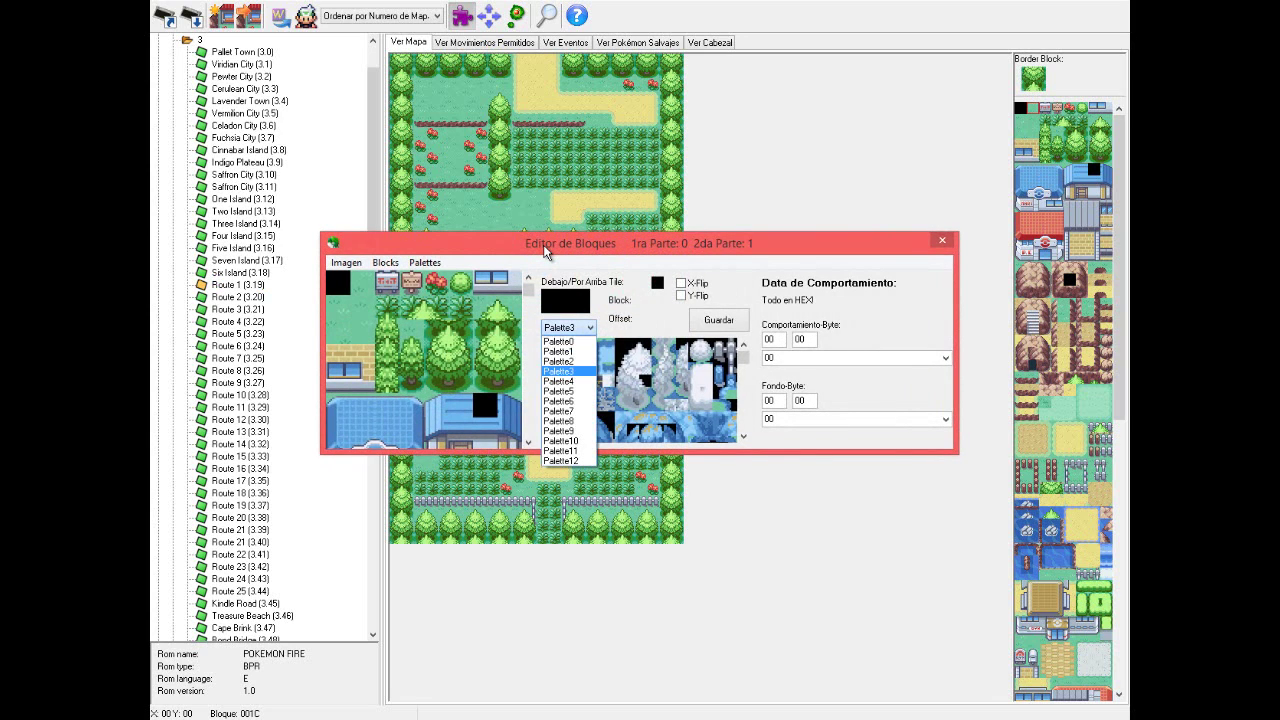
left_click(571, 342)
left_click(573, 328)
left_click(573, 328)
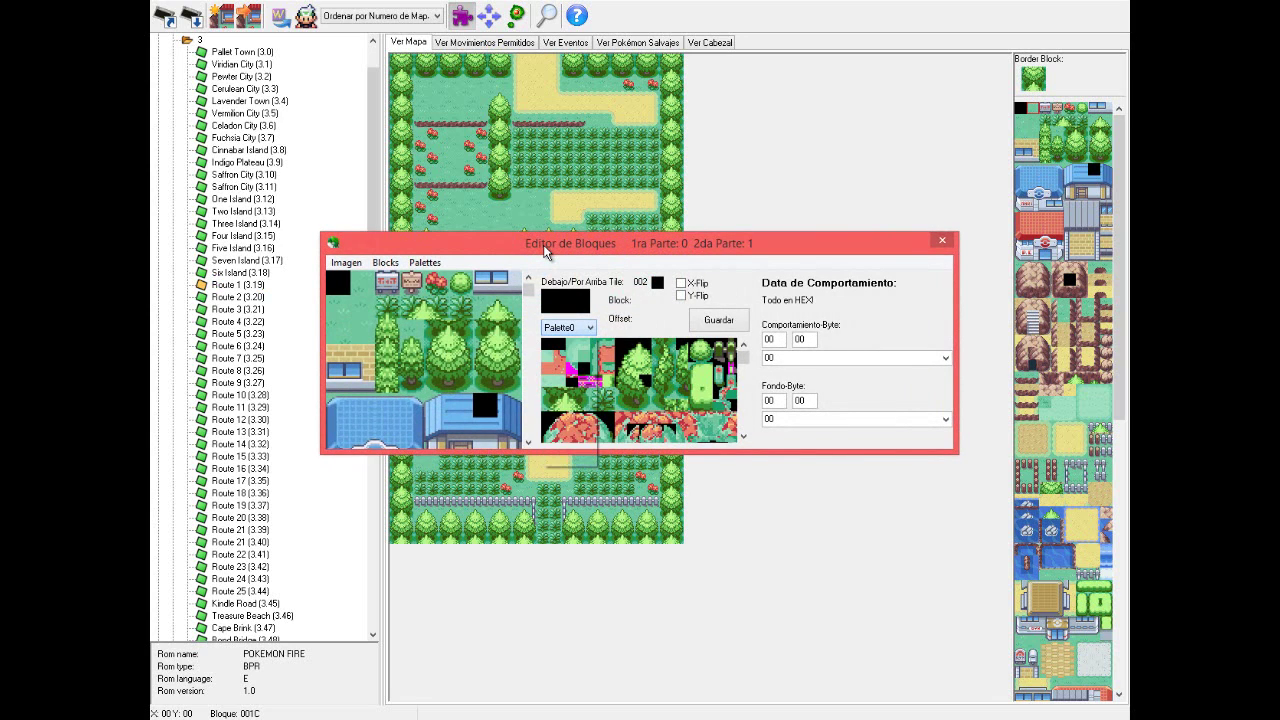
left_click(573, 328)
left_click(573, 328)
Step: Export Tileset 1 from the block editor as a Device Independent Bitmap named Tileset0 in the Escritorio folder
left_click(346, 263)
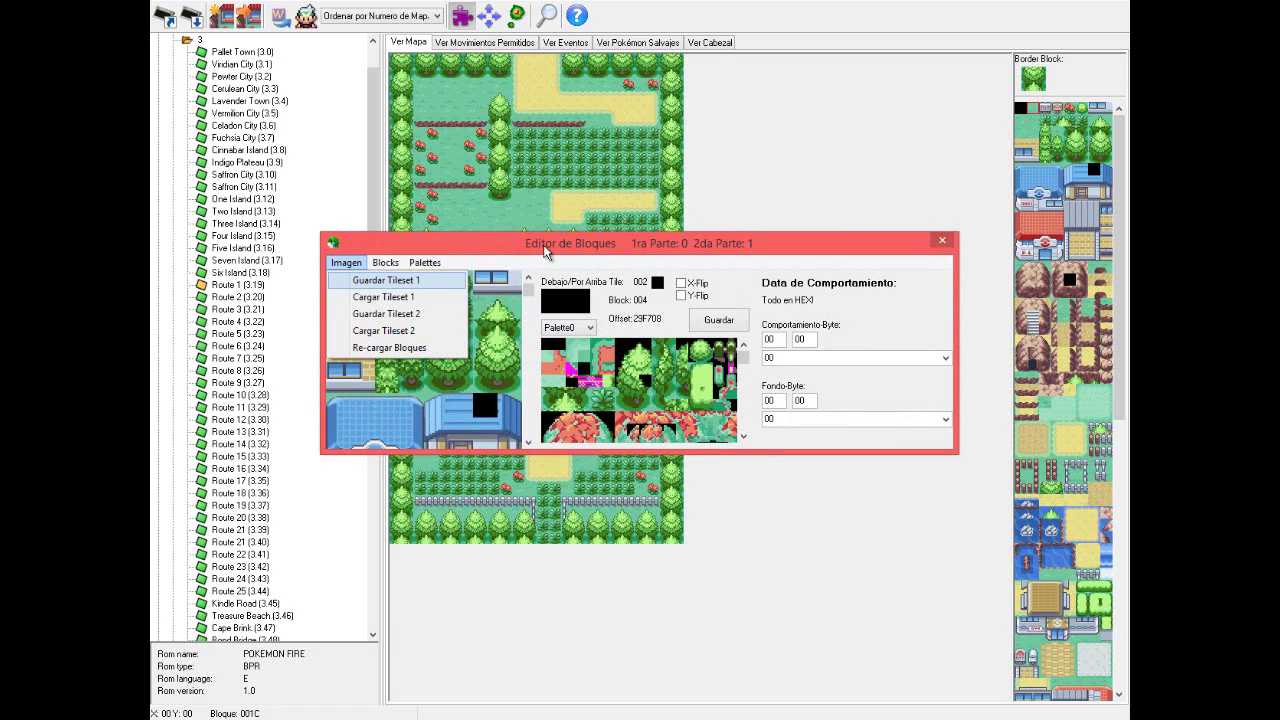
key("Return")
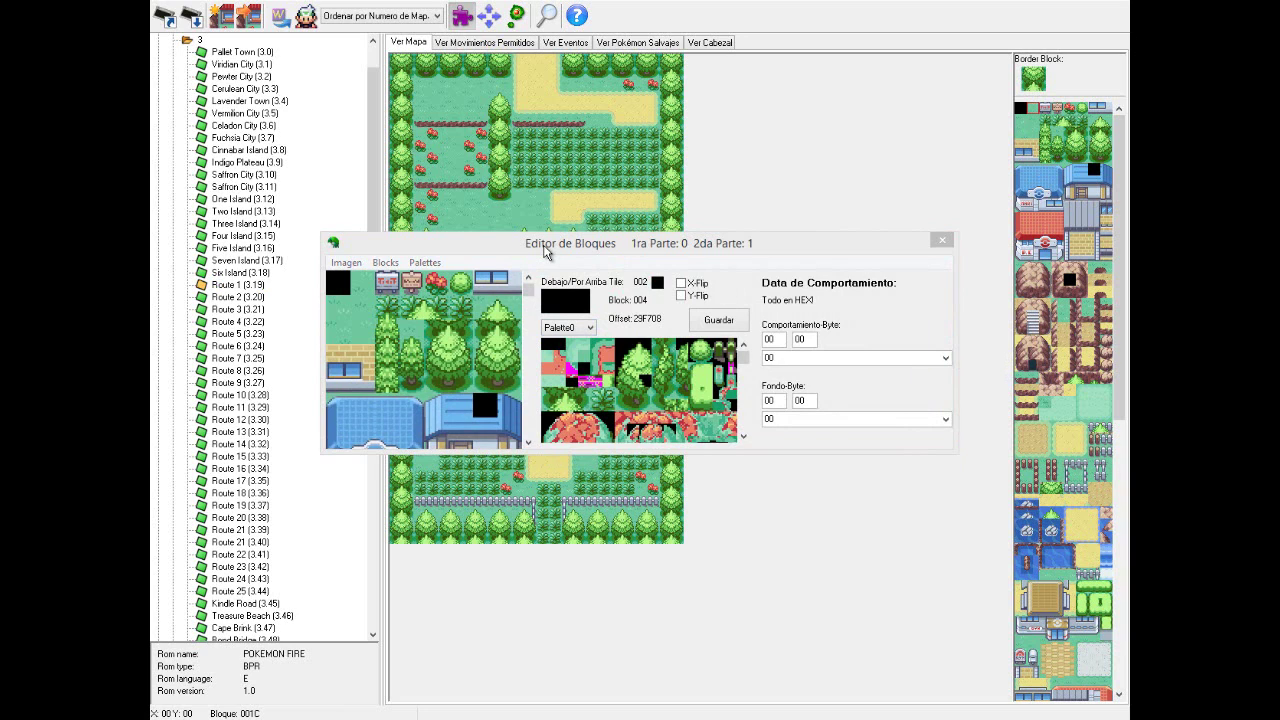
left_click(895, 69)
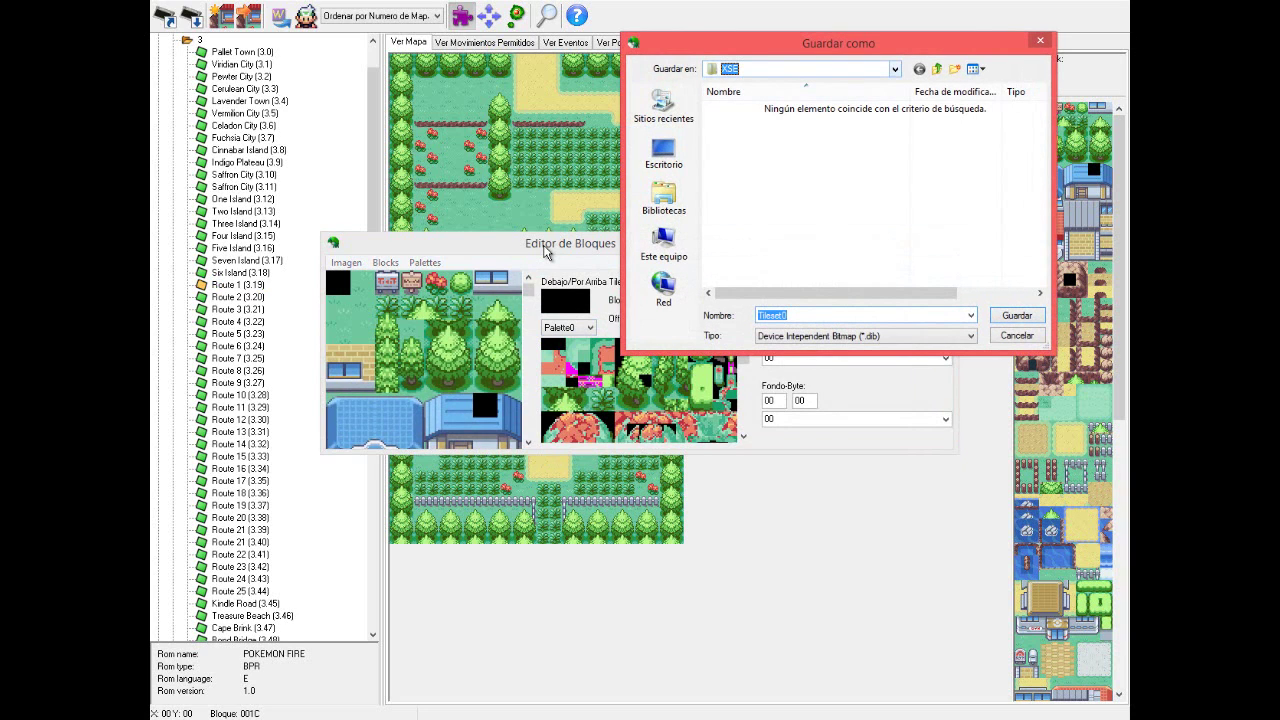
left_click(820, 315)
left_click(895, 69)
scroll(760, 157, "up", 1)
left_click(738, 104)
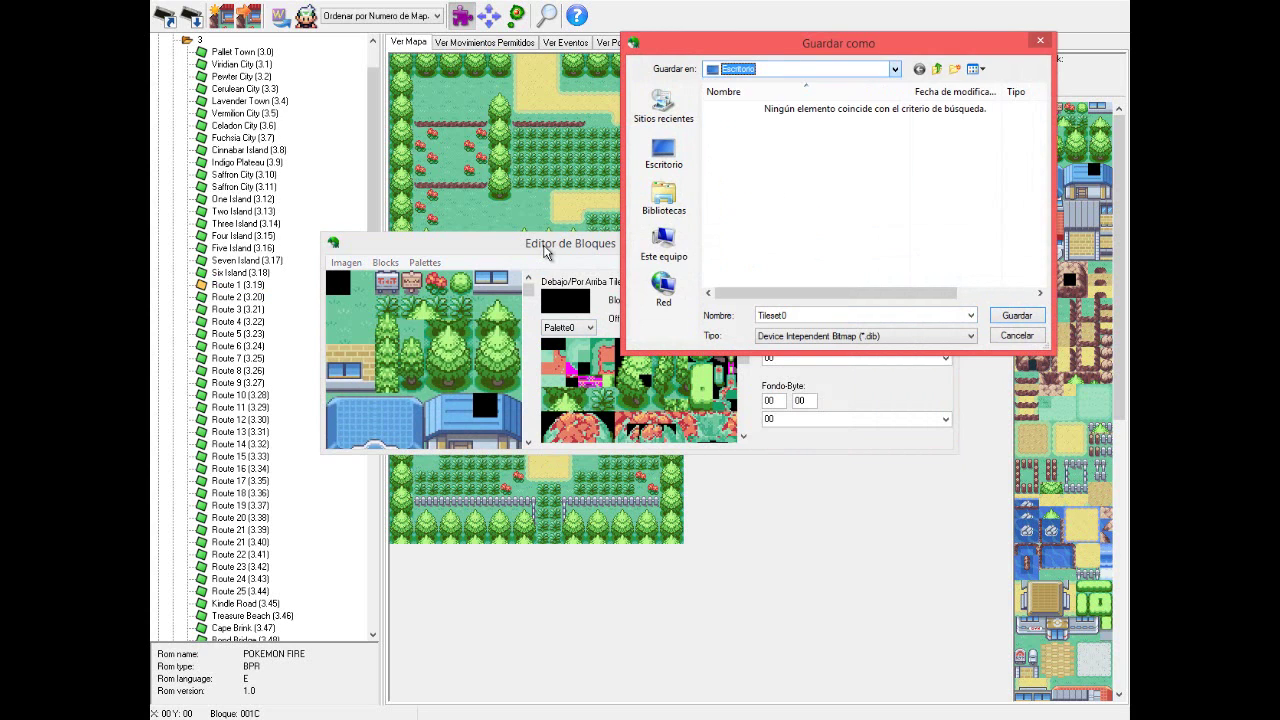
left_click(1017, 315)
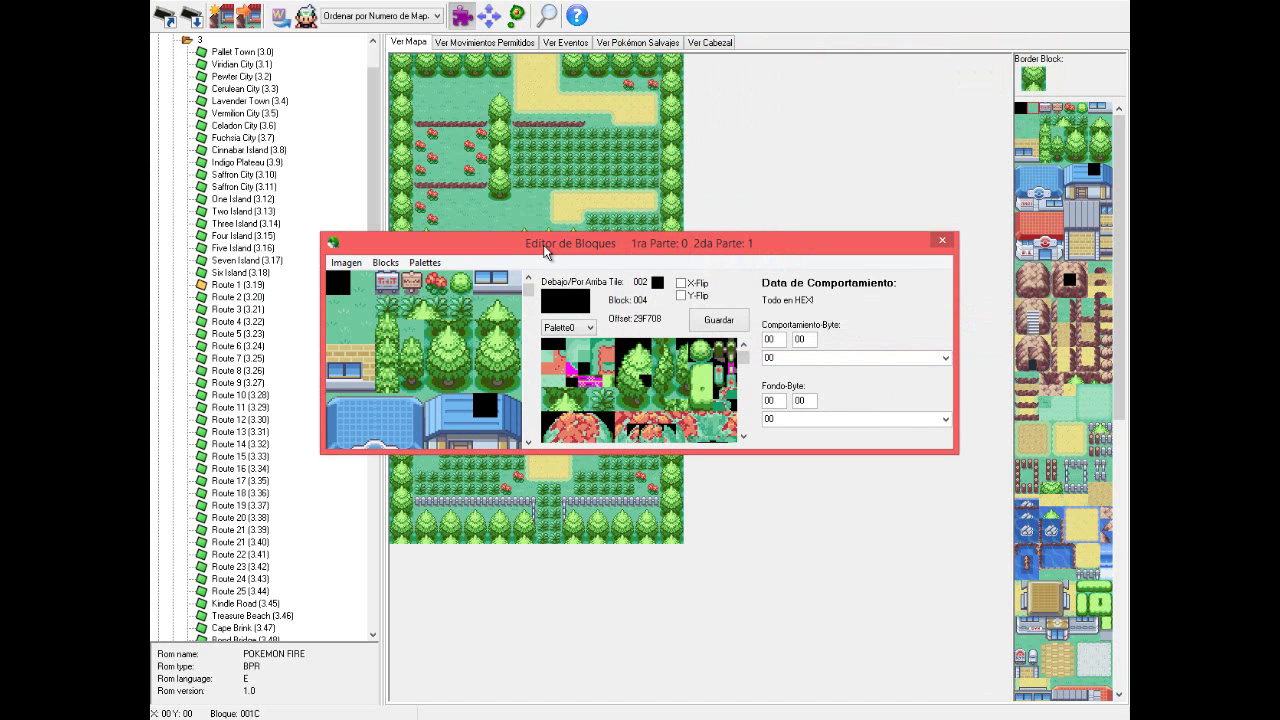
Step: Open the exported Tileset0.dib from the desktop in Paint, enlarge it to 700%, and move the thumbnail clear of the image
left_click(1085, 717)
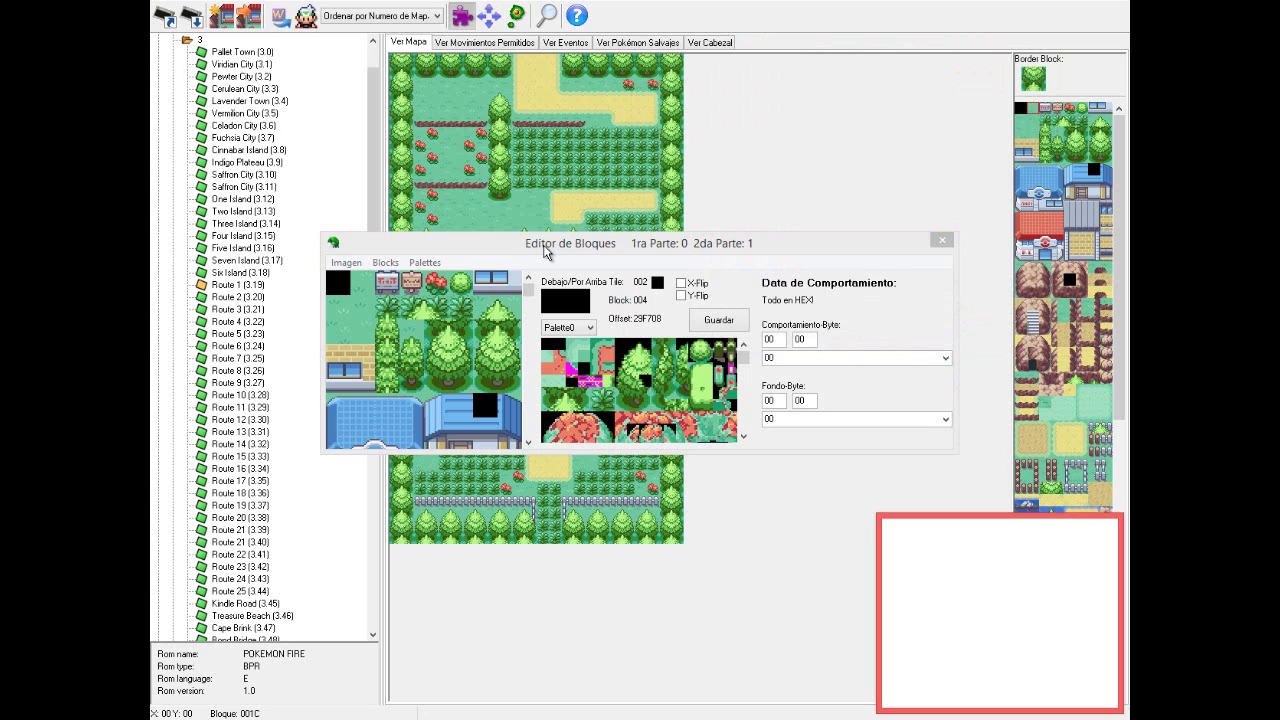
key("super+d")
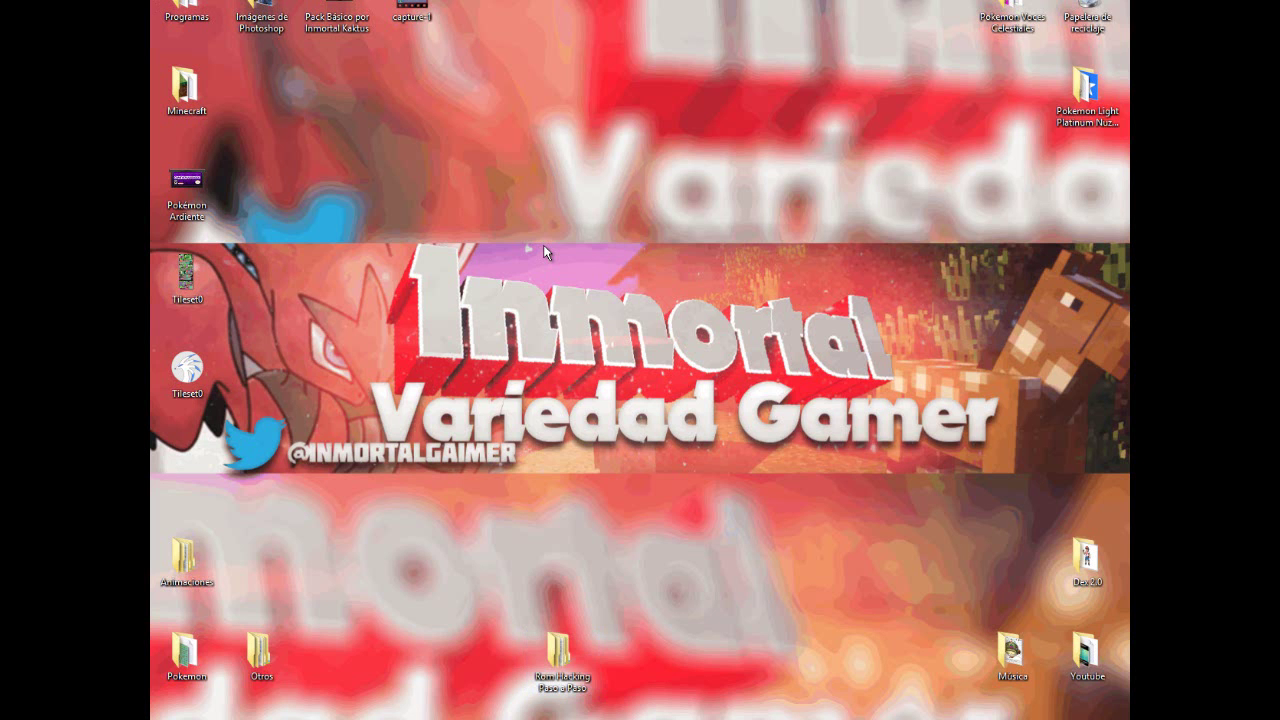
right_click(163, 287)
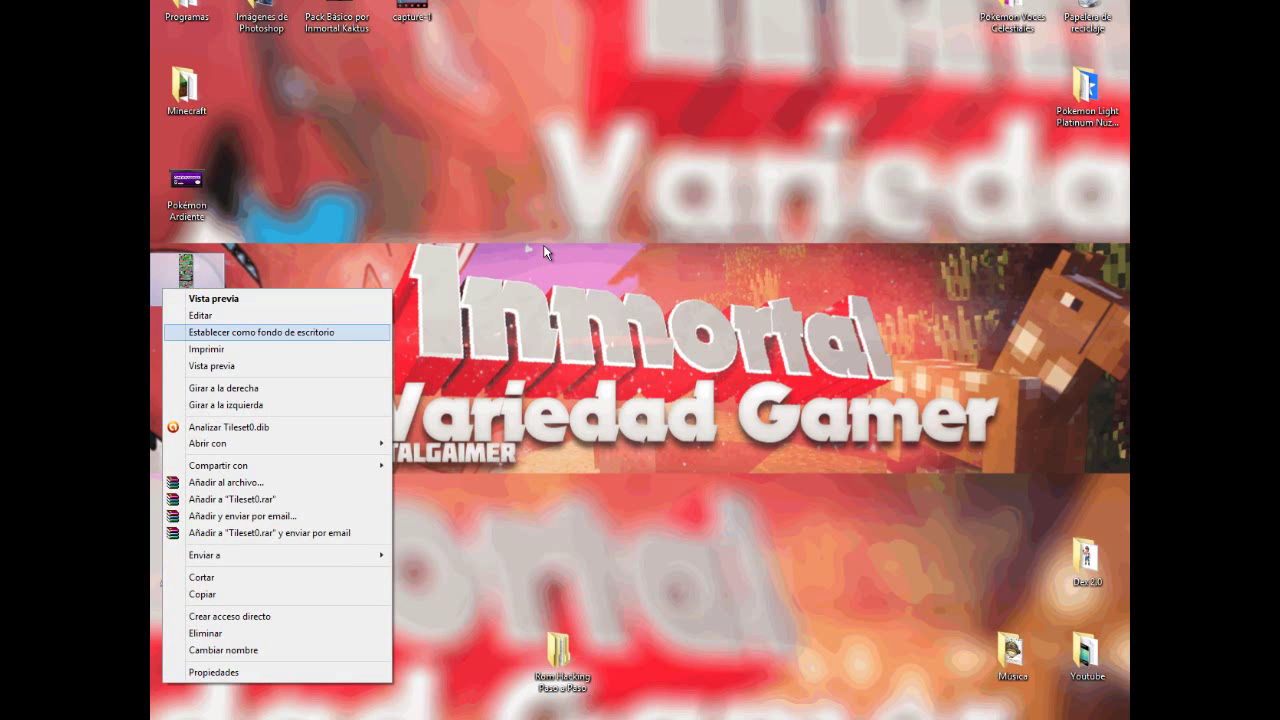
left_click(201, 314)
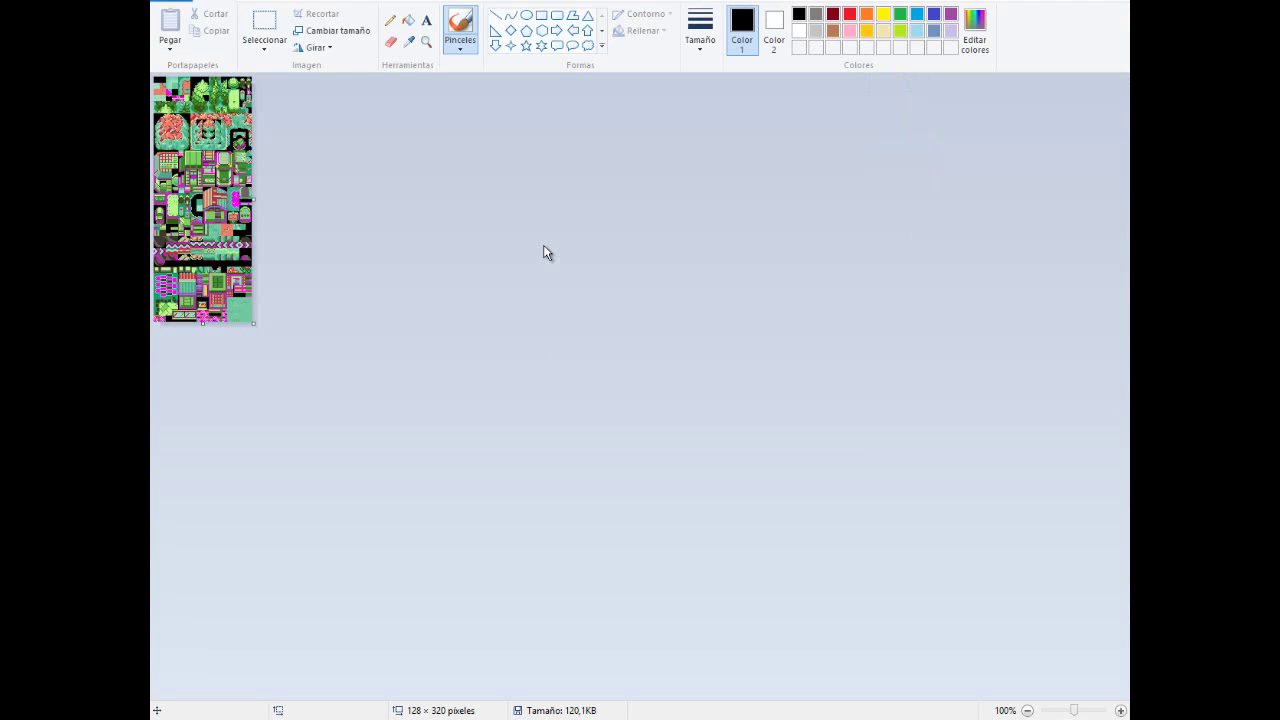
left_click(1120, 710)
left_click(1120, 710)
left_click(1120, 710)
left_click(1120, 710)
left_click(1120, 710)
left_click(1120, 710)
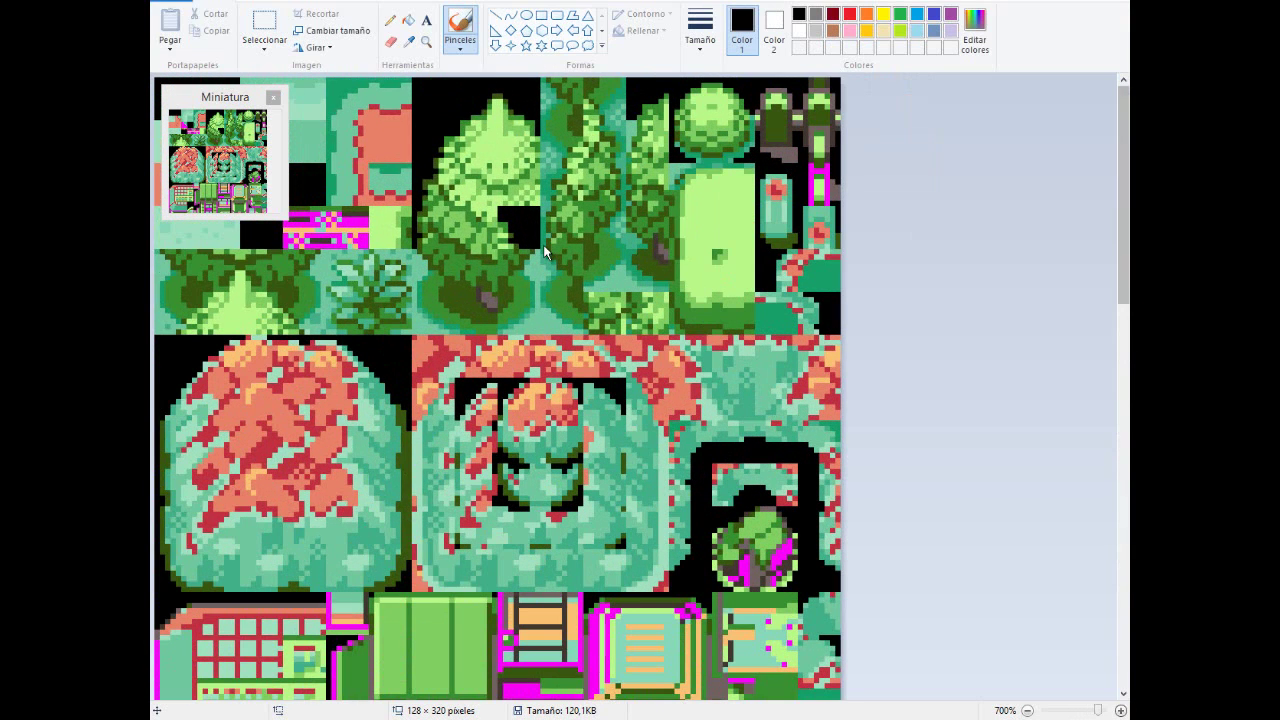
scroll(545, 253, "down", 3)
left_click_drag(225, 96, 1008, 210)
scroll(545, 250, "up", 3)
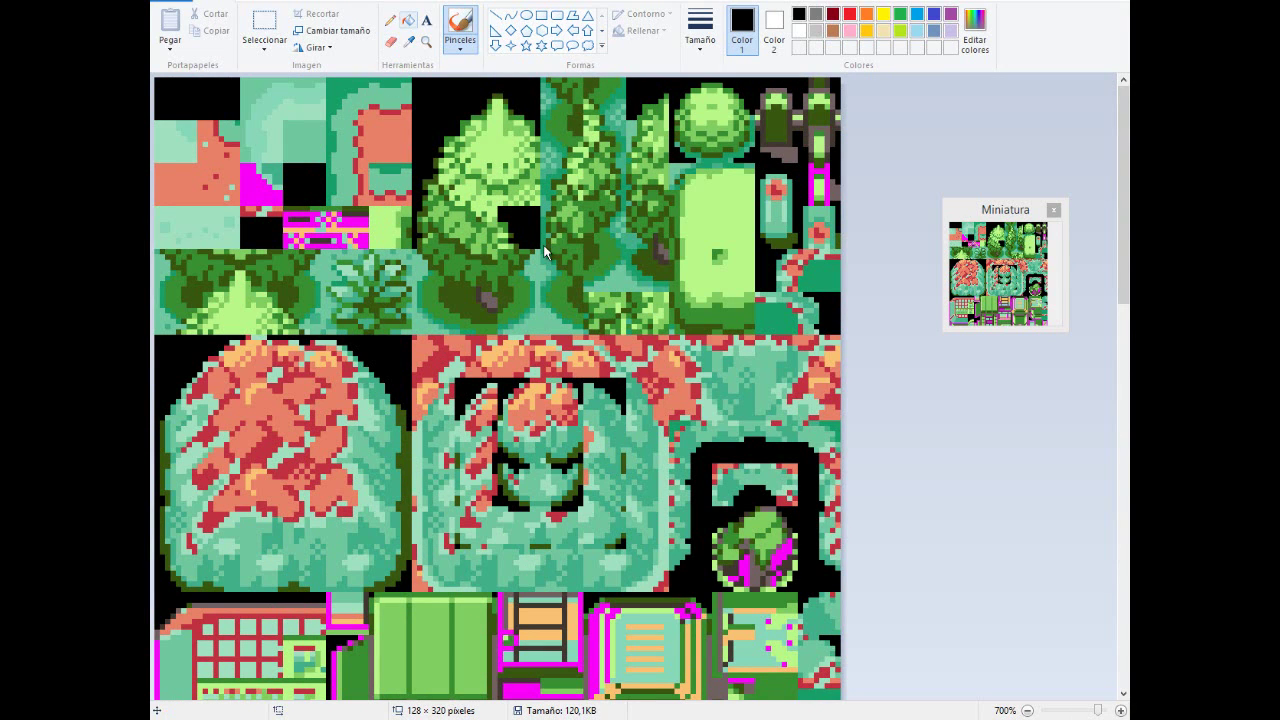
Step: Try black freehand Pencil strokes over the tree and neighbouring tiles, and undo them
left_click(390, 20)
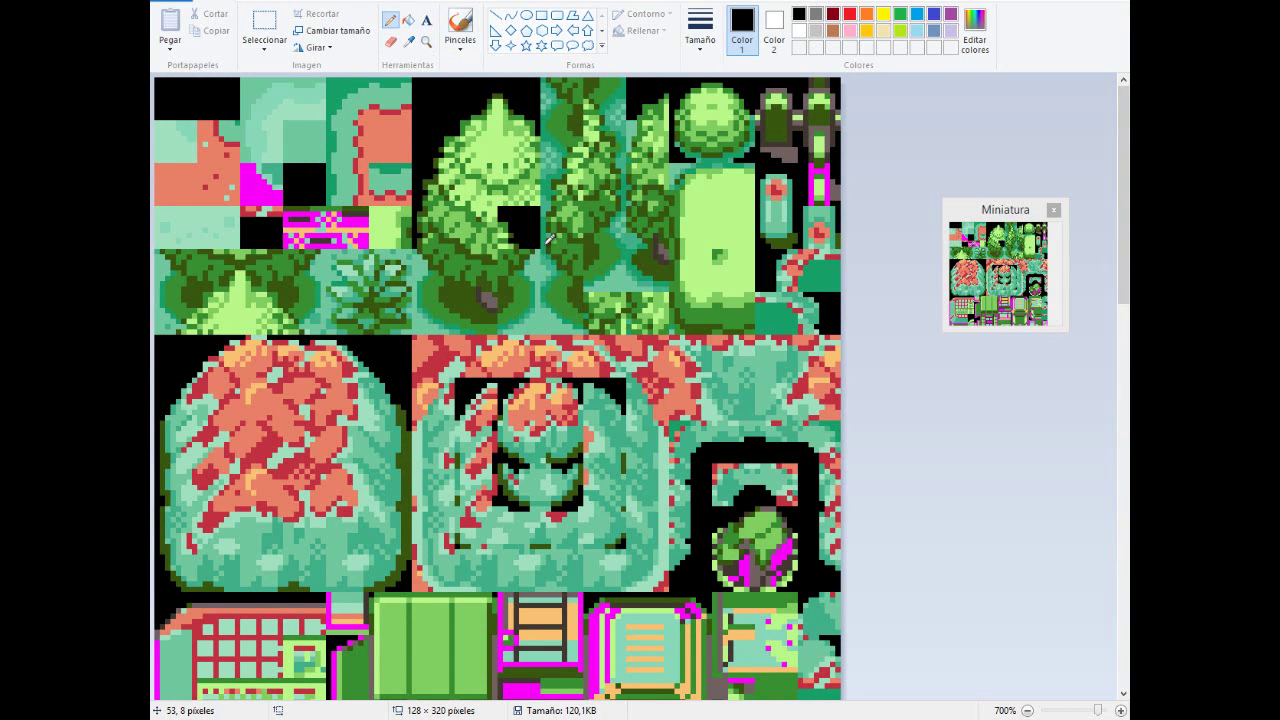
mouse_move(460, 136)
left_mouse_down()
mouse_move(503, 197)
mouse_move(425, 187)
mouse_move(393, 144)
mouse_move(367, 190)
left_mouse_up()
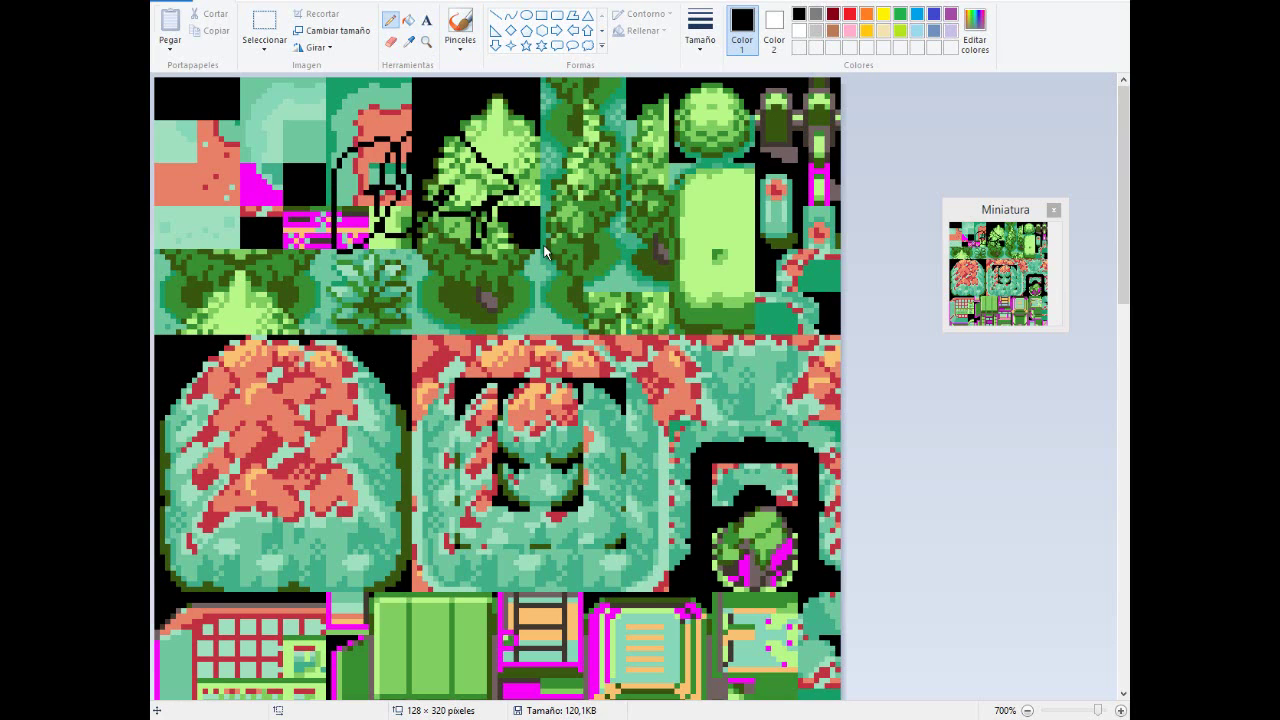
key("ctrl+z")
key("ctrl+z")
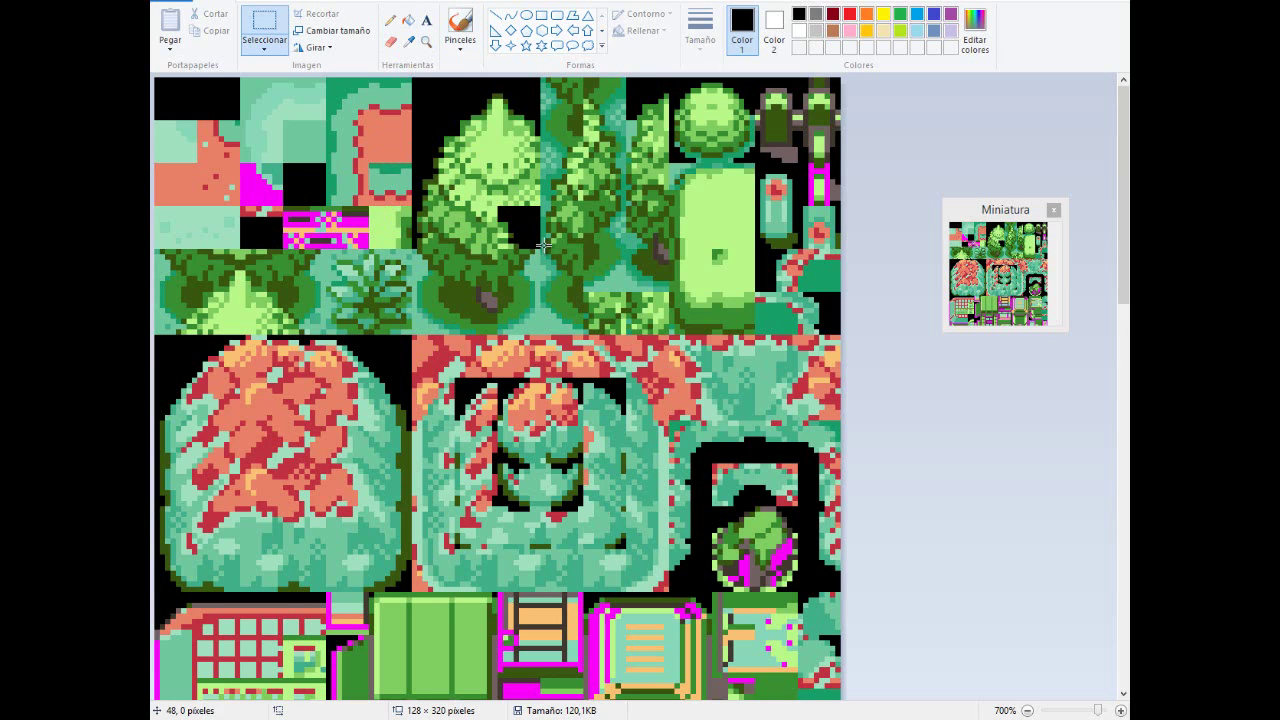
Step: Select an 8 × 8 pixel tile above the tree, then a larger 16-pixel-wide area, to examine the tile grid
left_click_drag(413, 79, 455, 120)
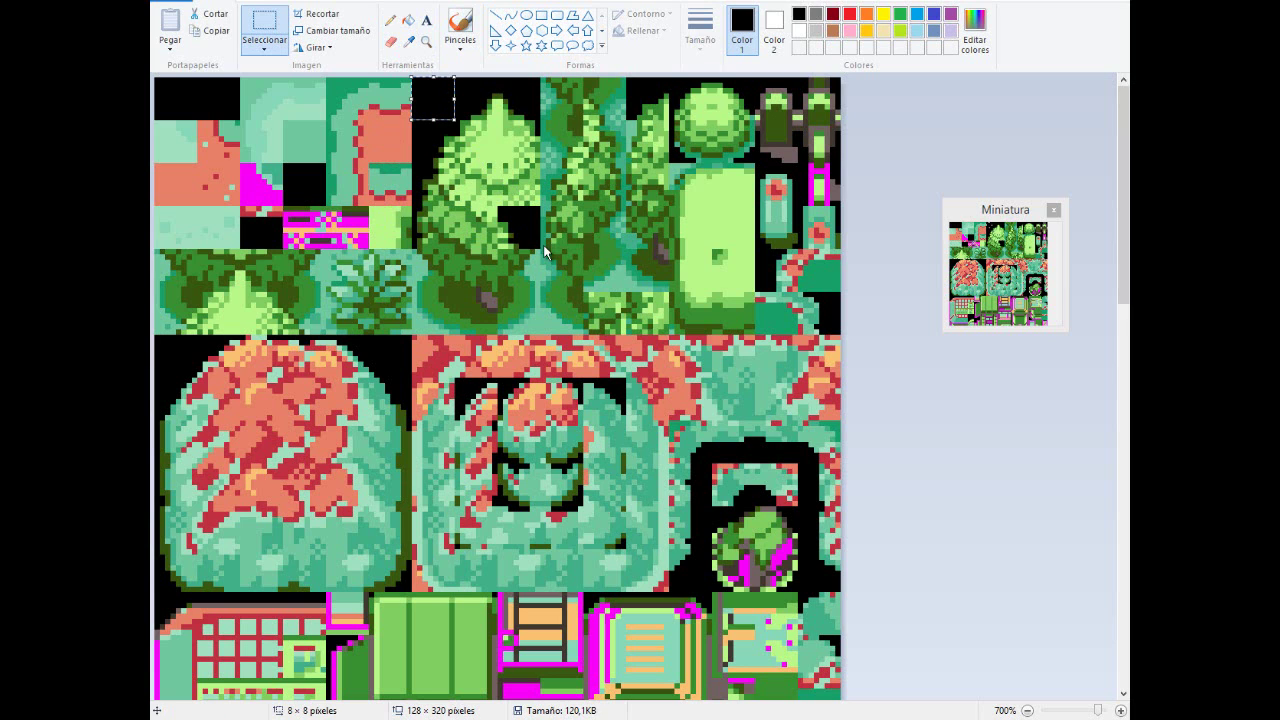
scroll(543, 246, "up", 1)
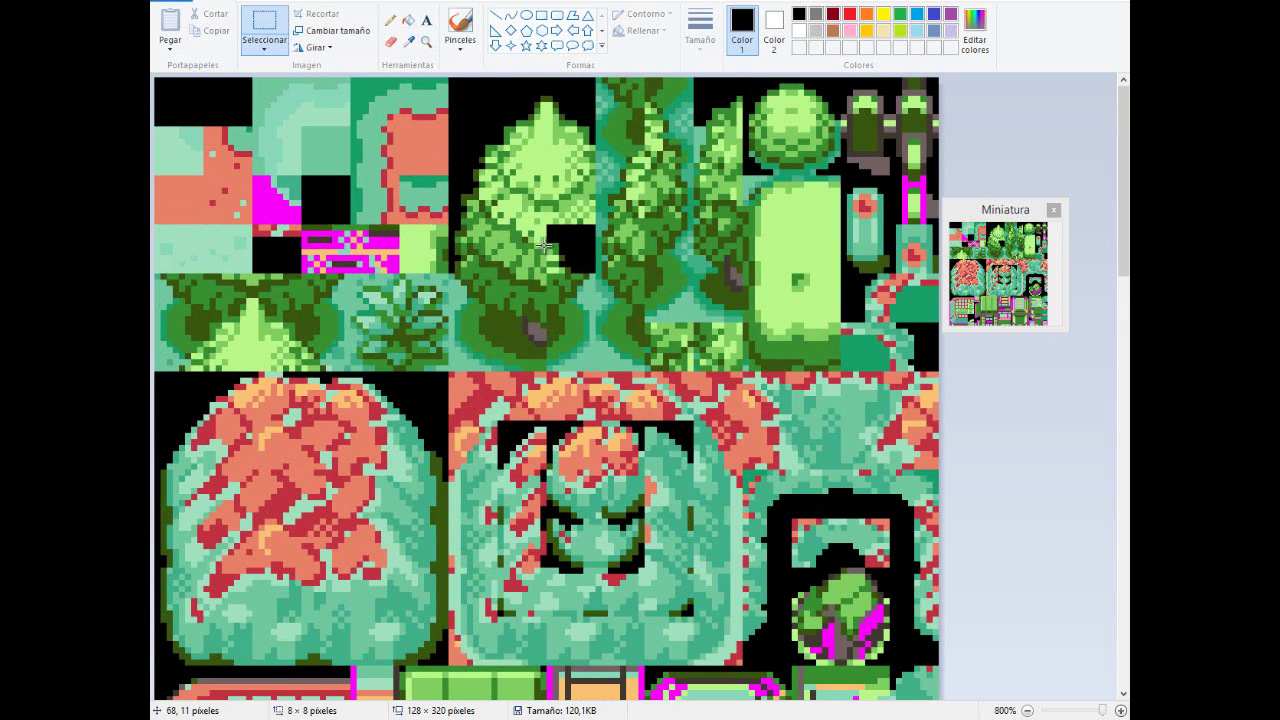
left_click_drag(449, 77, 497, 126)
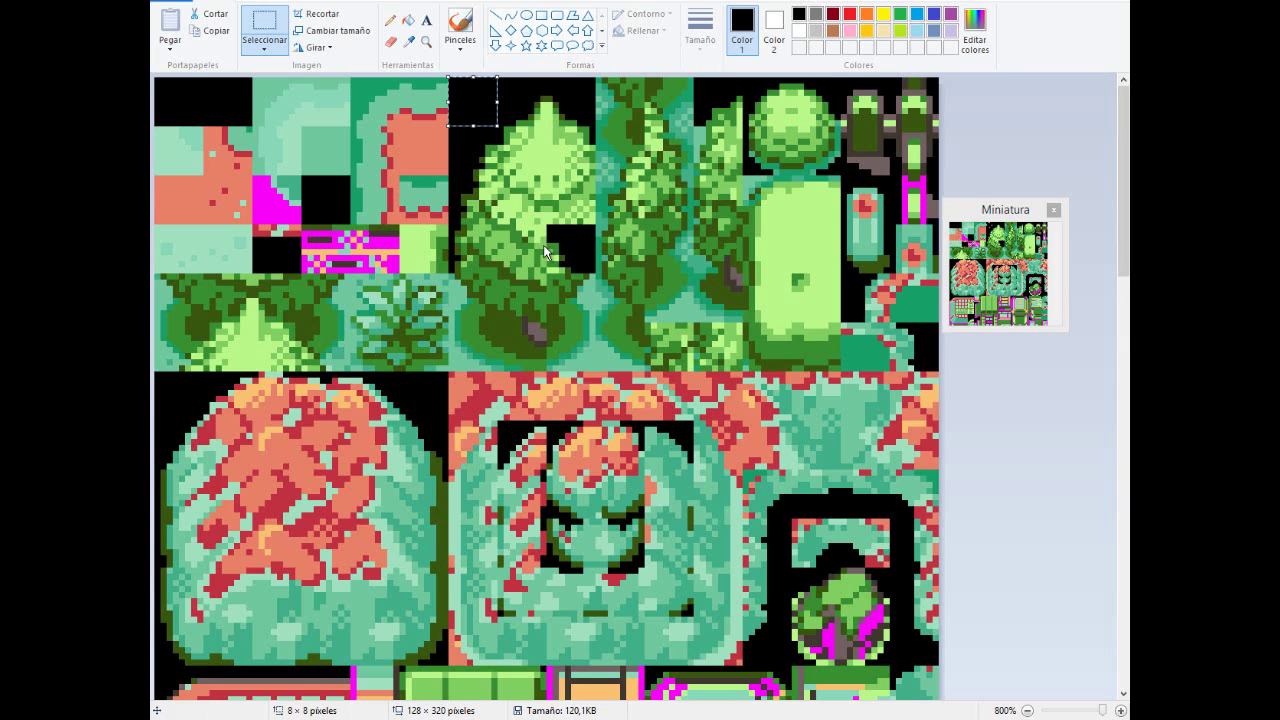
left_click(544, 248)
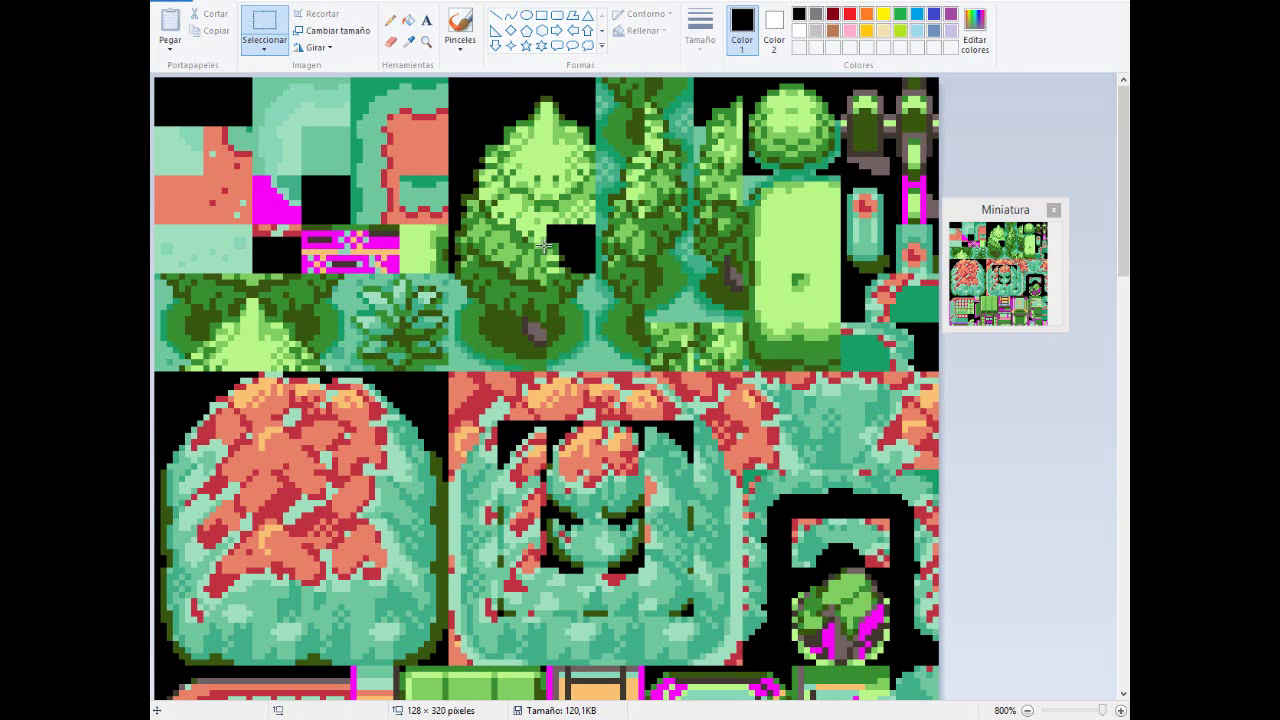
left_click_drag(449, 79, 546, 161)
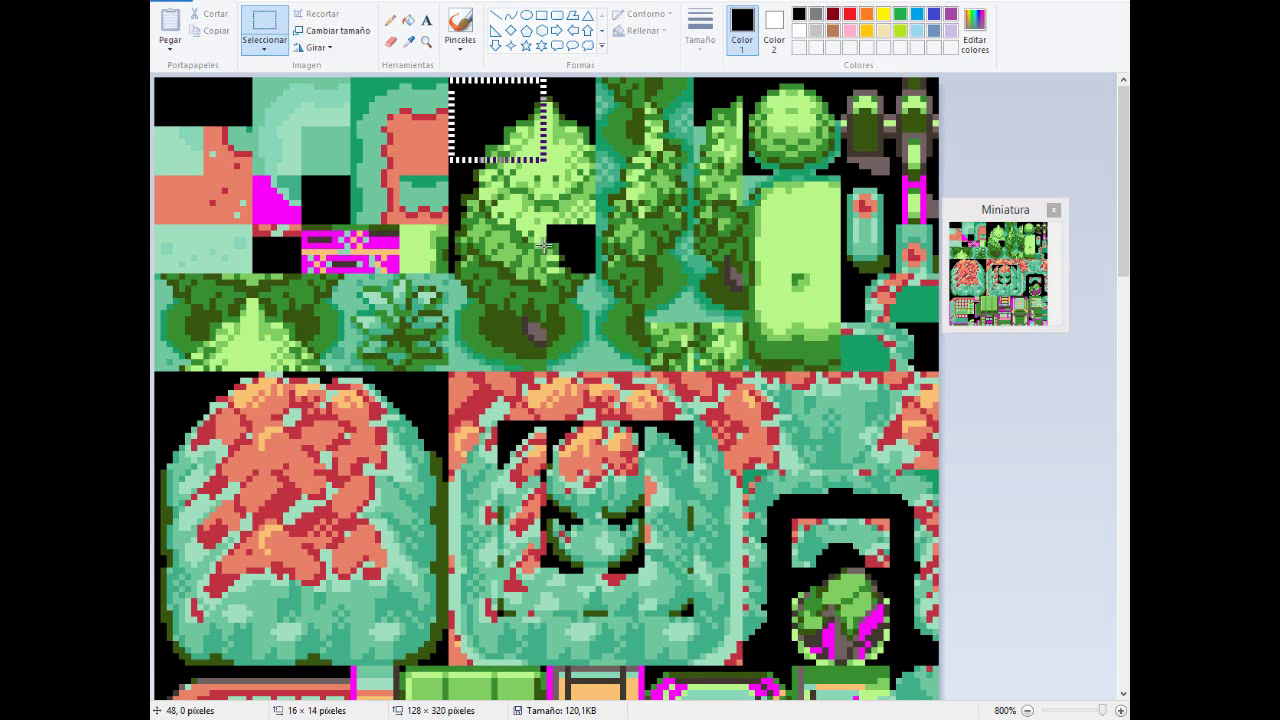
left_click_drag(546, 160, 546, 174)
left_click(543, 246)
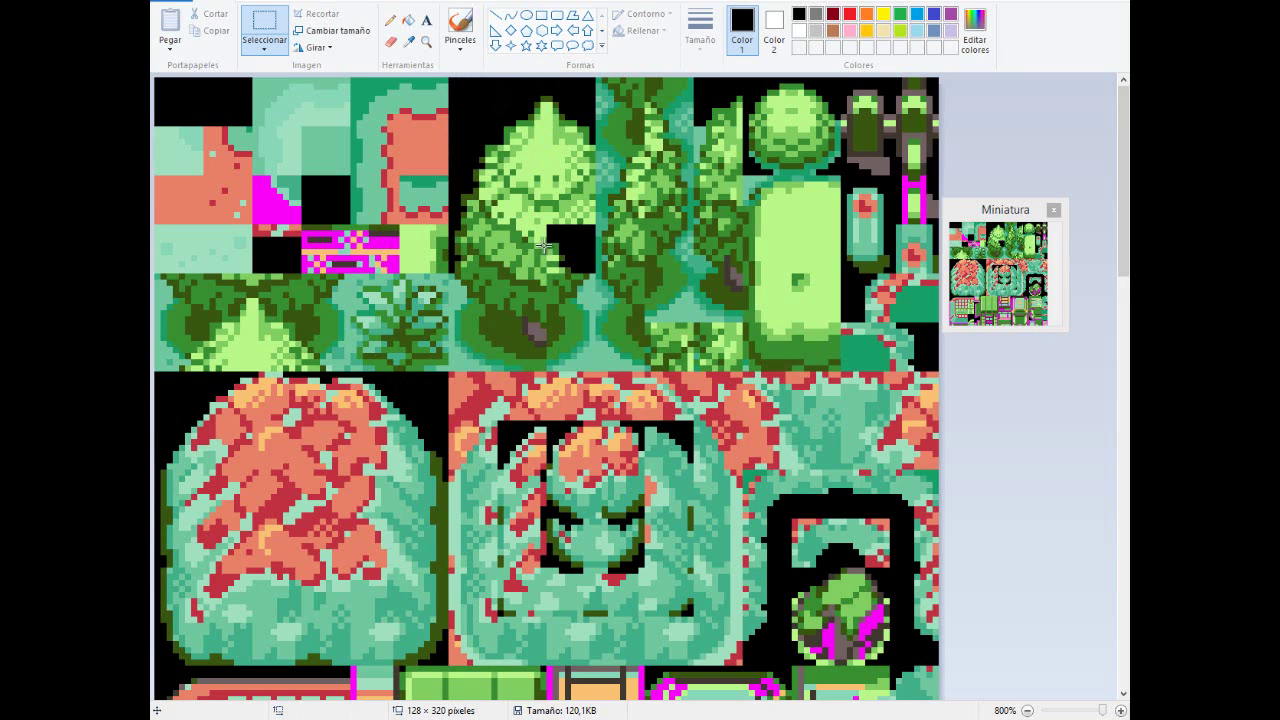
Step: Close Tileset0.dib in Paint without saving the changes
key("alt+F4")
key("Tab")
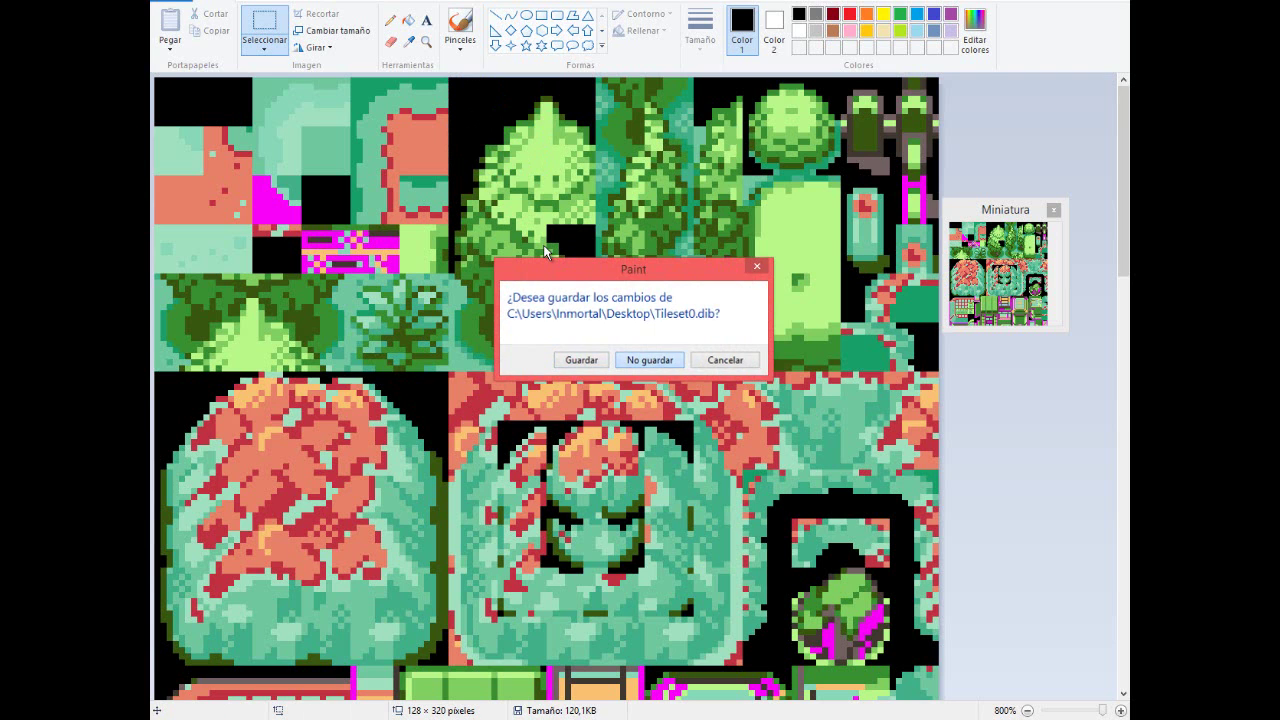
key("Return")
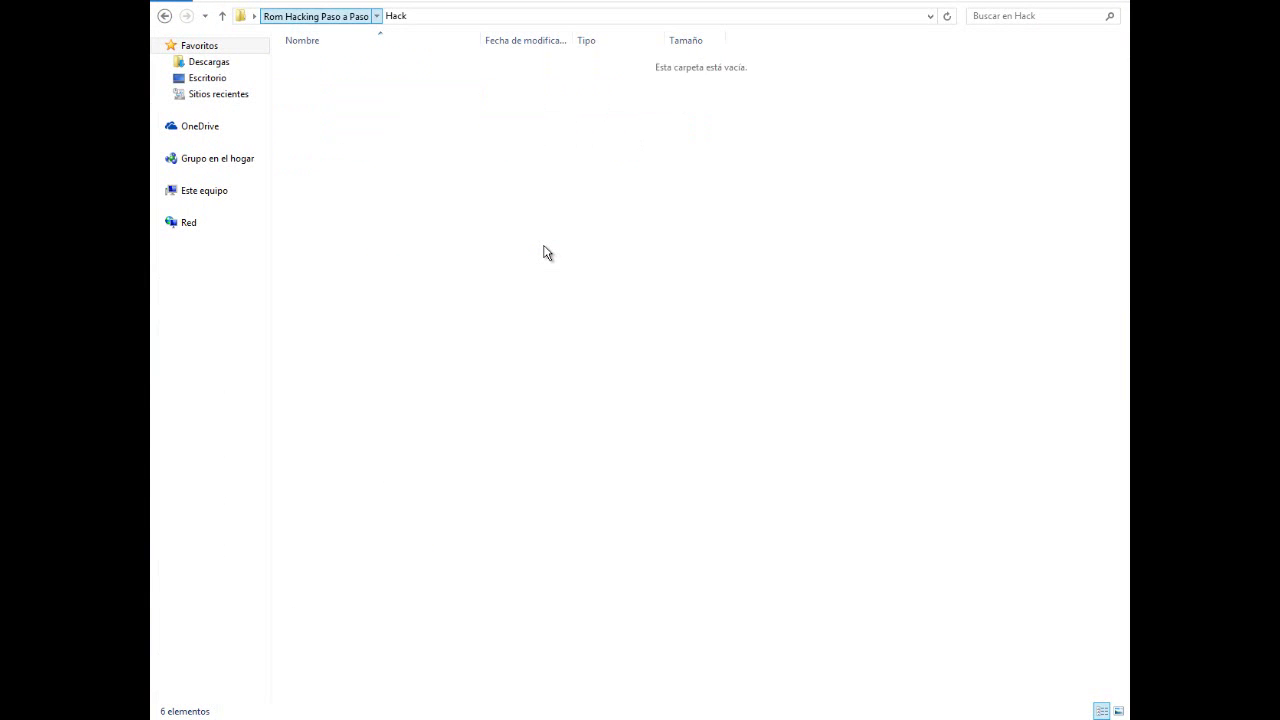
Step: Go from the Hack folder to the Tiles folder inside Rom Hacking Paso a Paso
key("alt+Up")
key("Down")
key("Down")
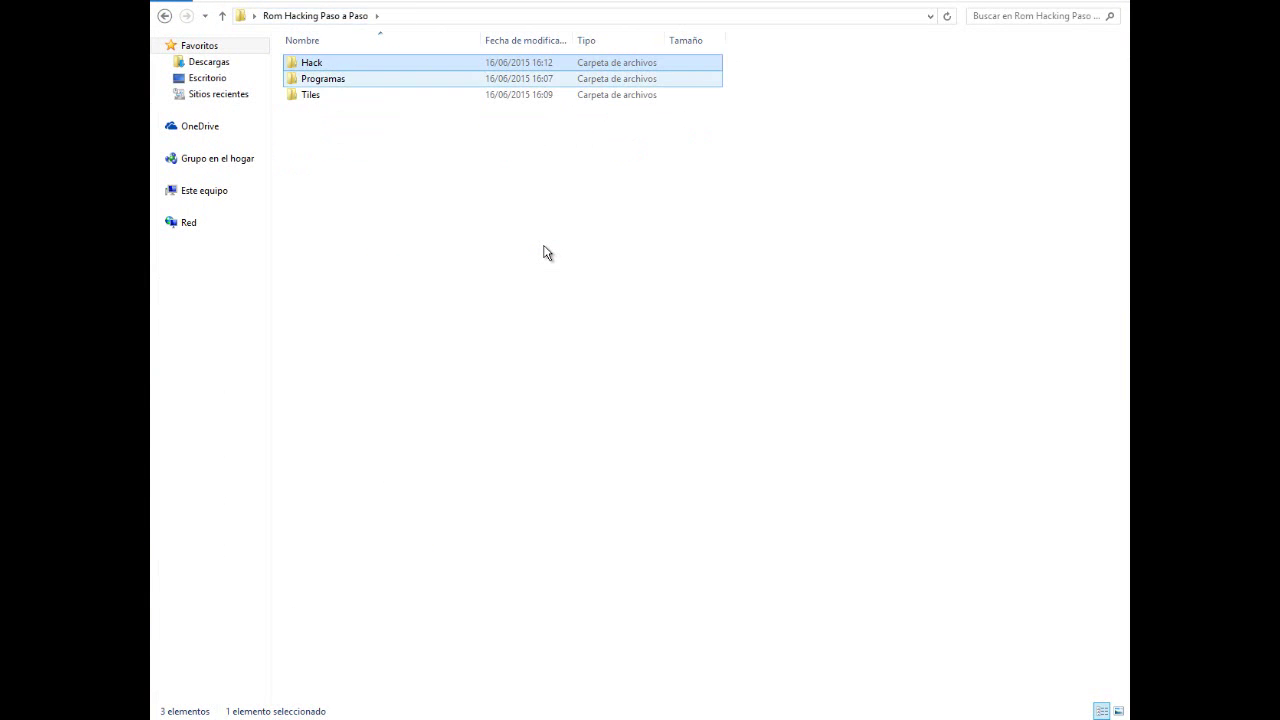
key("Return")
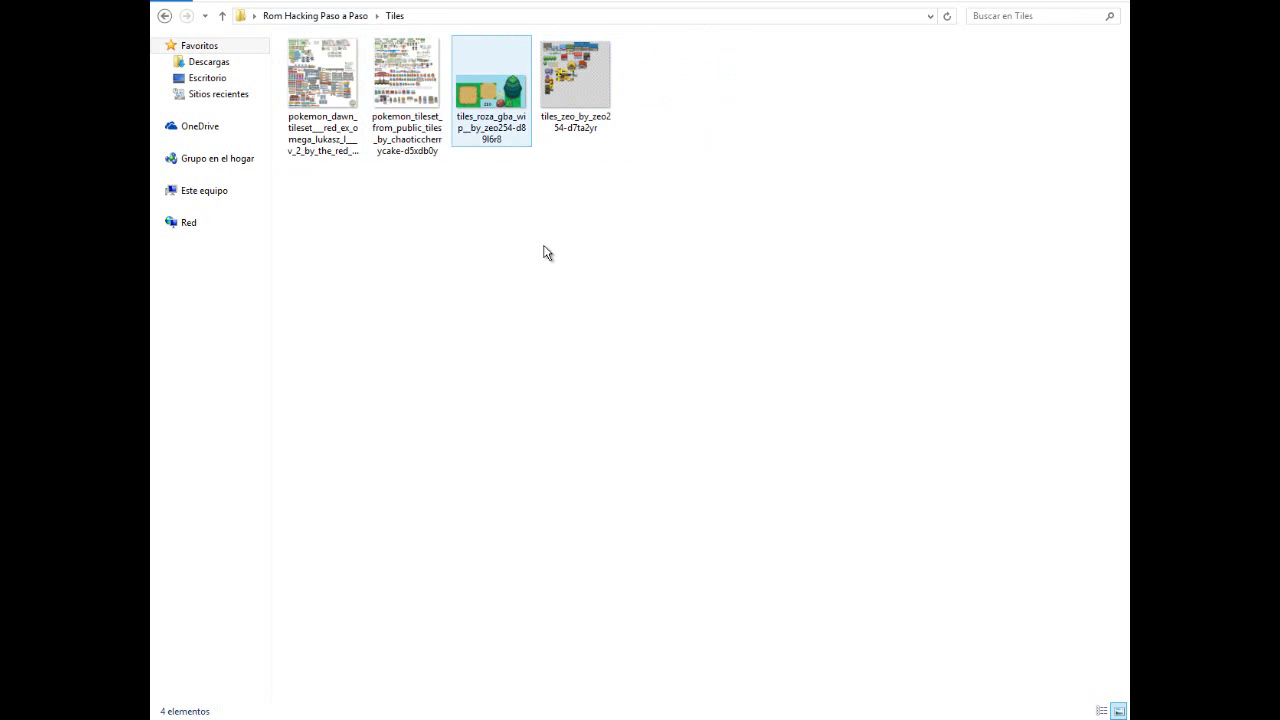
Step: View the tiles_roza_gba_wip image in the picture viewer and close it
double_click(491, 92)
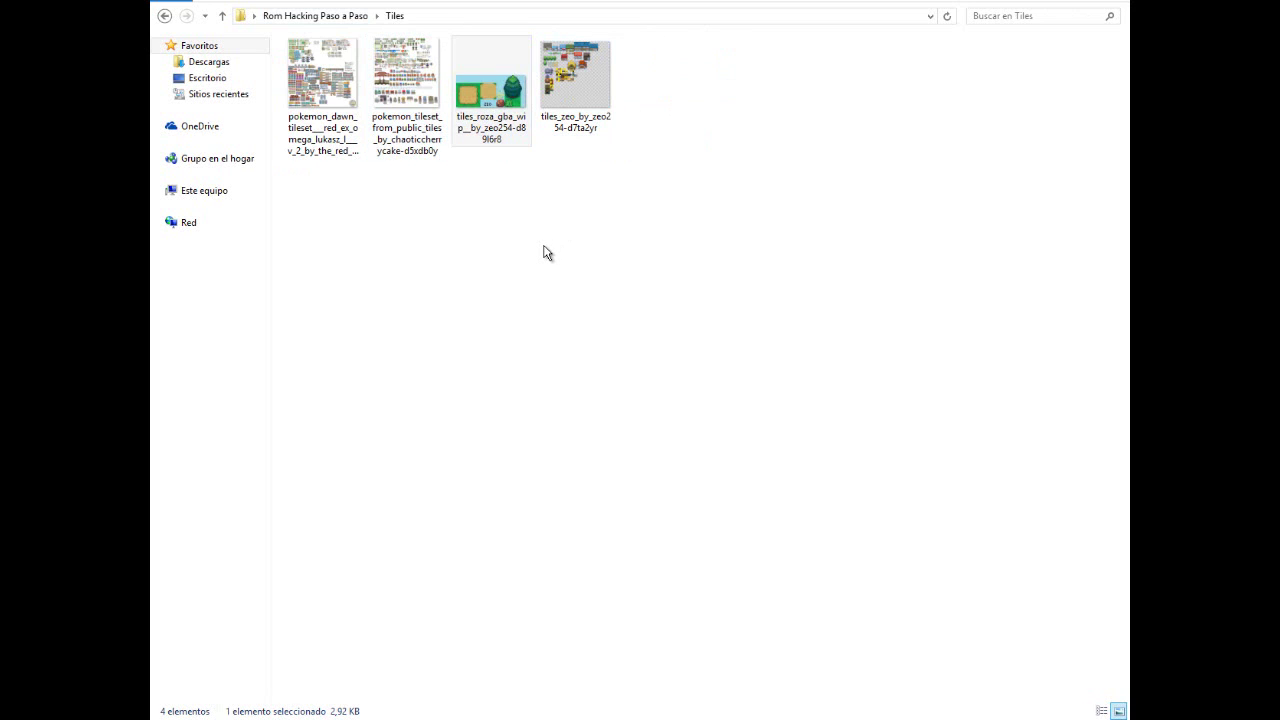
key("Return")
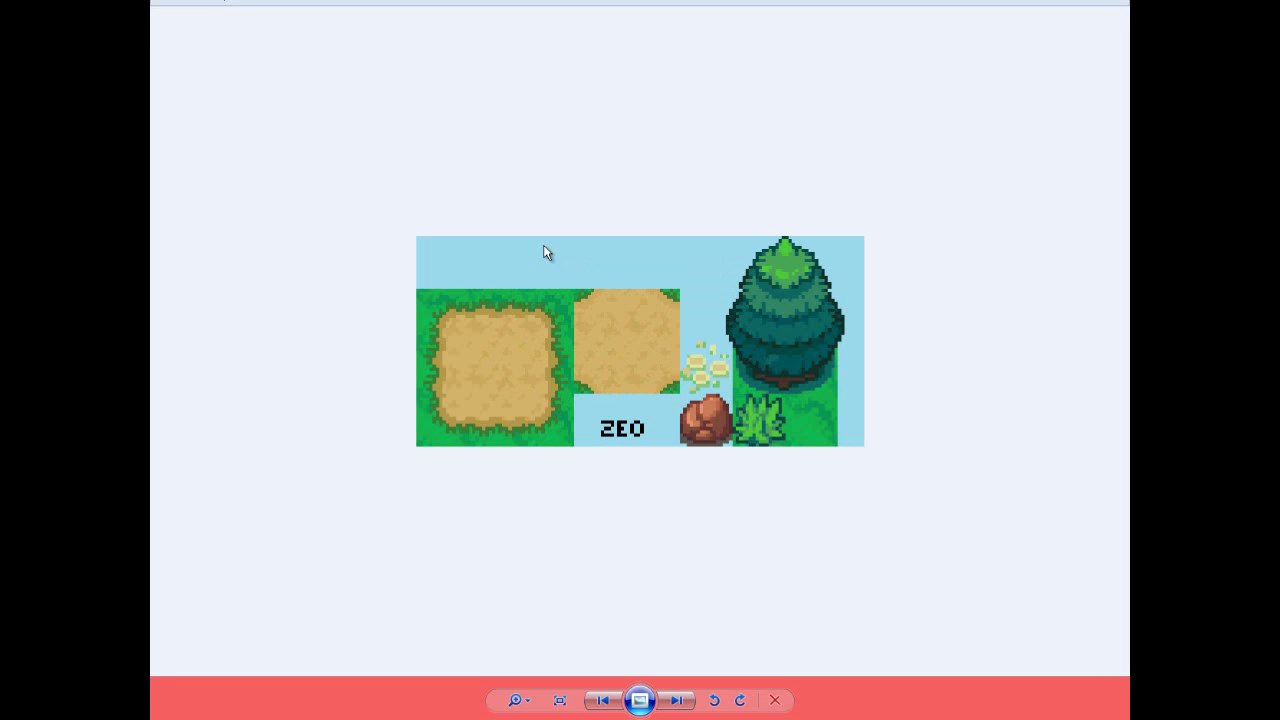
scroll(546, 252, "up", 4)
key("alt+F4")
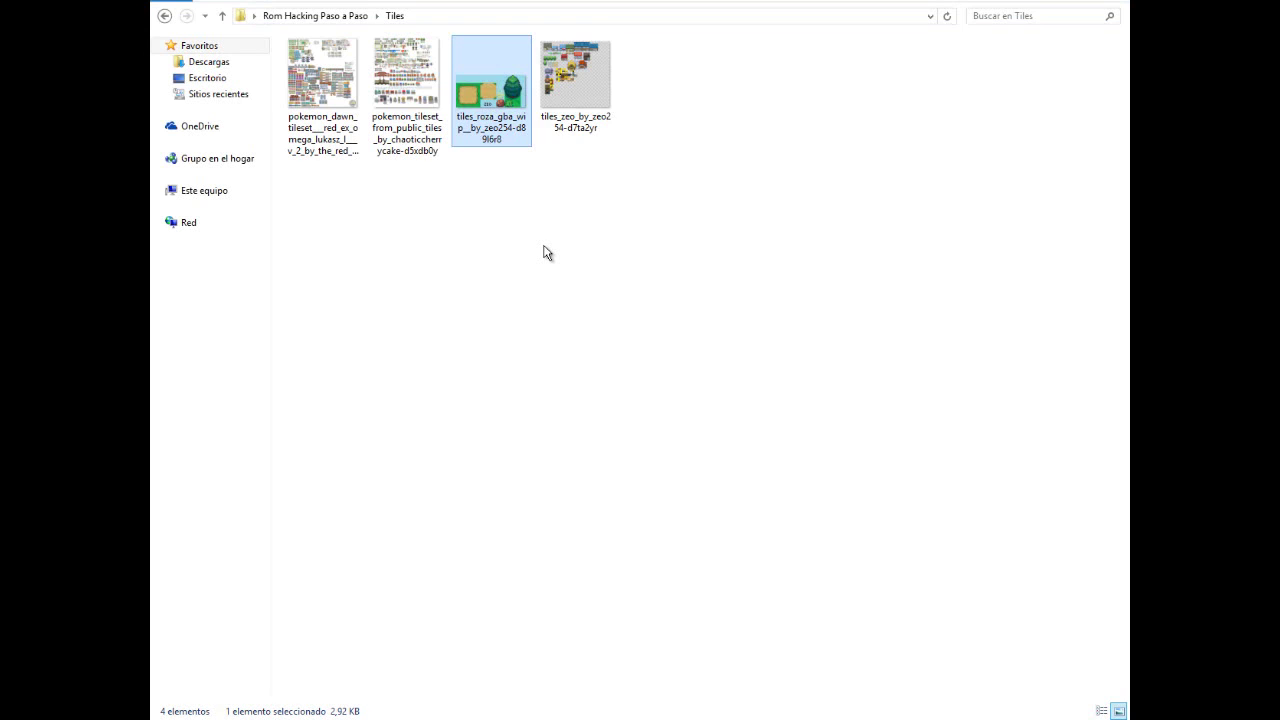
Step: Open the tiles_roza_gba_wip image in Paint at 800% and measure the tree's column with a 32 × 64 pixel selection
right_click(479, 77)
left_click(508, 120)
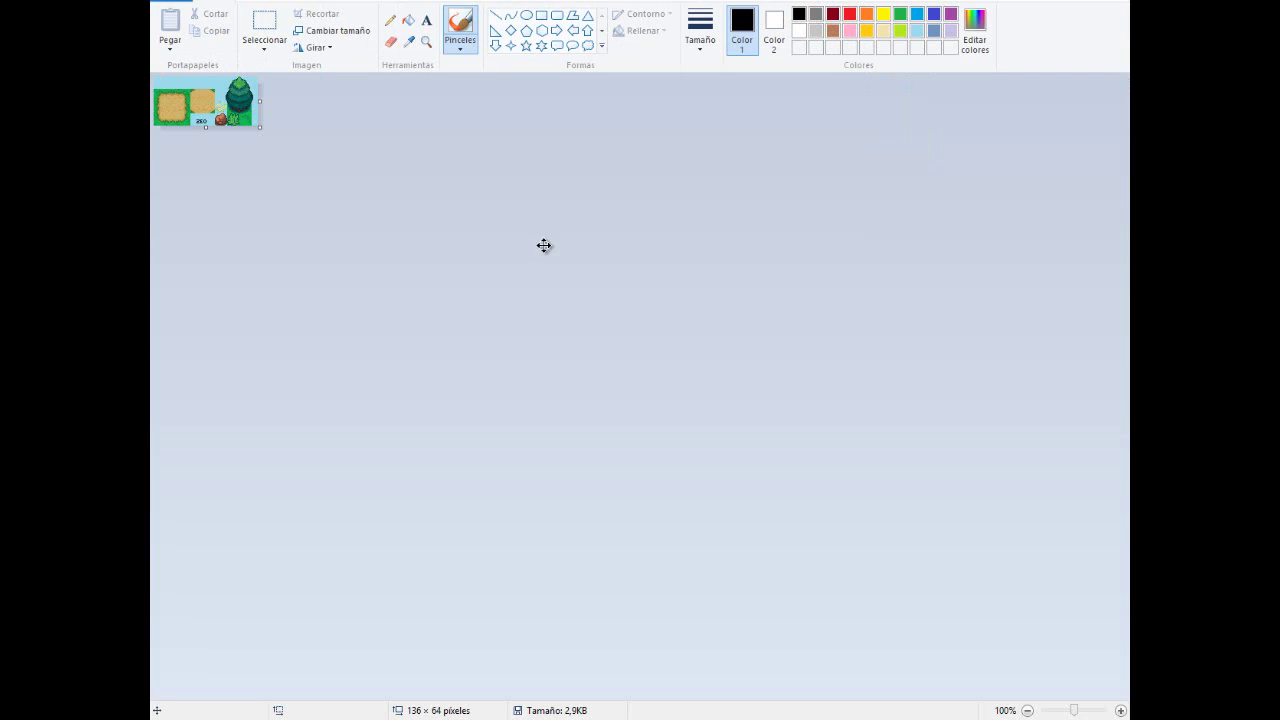
scroll(543, 253, "up", 5)
scroll(544, 252, "up", 2)
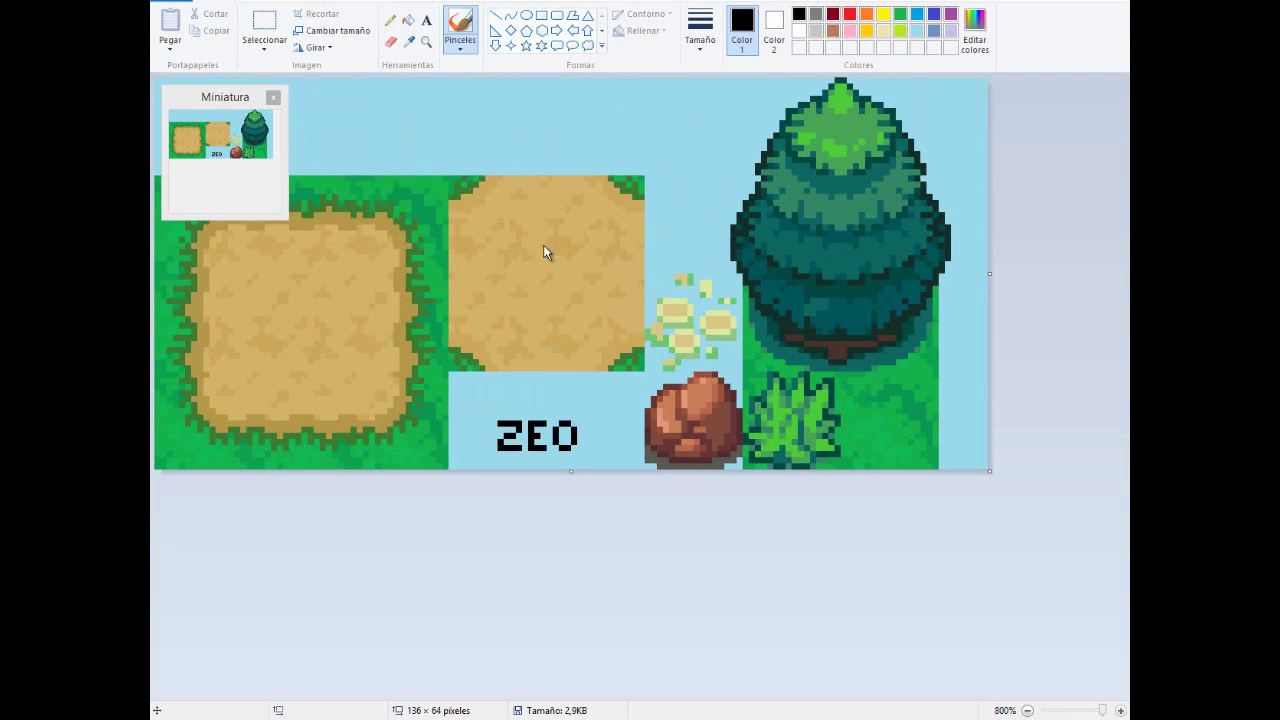
left_click(264, 22)
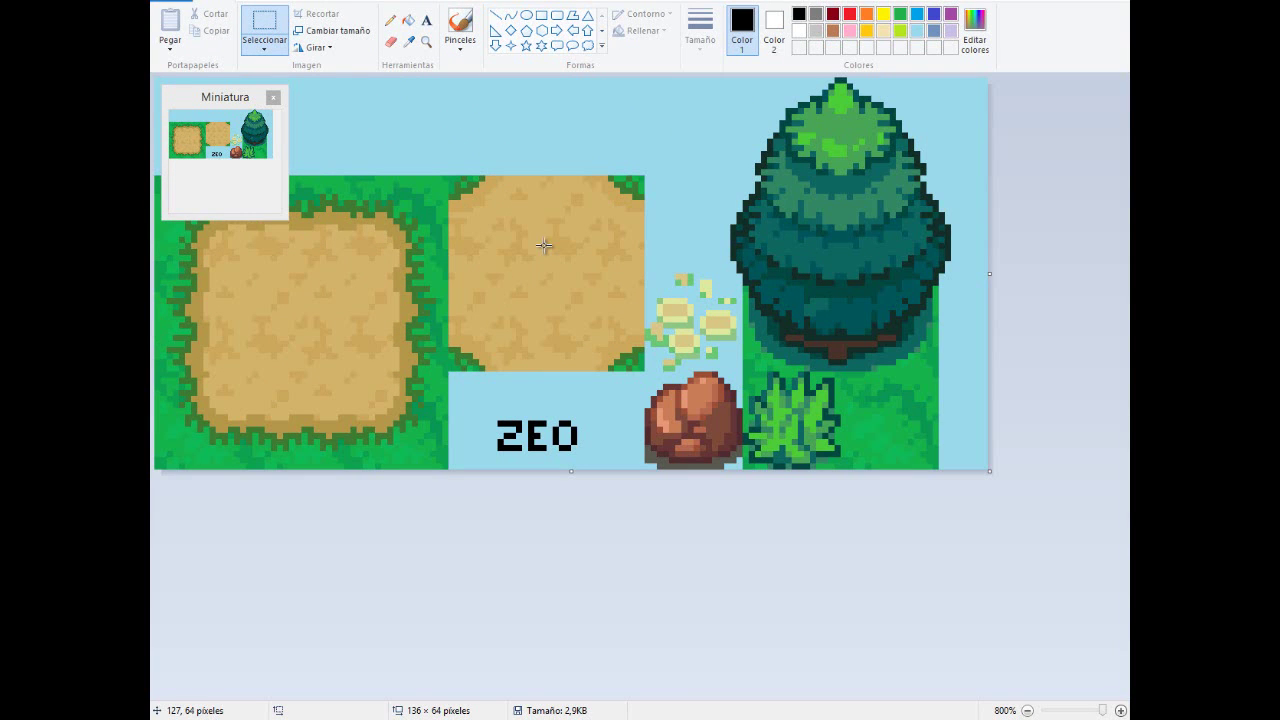
mouse_move(763, 92)
left_mouse_down()
mouse_move(935, 467)
mouse_move(745, 78)
left_mouse_up()
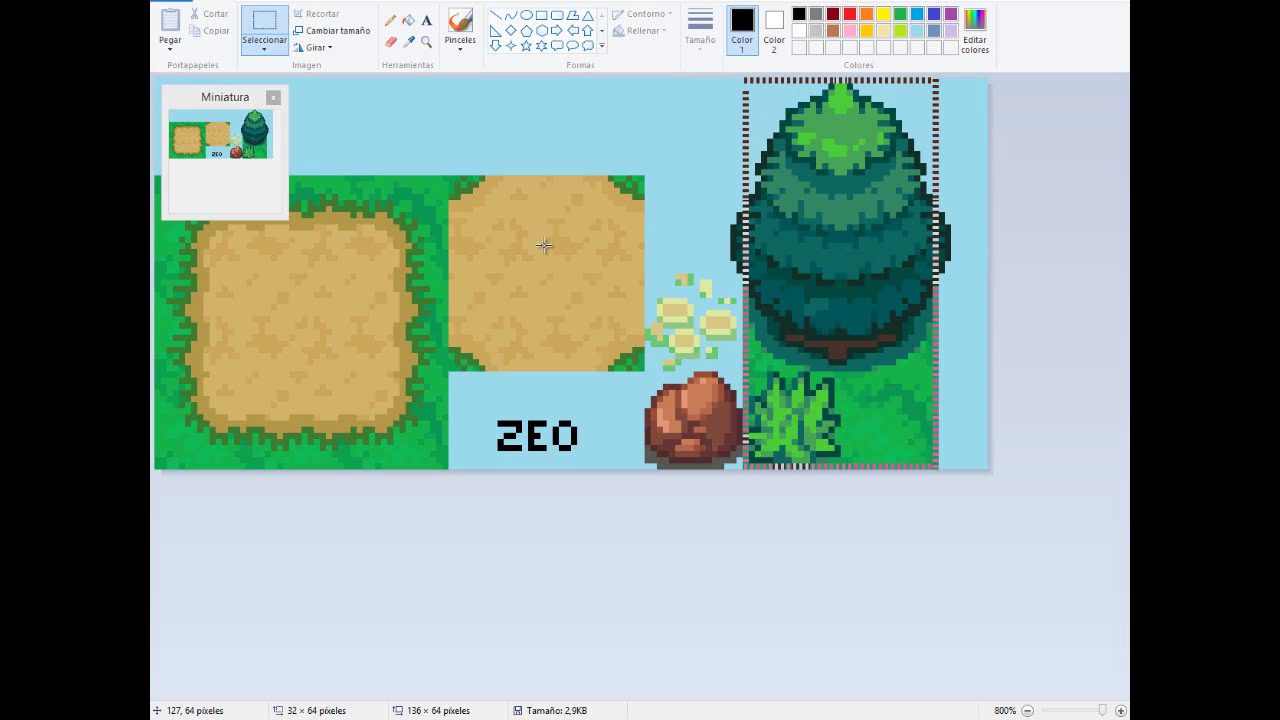
left_click(544, 251)
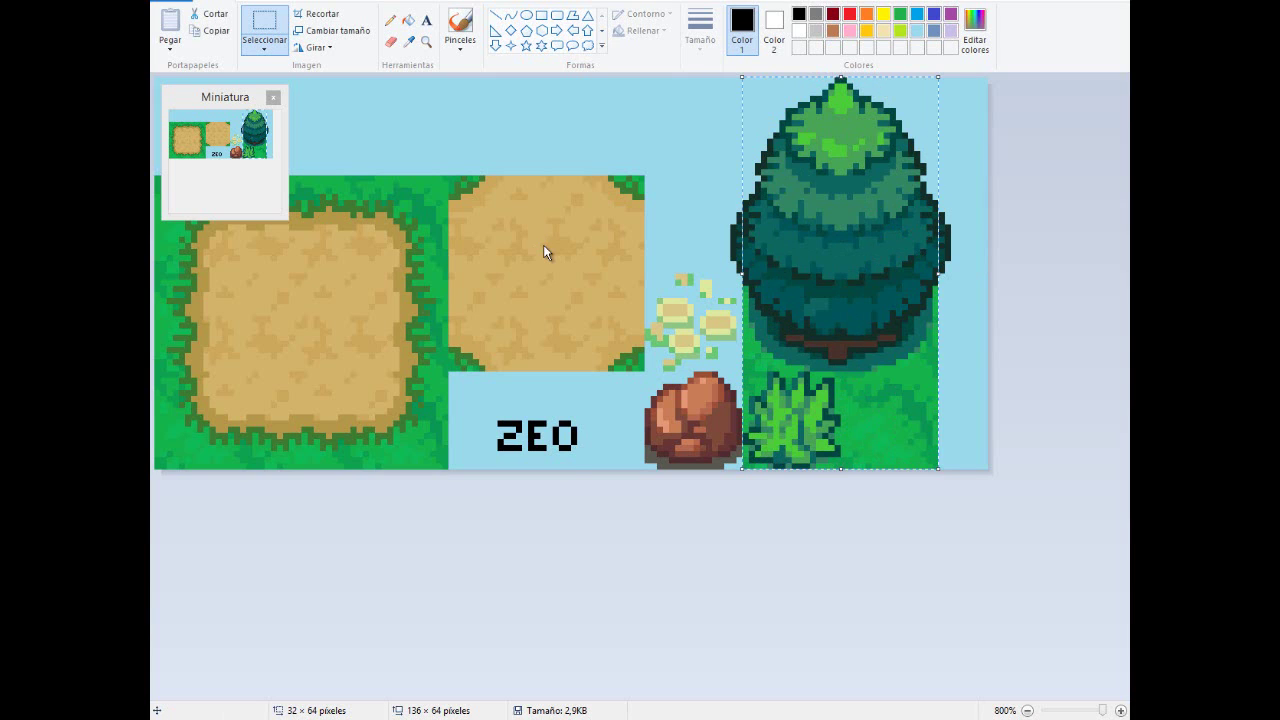
Step: Return to the Tiles folder and open the tiles_zeo image in the picture viewer
key("alt+Tab")
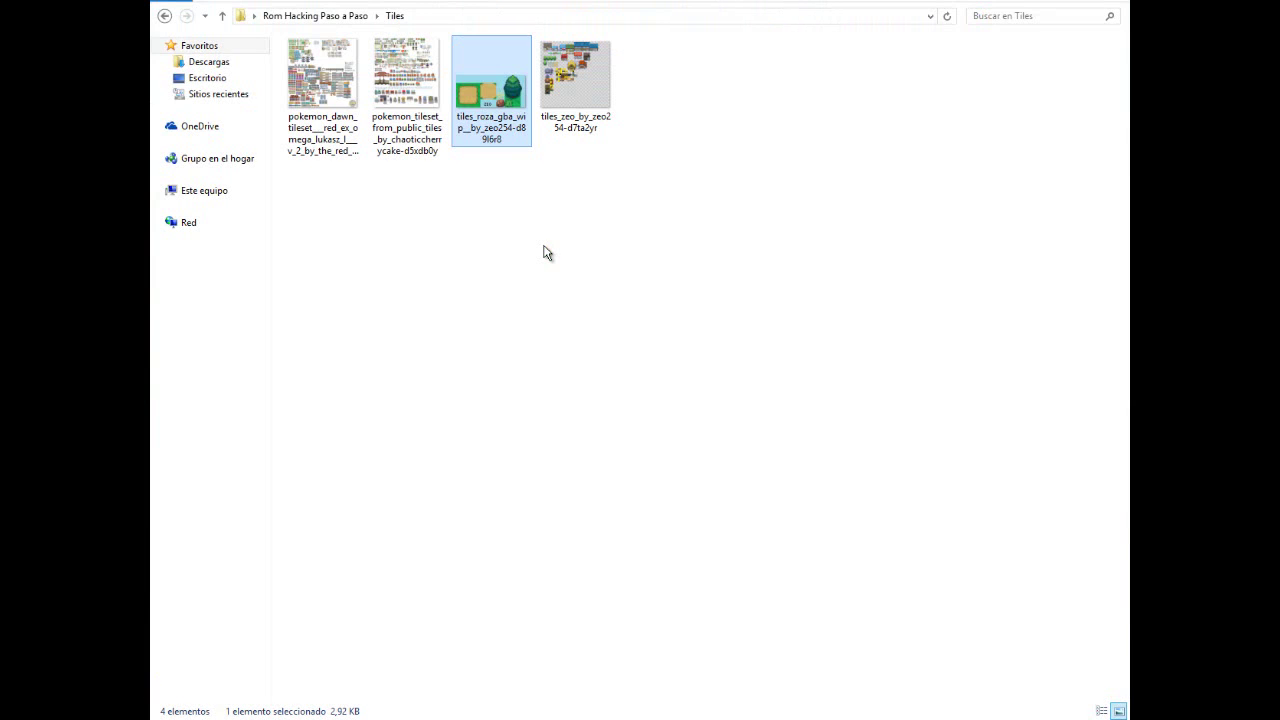
key("Right")
key("Return")
key("Return")
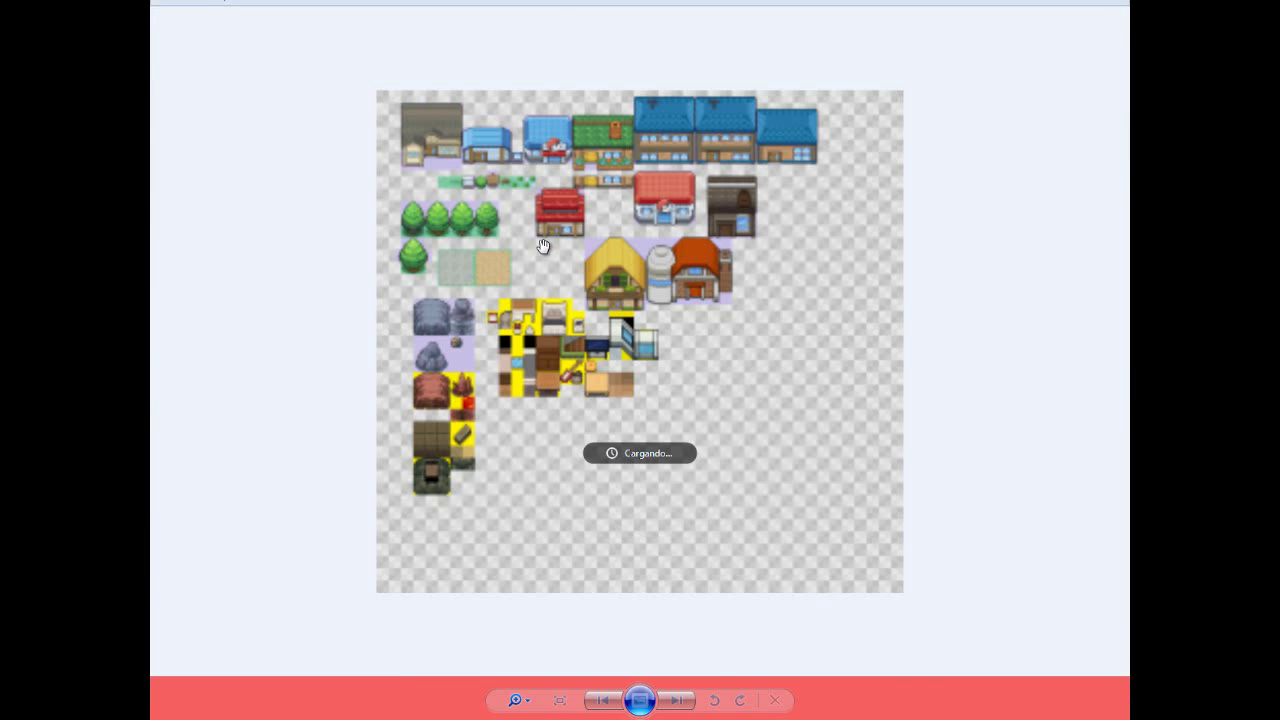